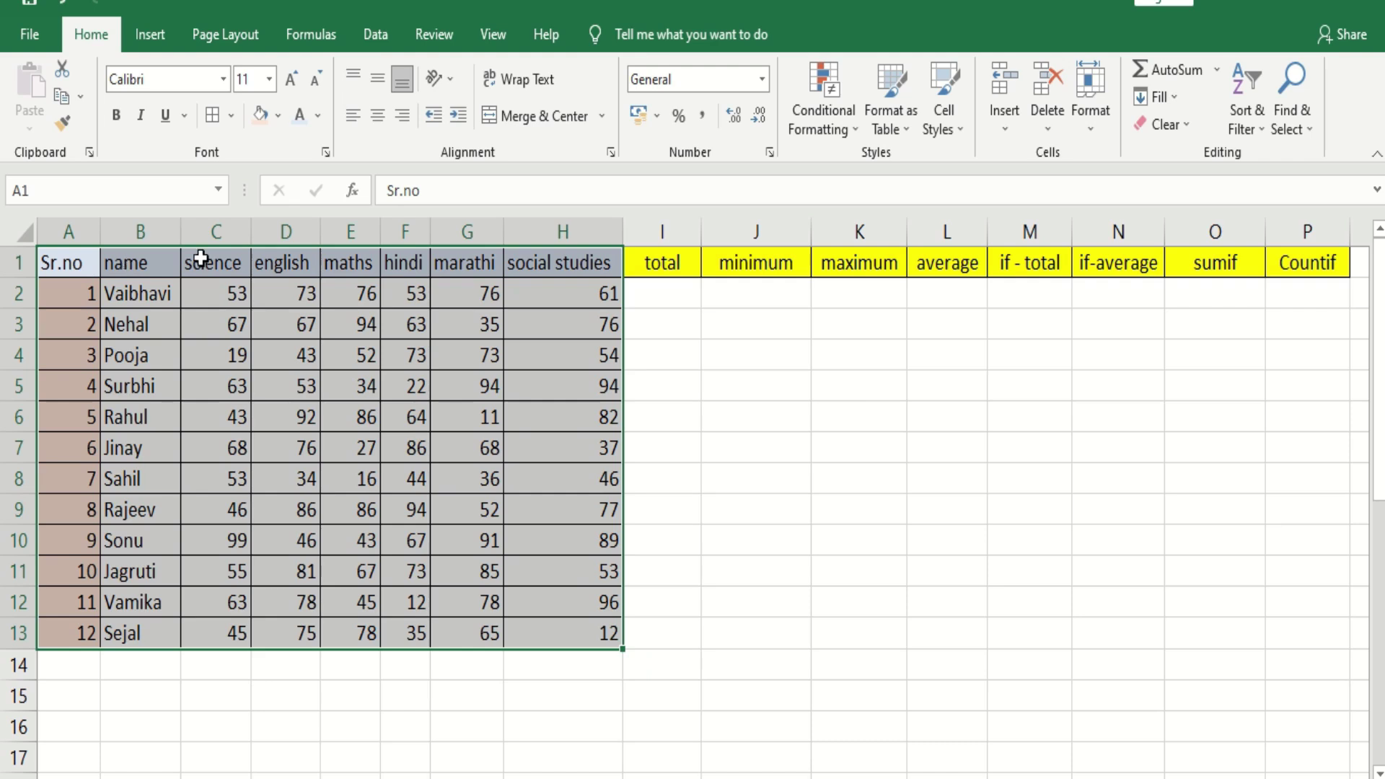
Examine the subject marks, the empty result columns and the individual student rows in the marks table
drag(215, 300, 534, 593)
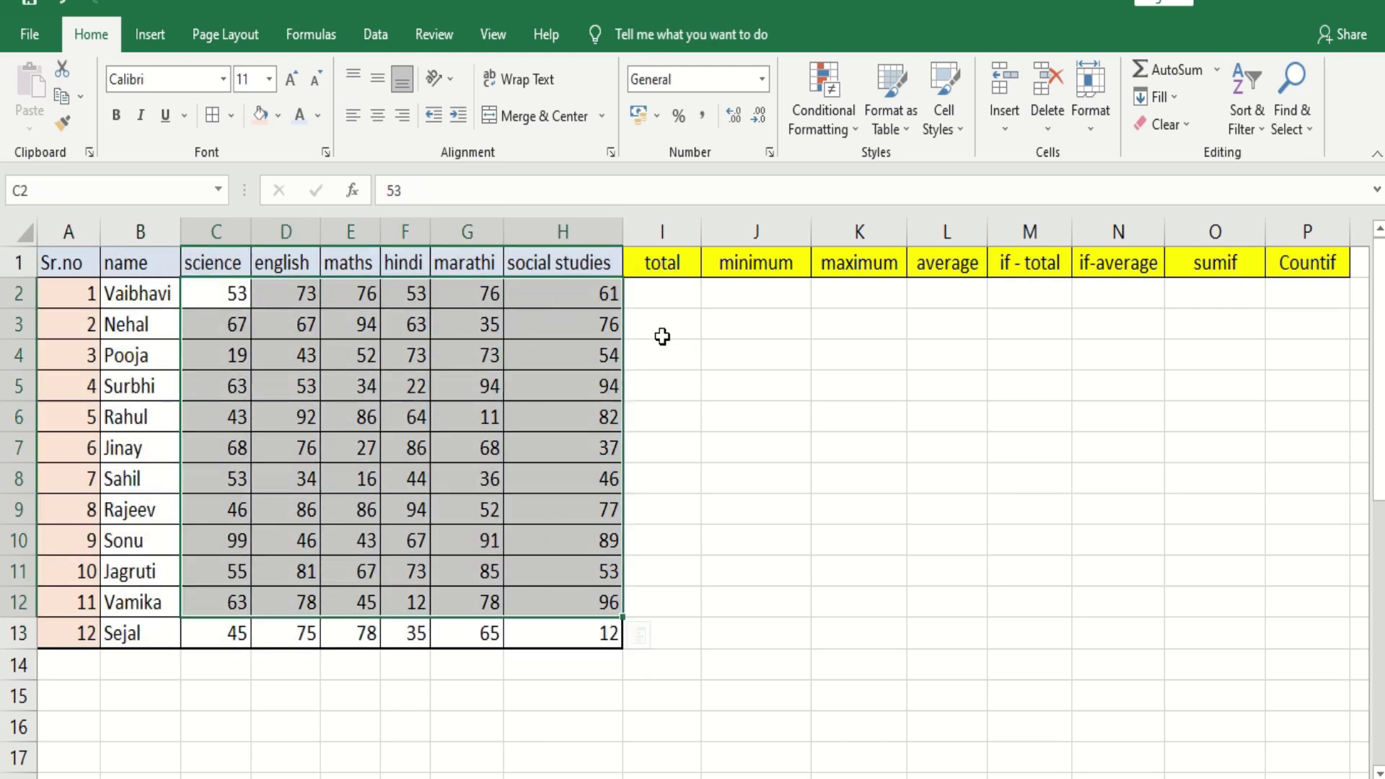
drag(665, 272, 1200, 296)
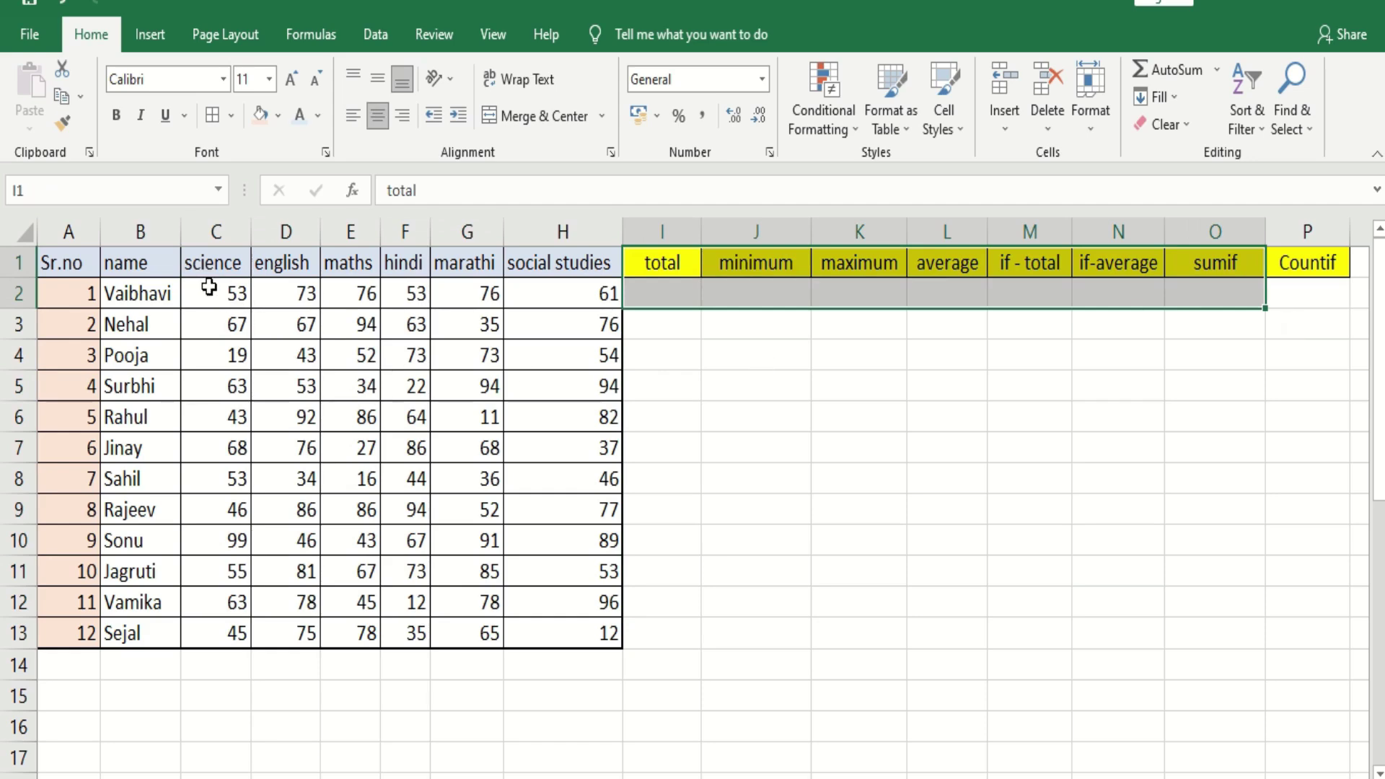
drag(210, 292, 539, 289)
click(6, 293)
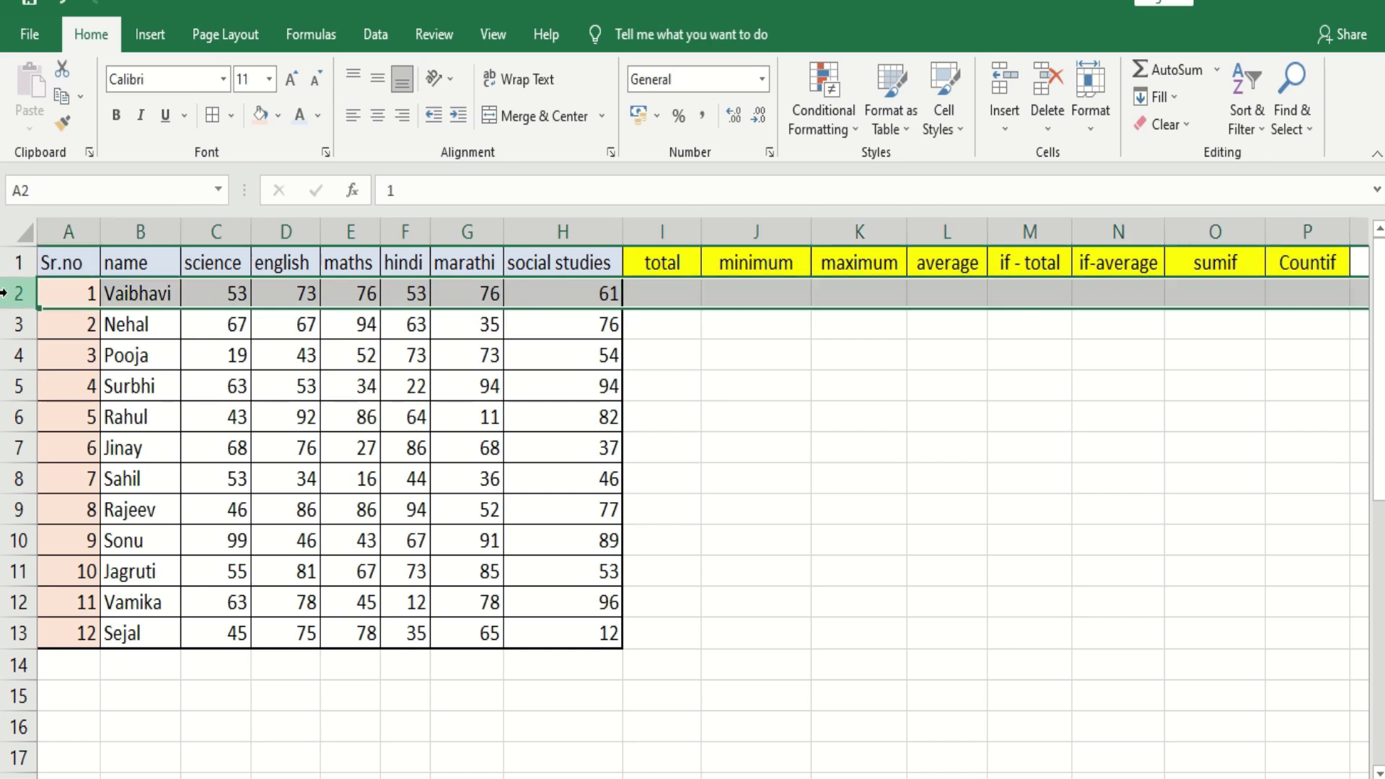
click(12, 330)
click(5, 355)
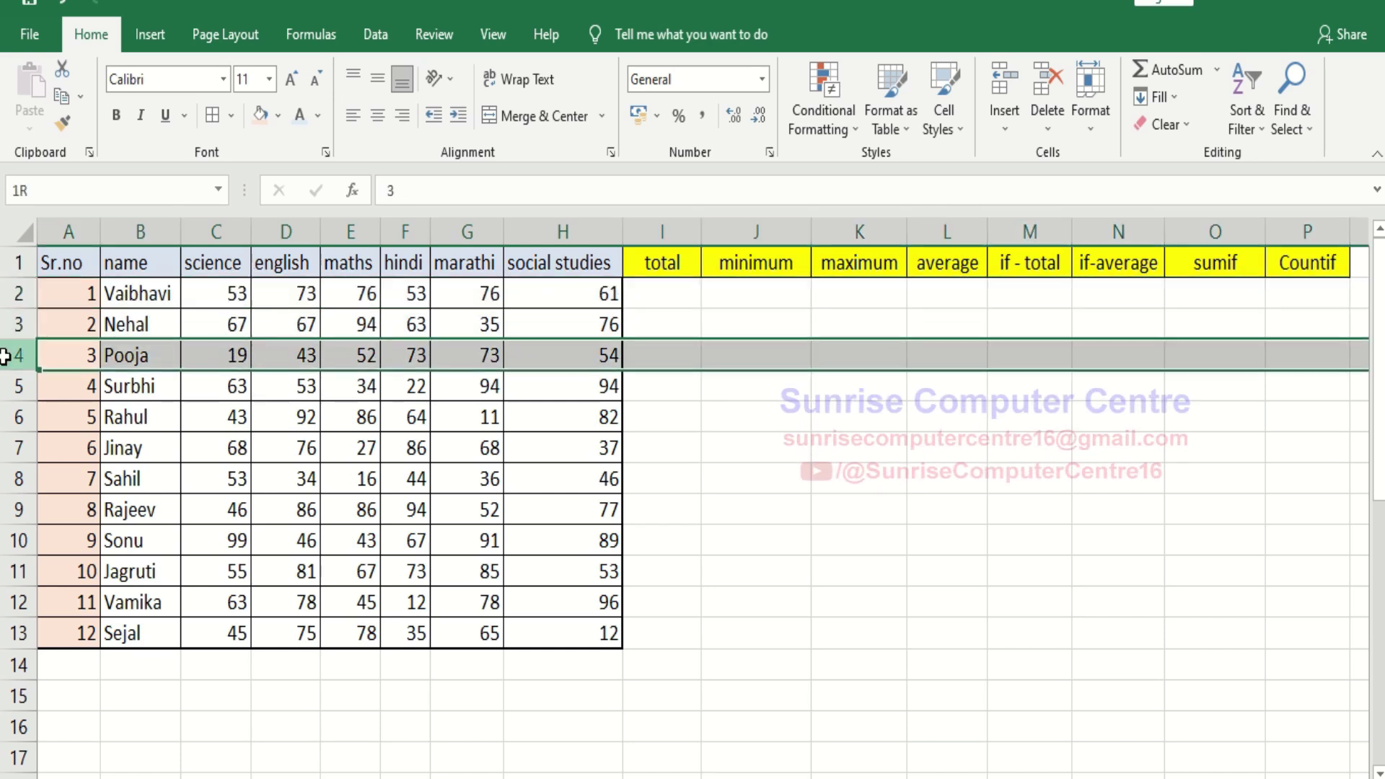
click(7, 386)
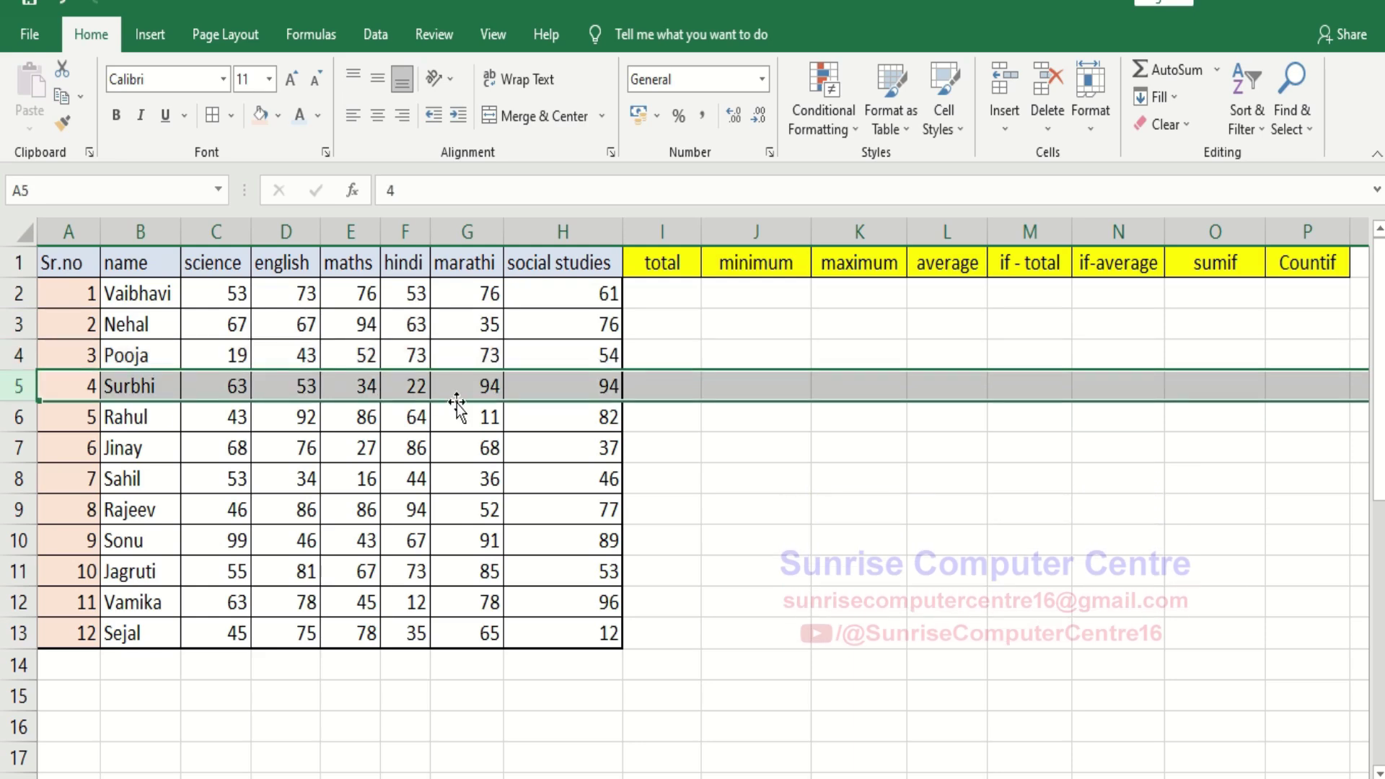
click(70, 628)
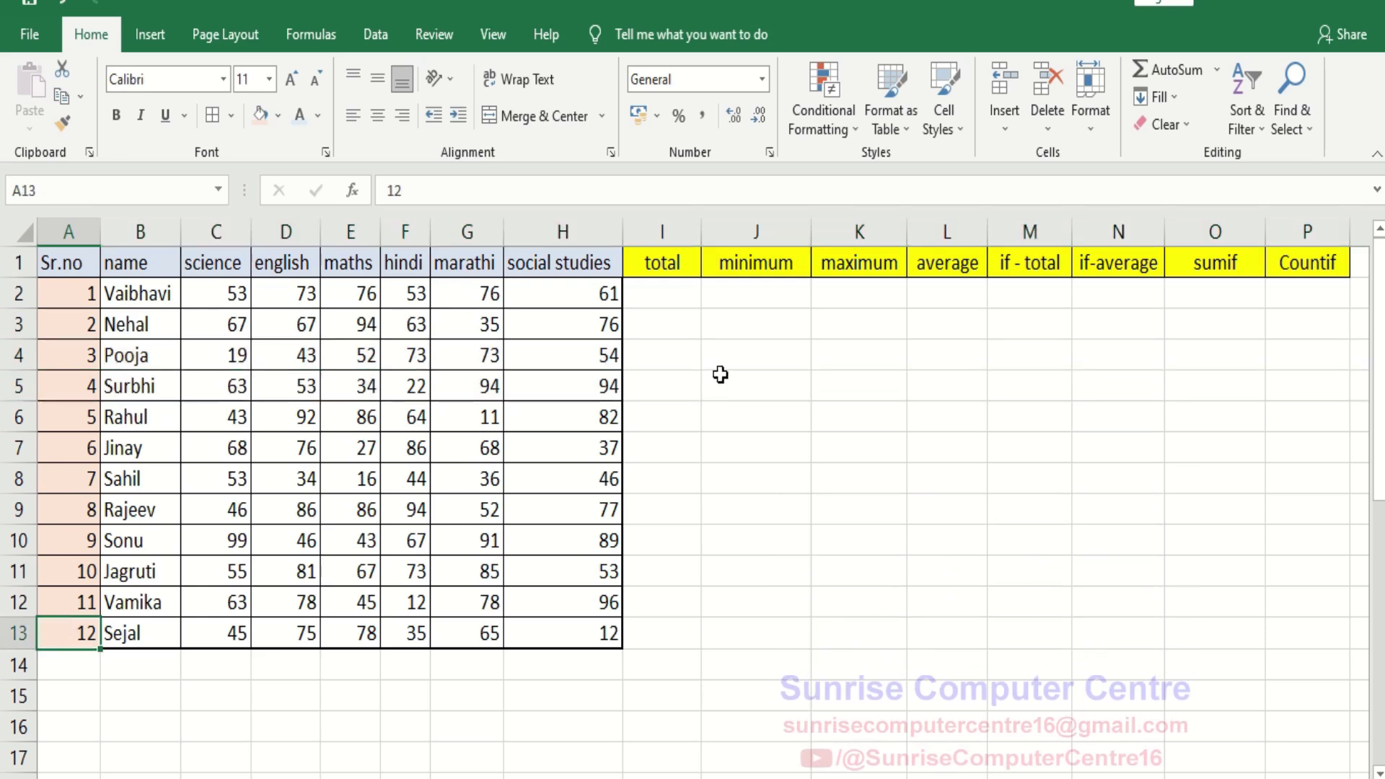
Total the first student's six subject marks in I2 with =SUM(C2:H2) and fill the formula down to I13
click(650, 269)
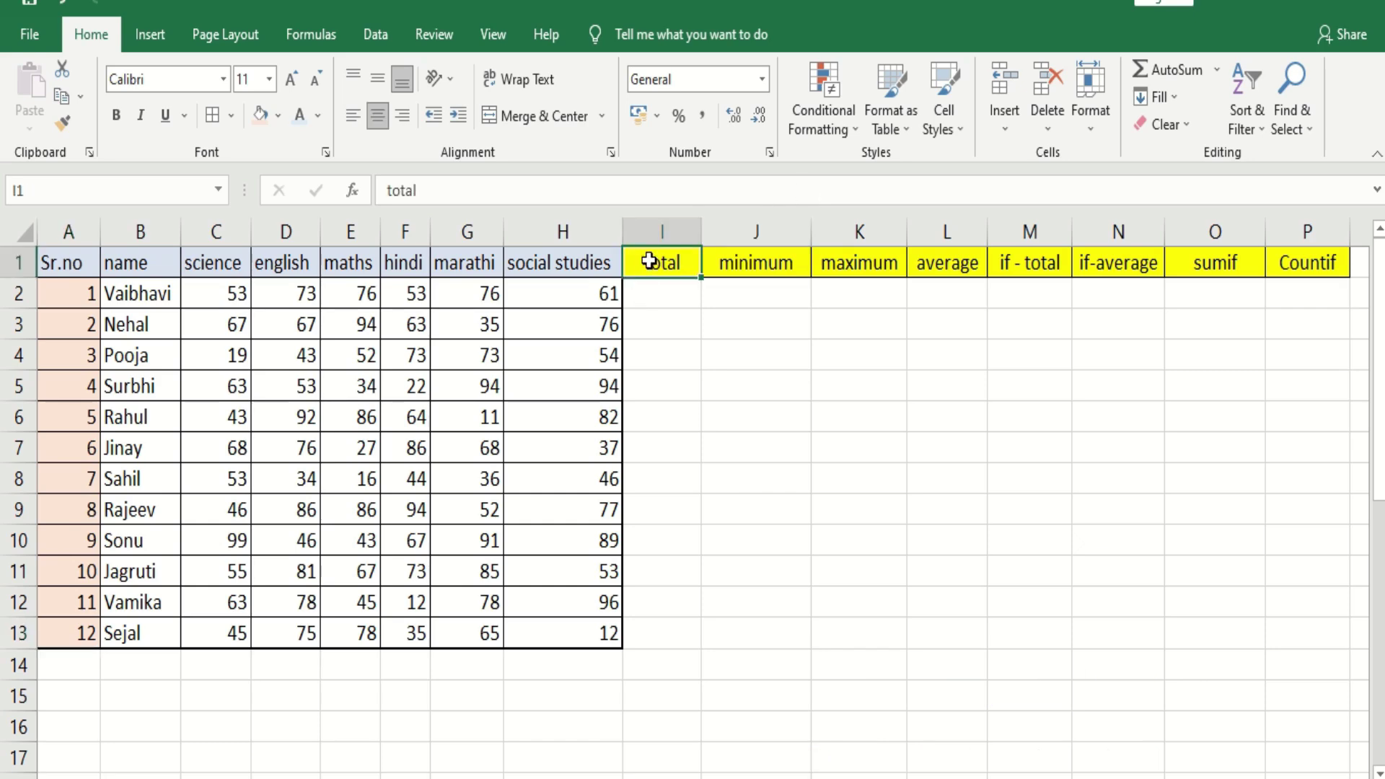
click(652, 298)
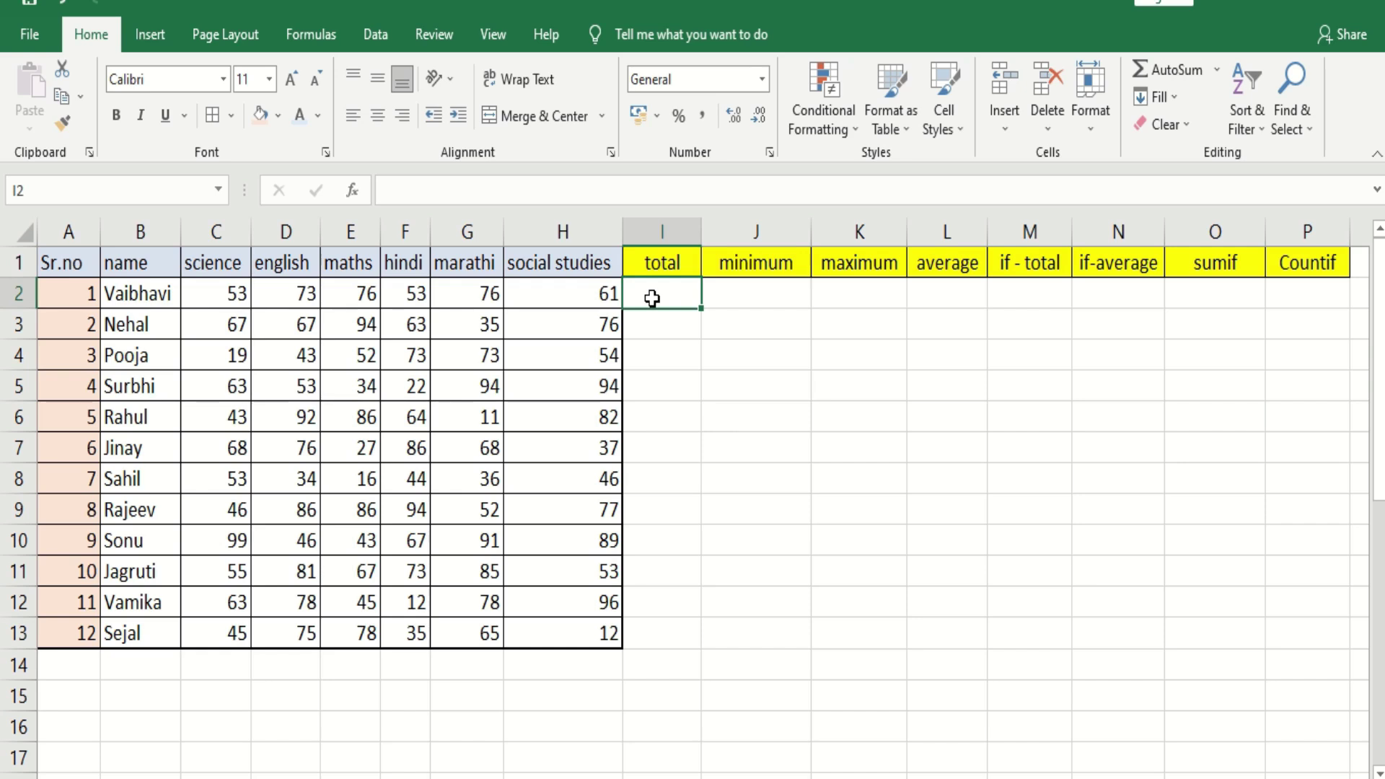
text(=sum)
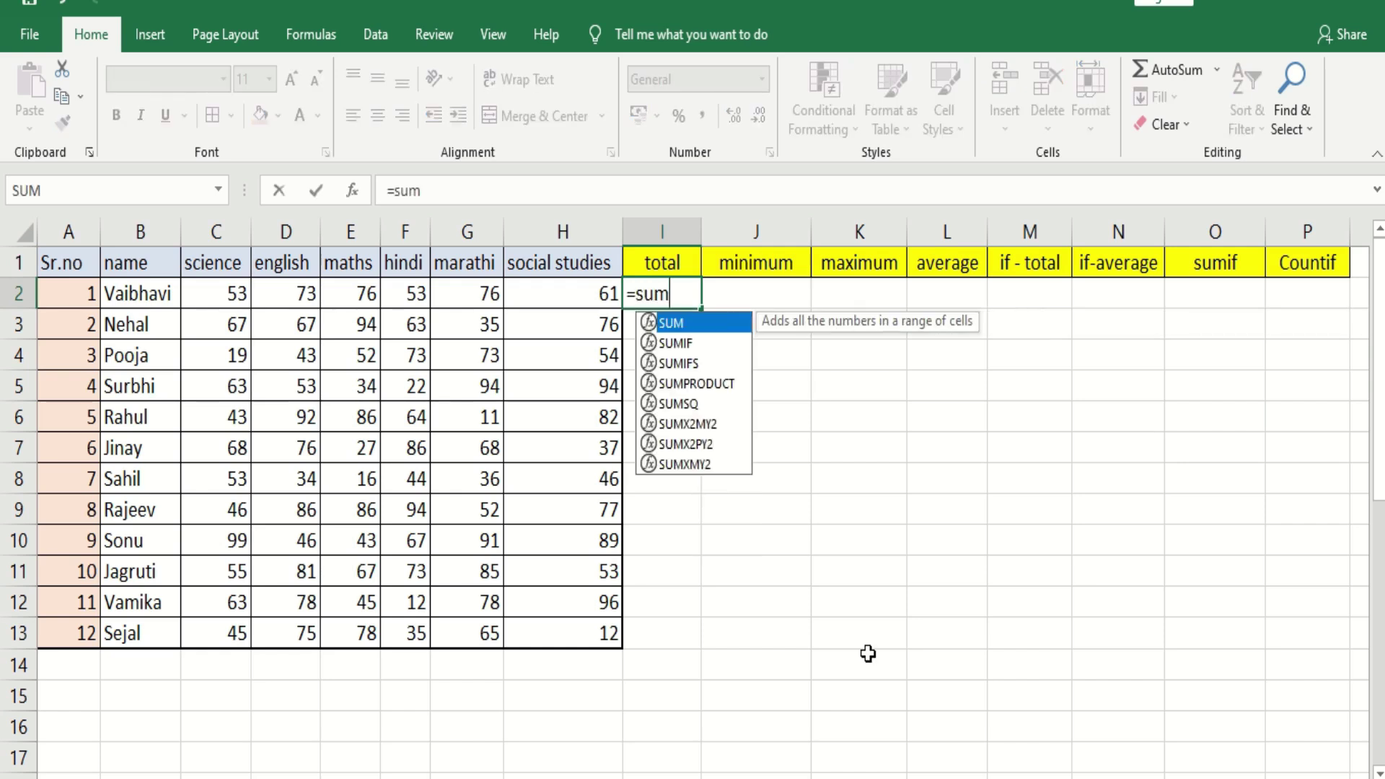
key(Tab)
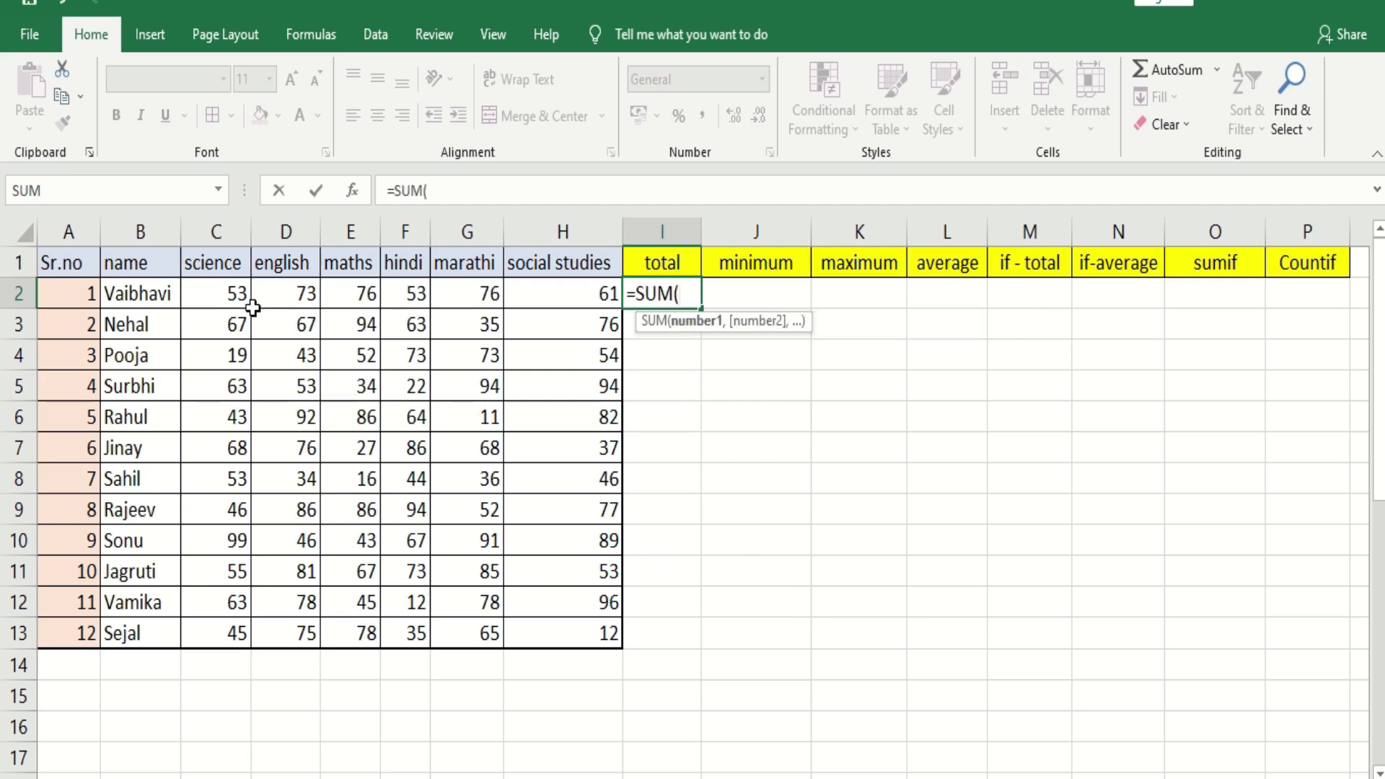
drag(239, 293, 542, 291)
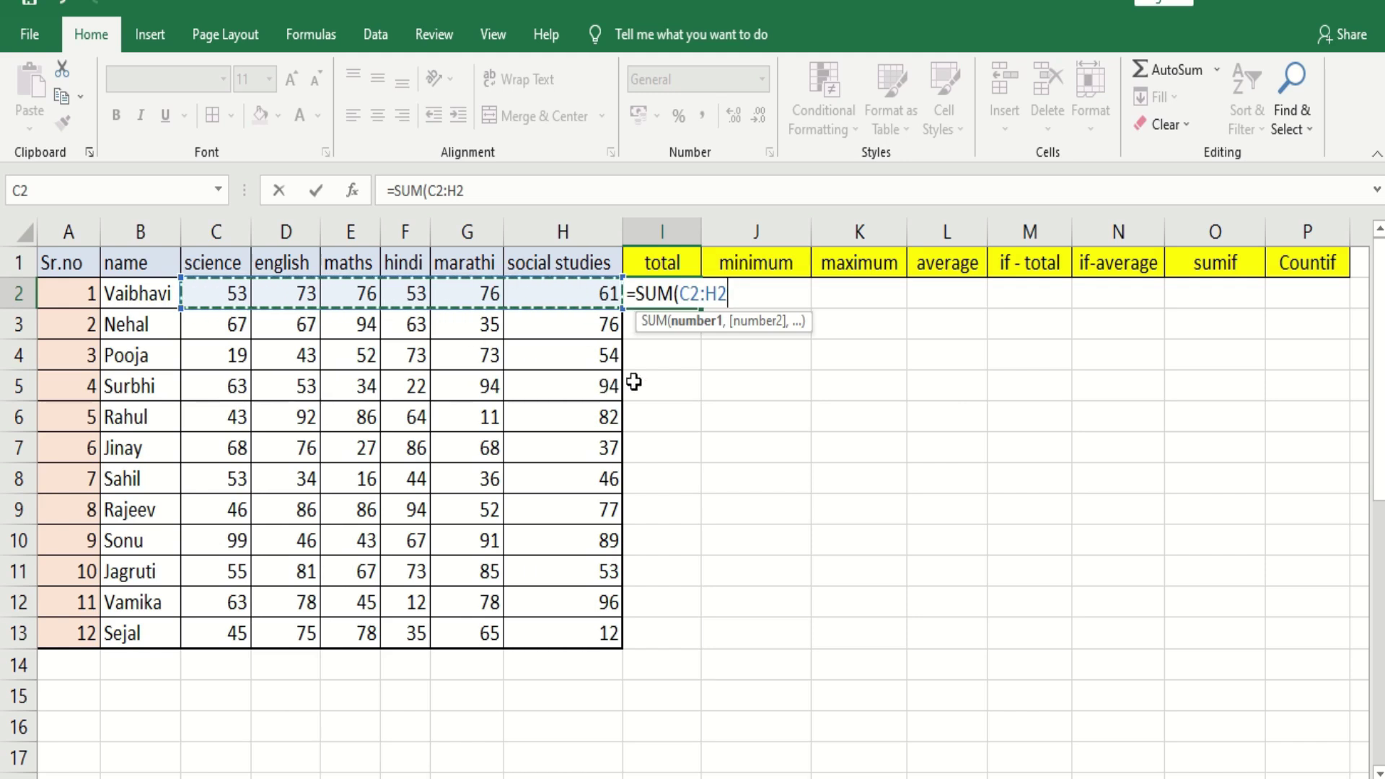
text())
key(Return)
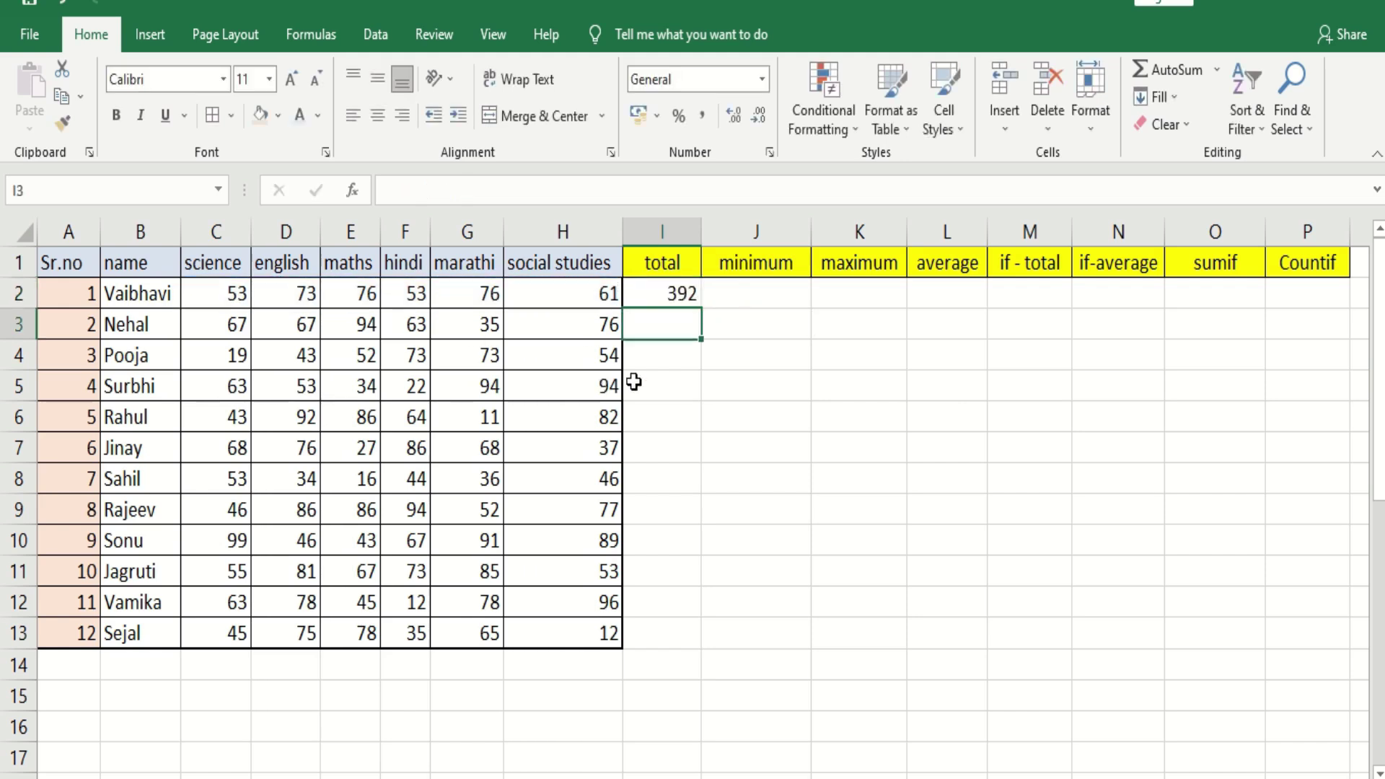
click(648, 298)
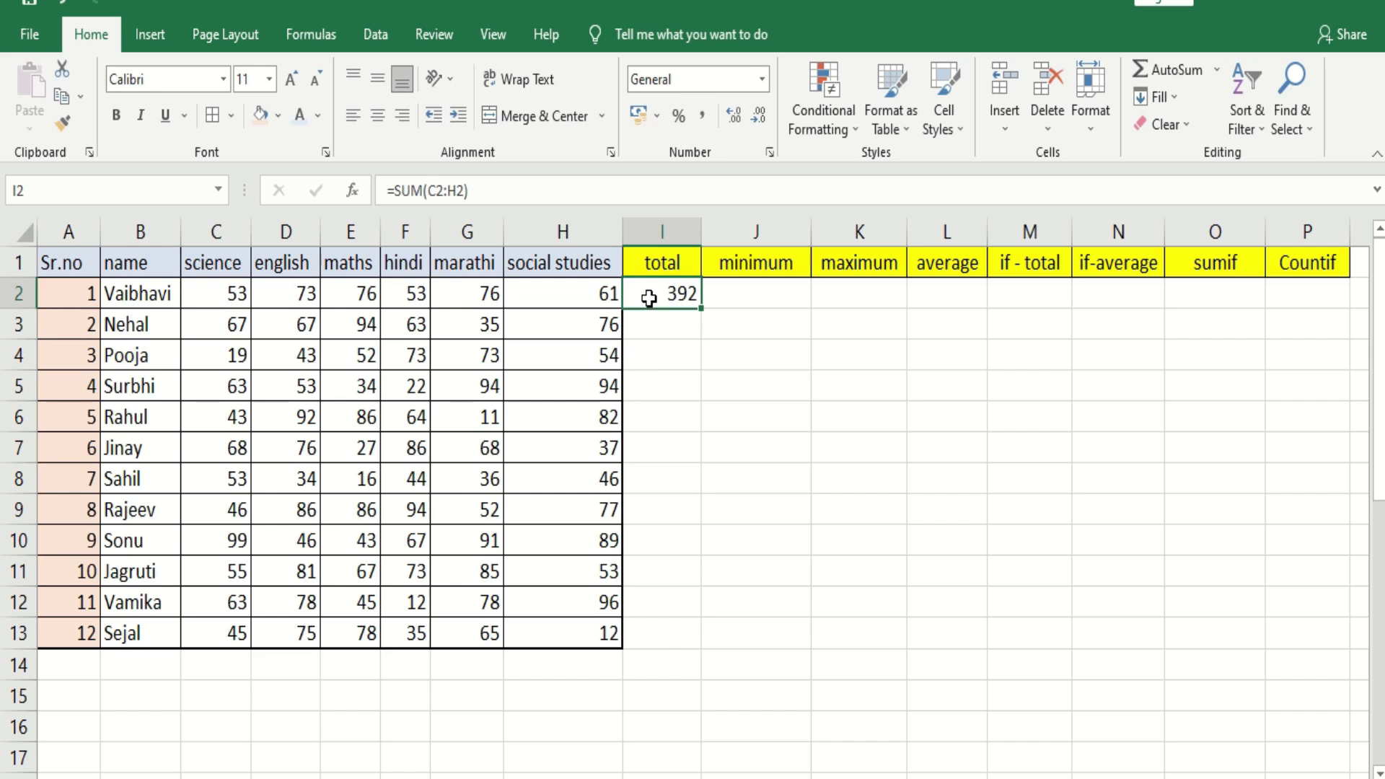
double_click(702, 308)
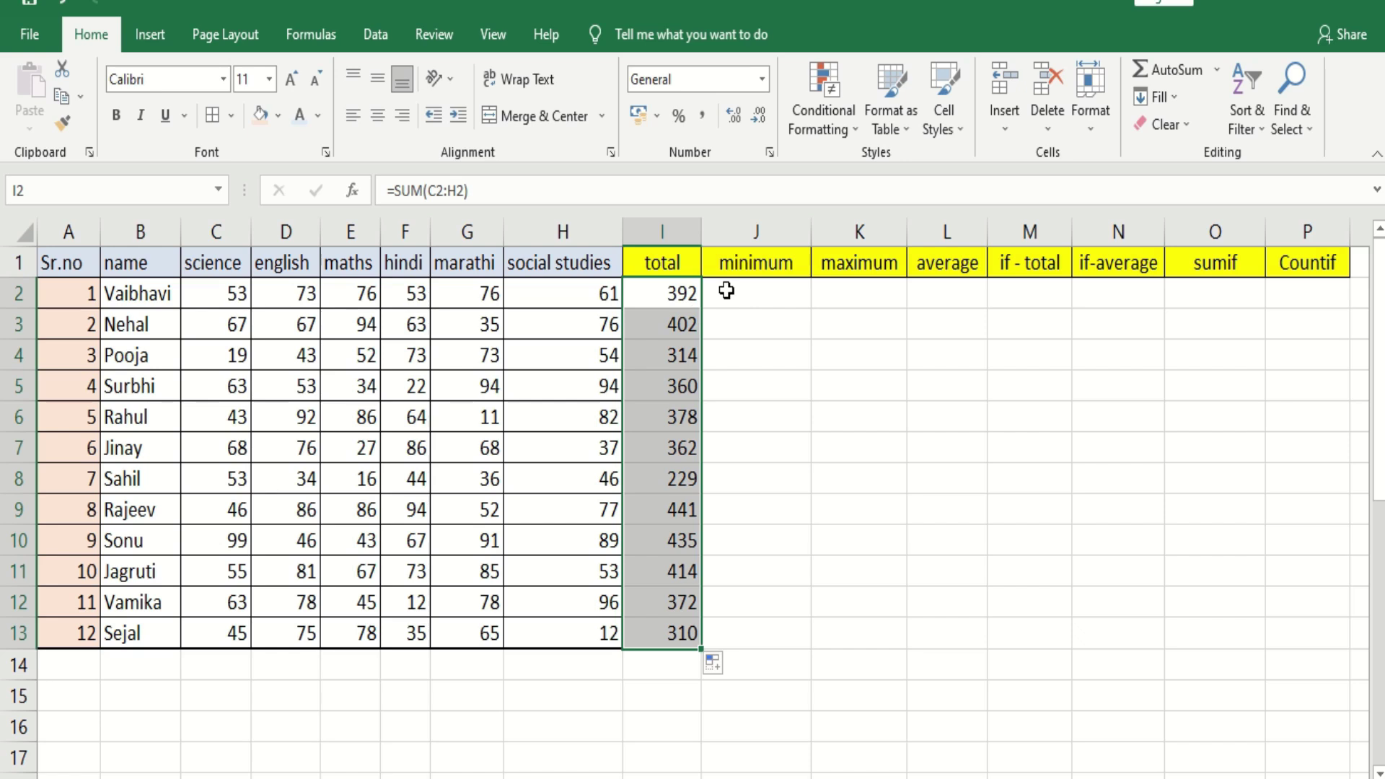
Find the first student's lowest mark in J2 with =MIN(C2:H2) and fill the formula down to J13
click(756, 274)
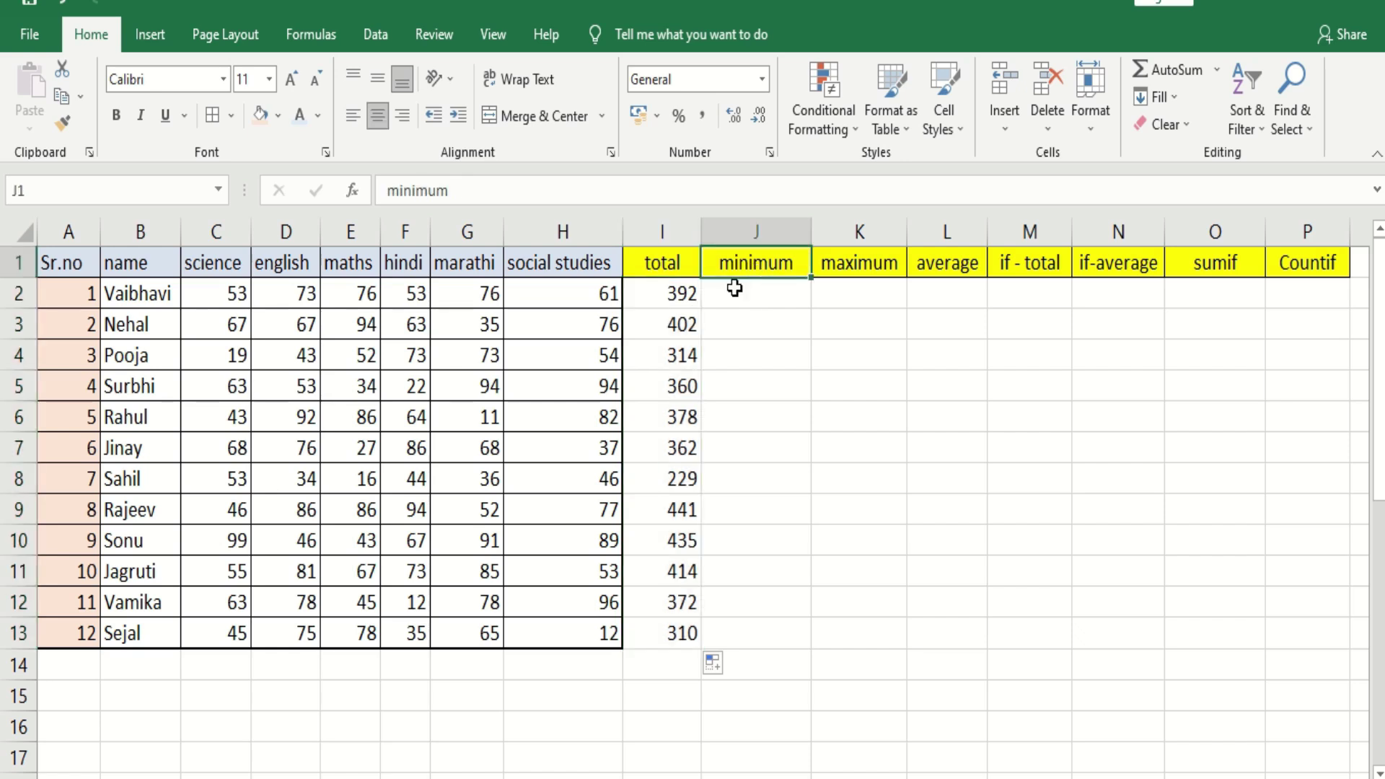
click(734, 288)
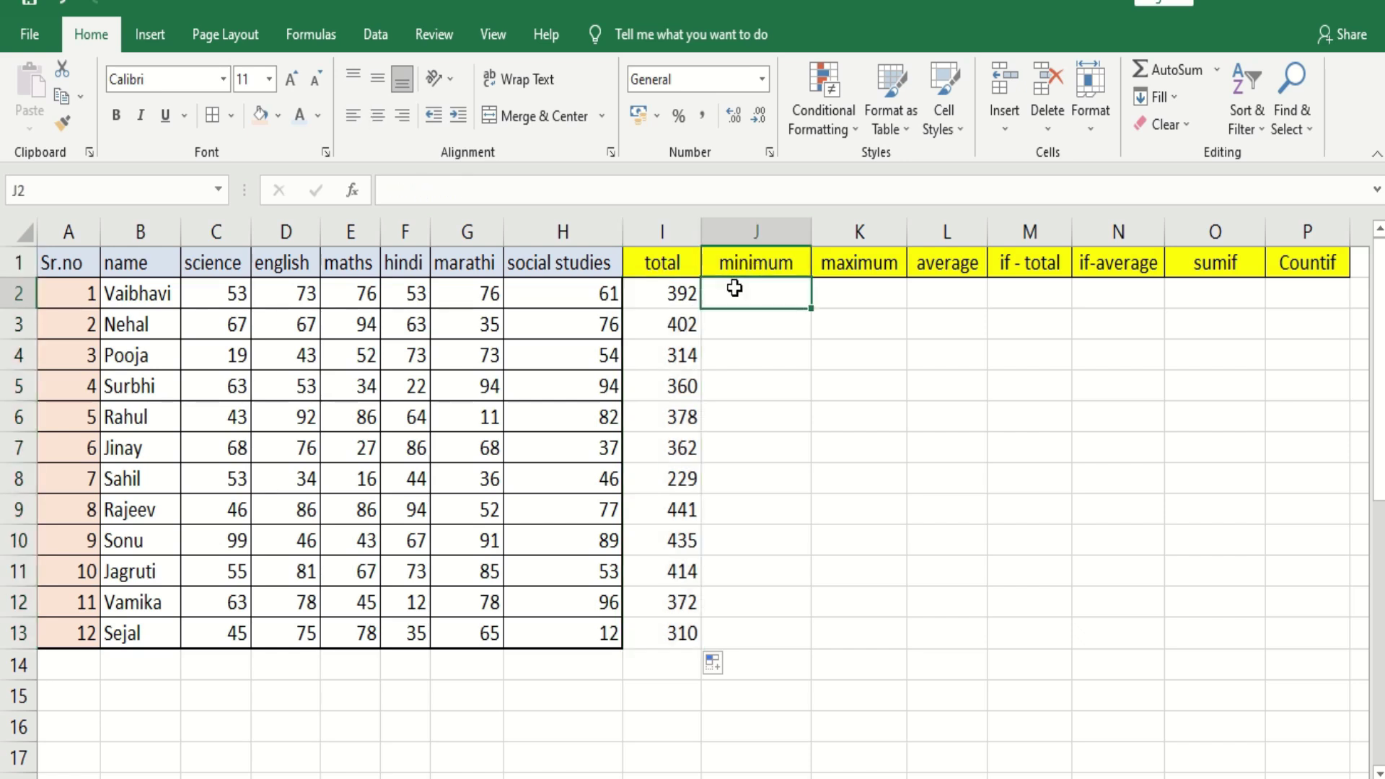
drag(223, 299, 517, 289)
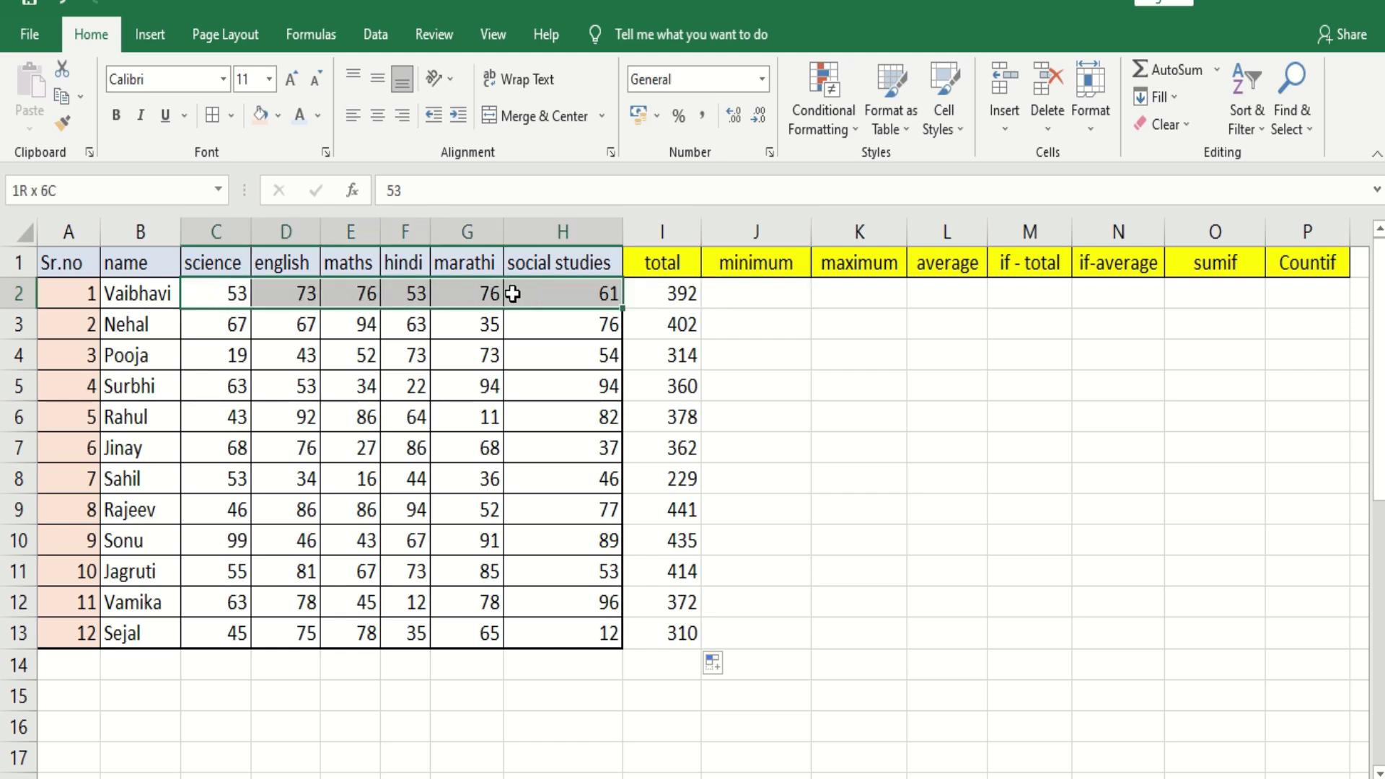
click(711, 292)
text(=min)
key(Tab)
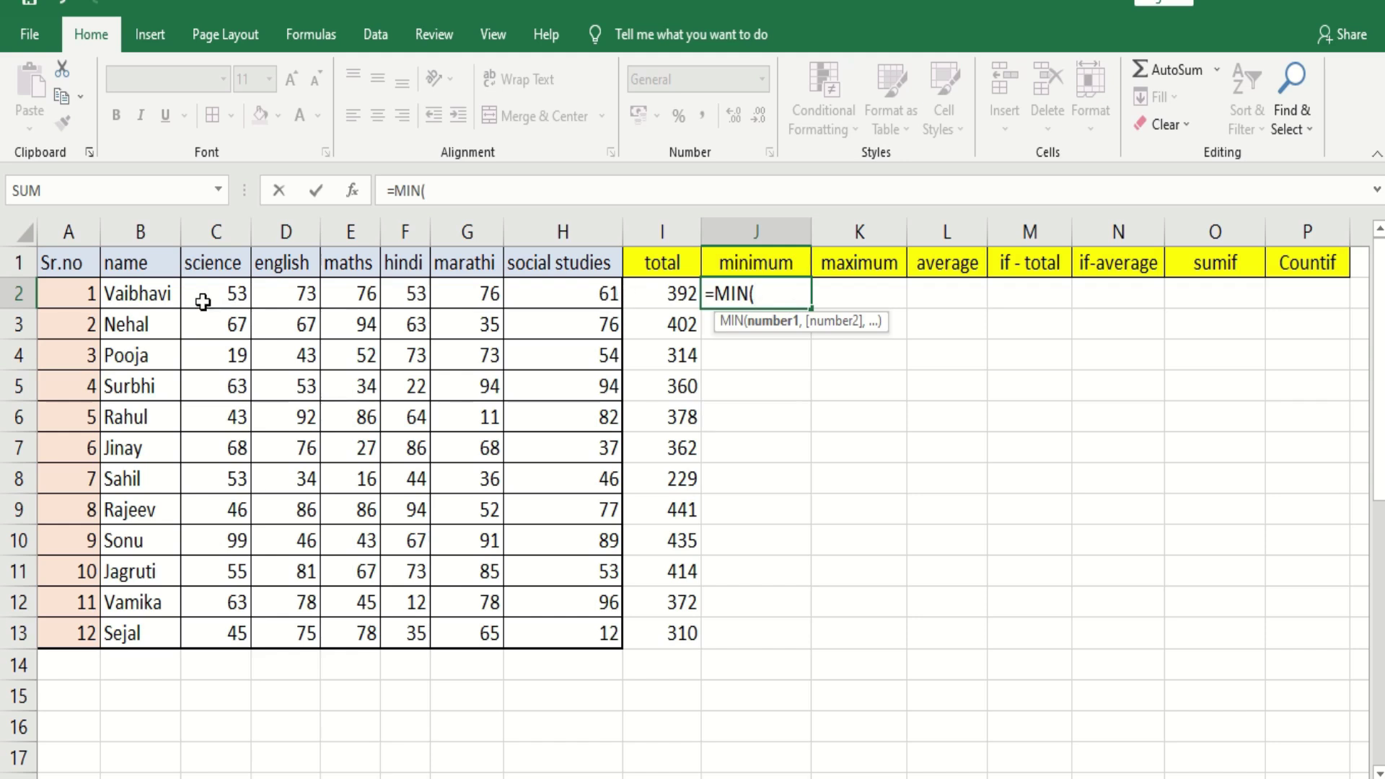
drag(202, 294, 528, 286)
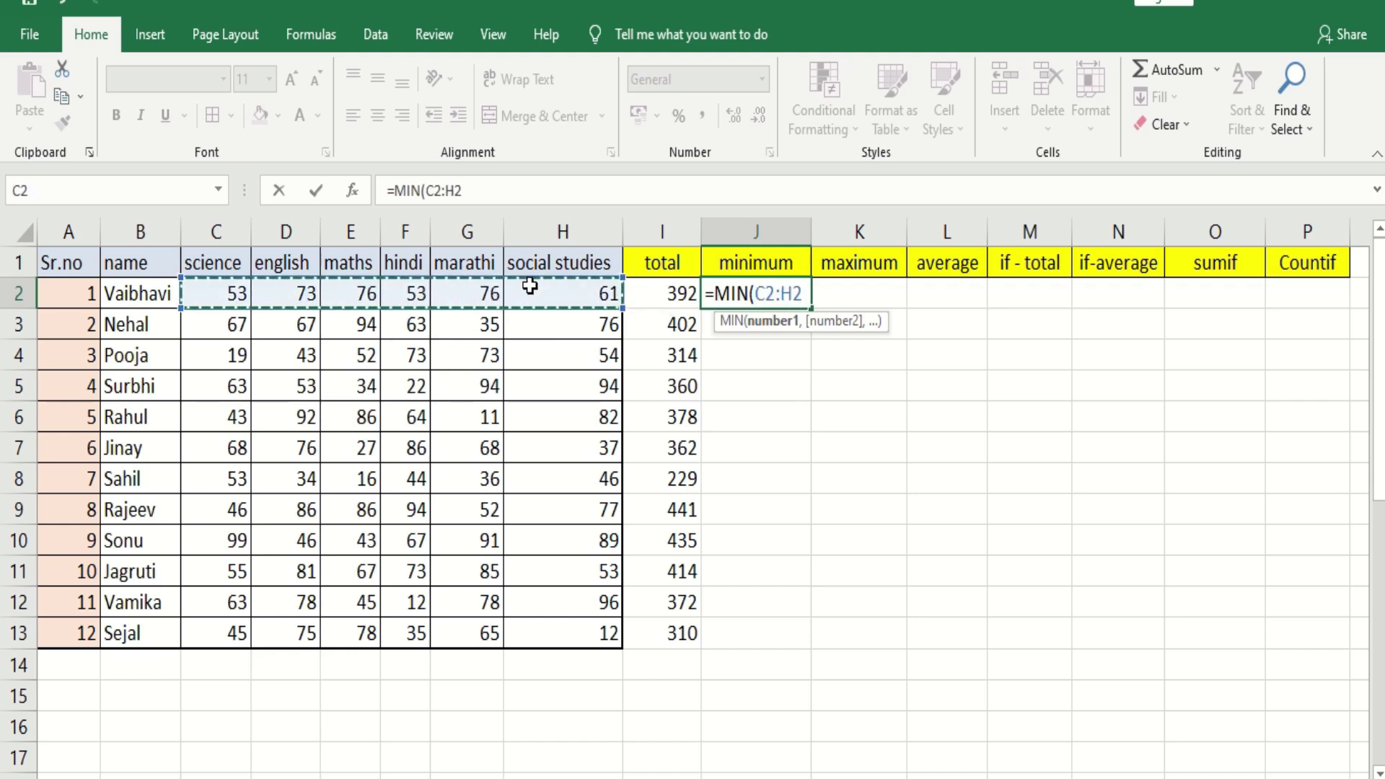
text())
key(Return)
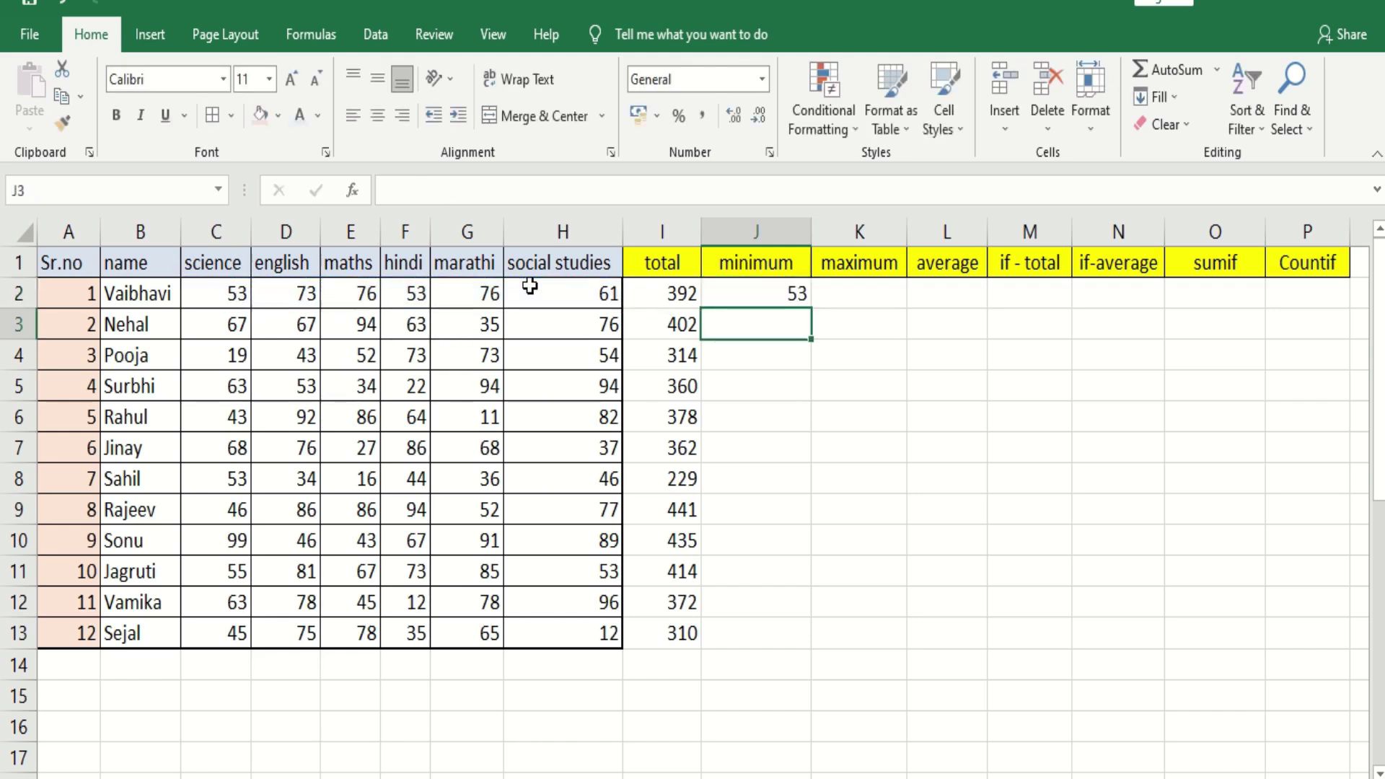
click(761, 291)
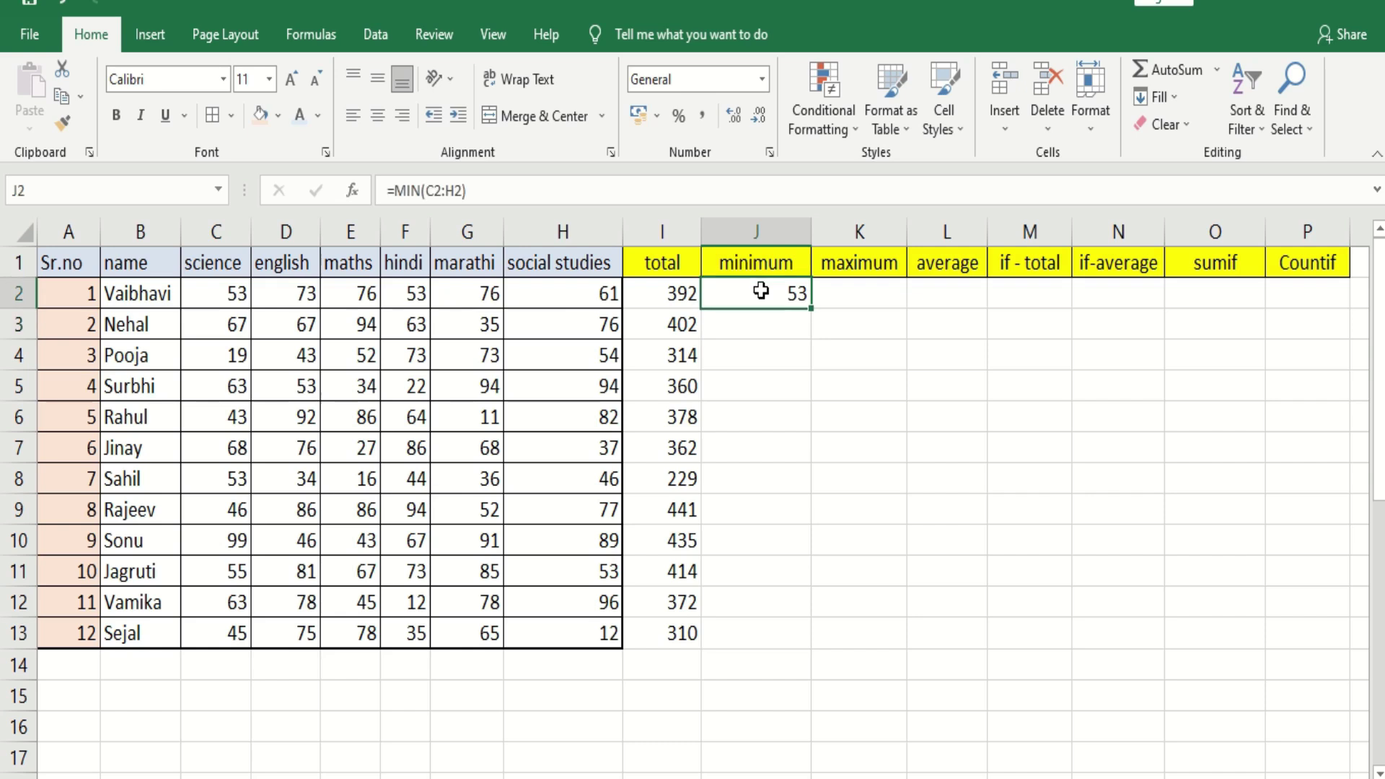
double_click(811, 315)
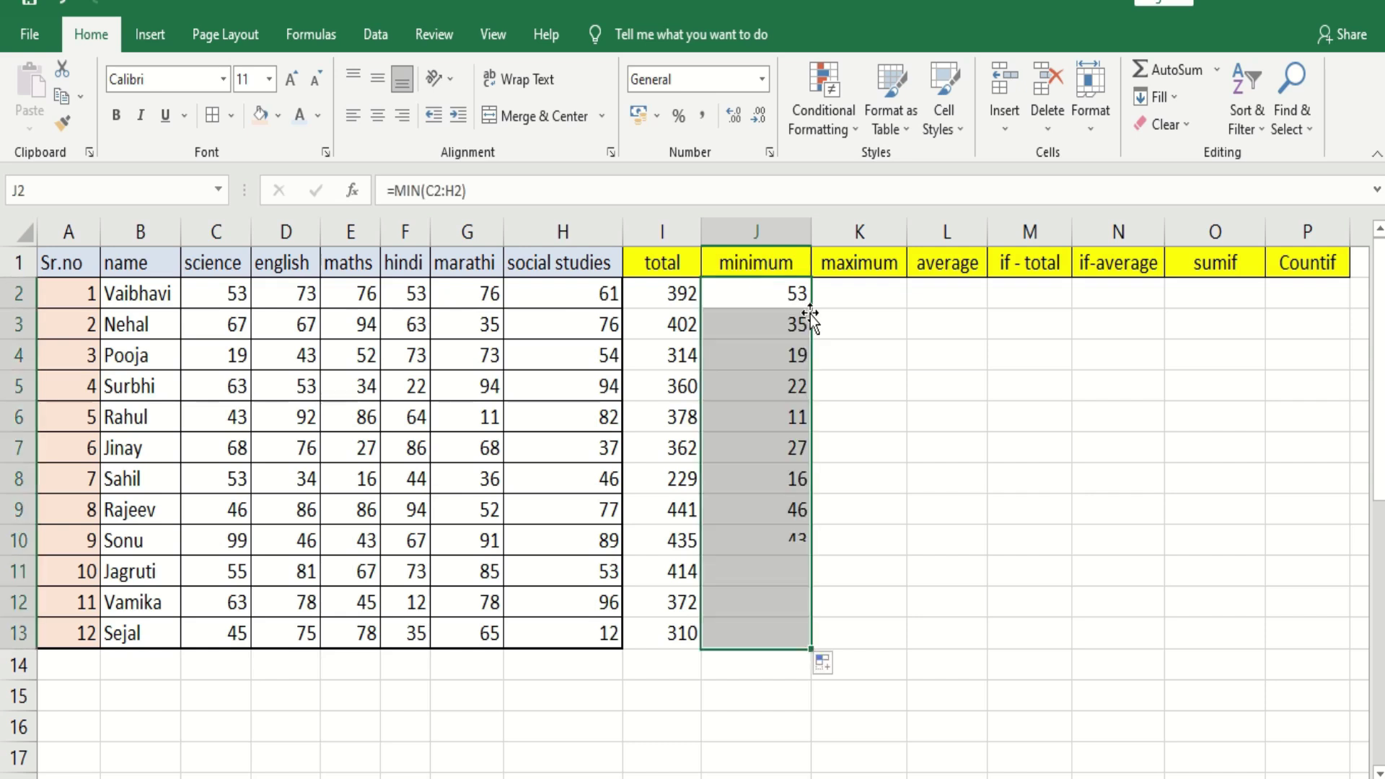
Find the first student's highest mark in K2 with =MAX(C2:H2) and fill the formula down to K13
click(847, 296)
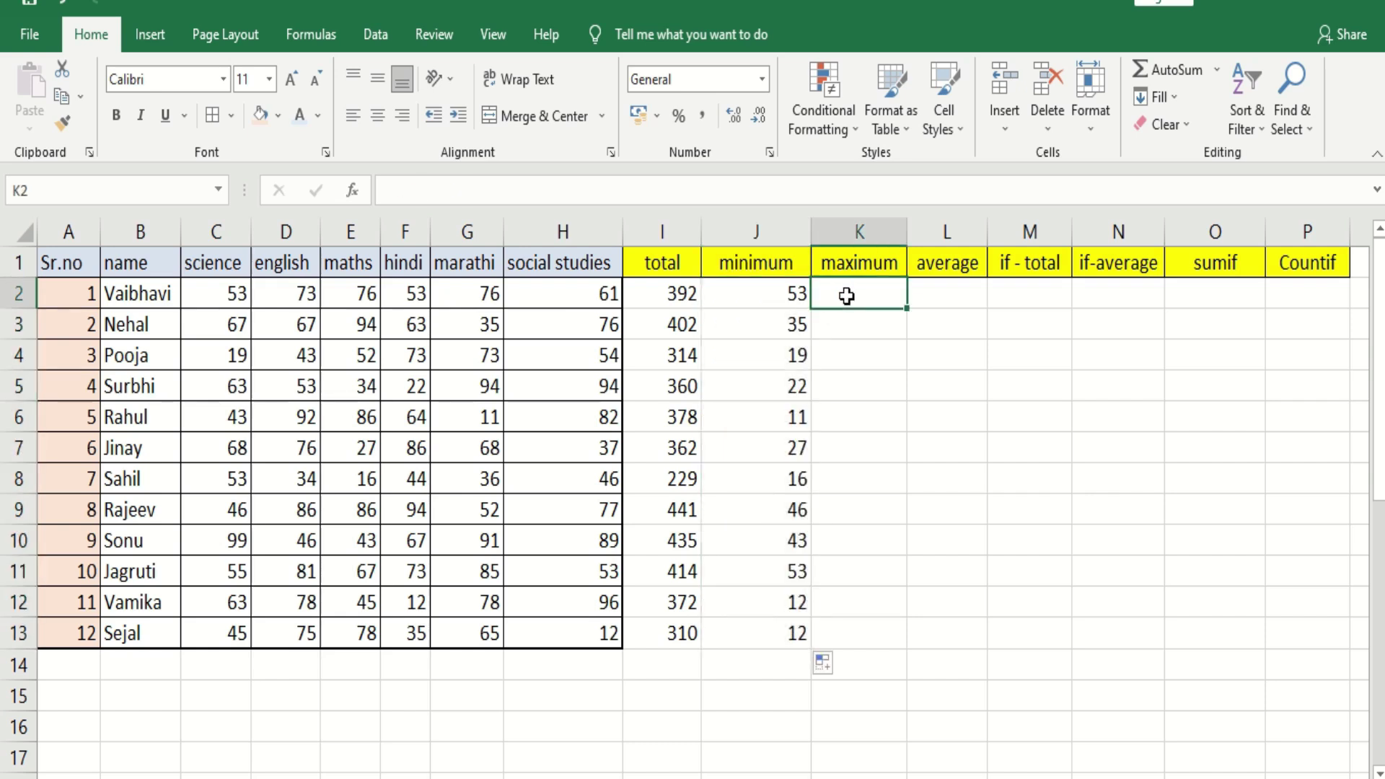
text(=max)
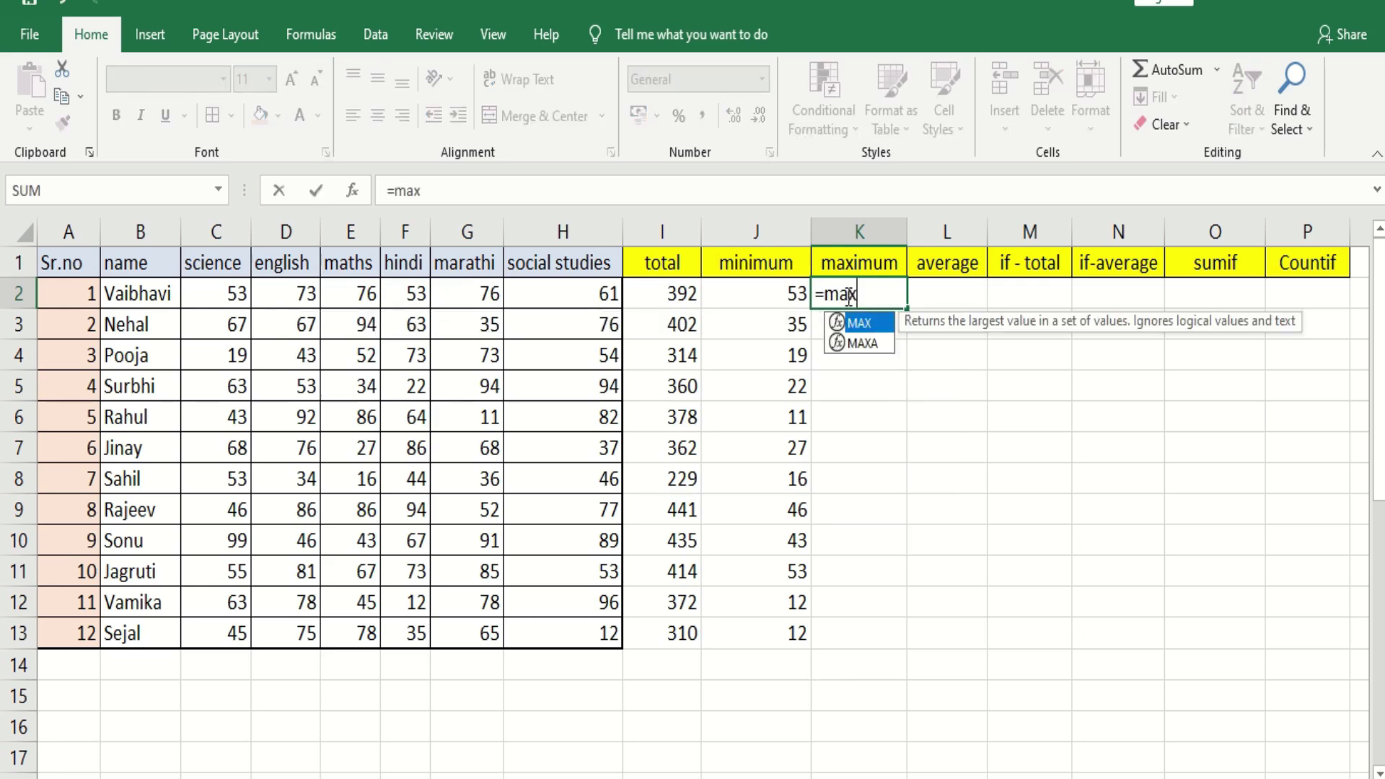
key(Tab)
click(209, 293)
drag(209, 292, 531, 301)
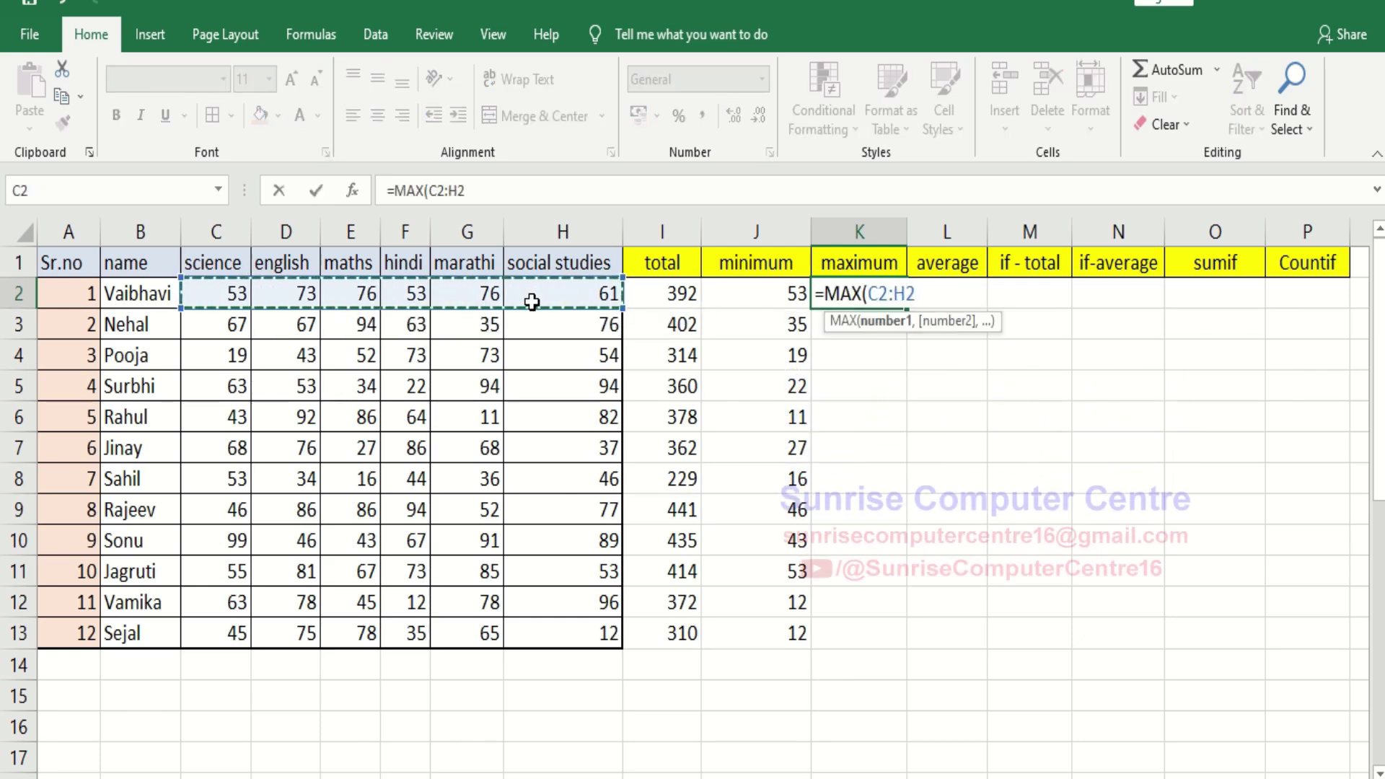
text())
key(Return)
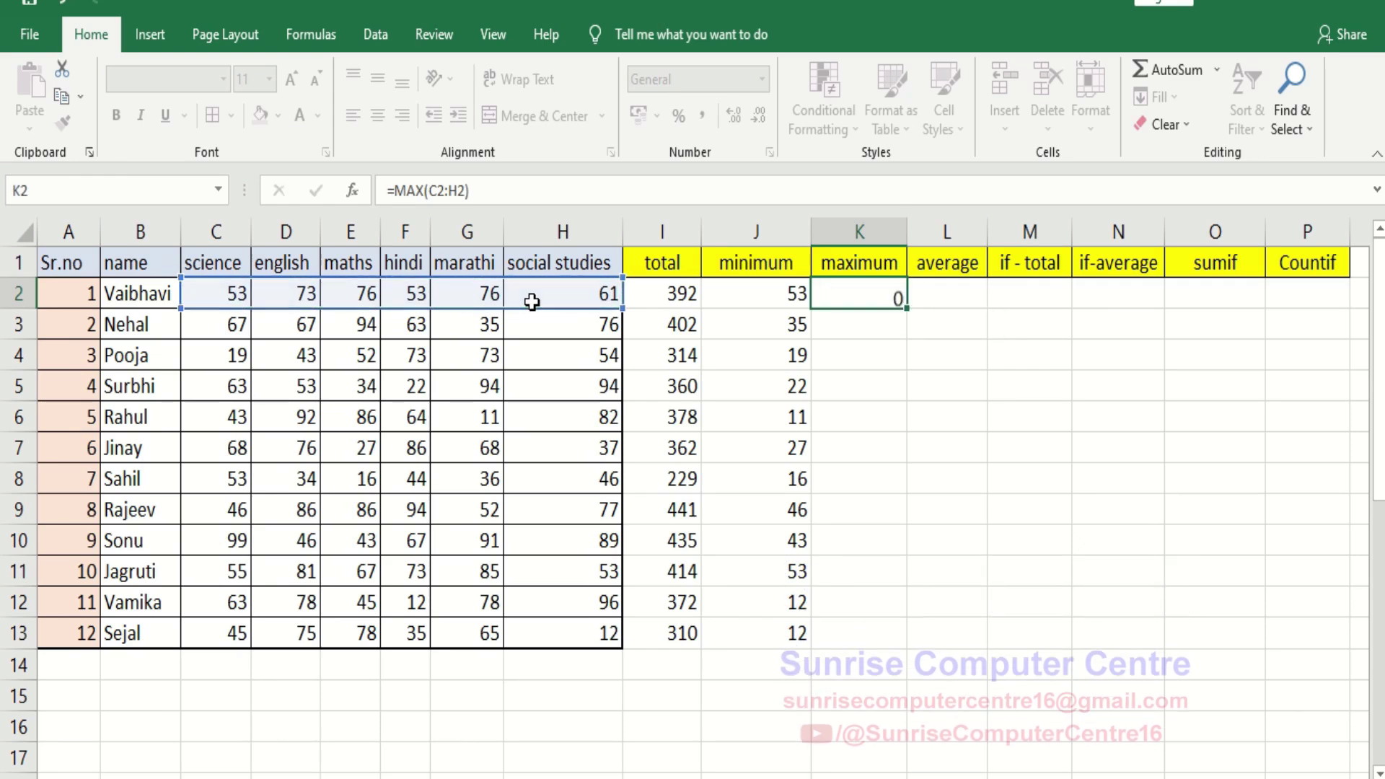
click(859, 294)
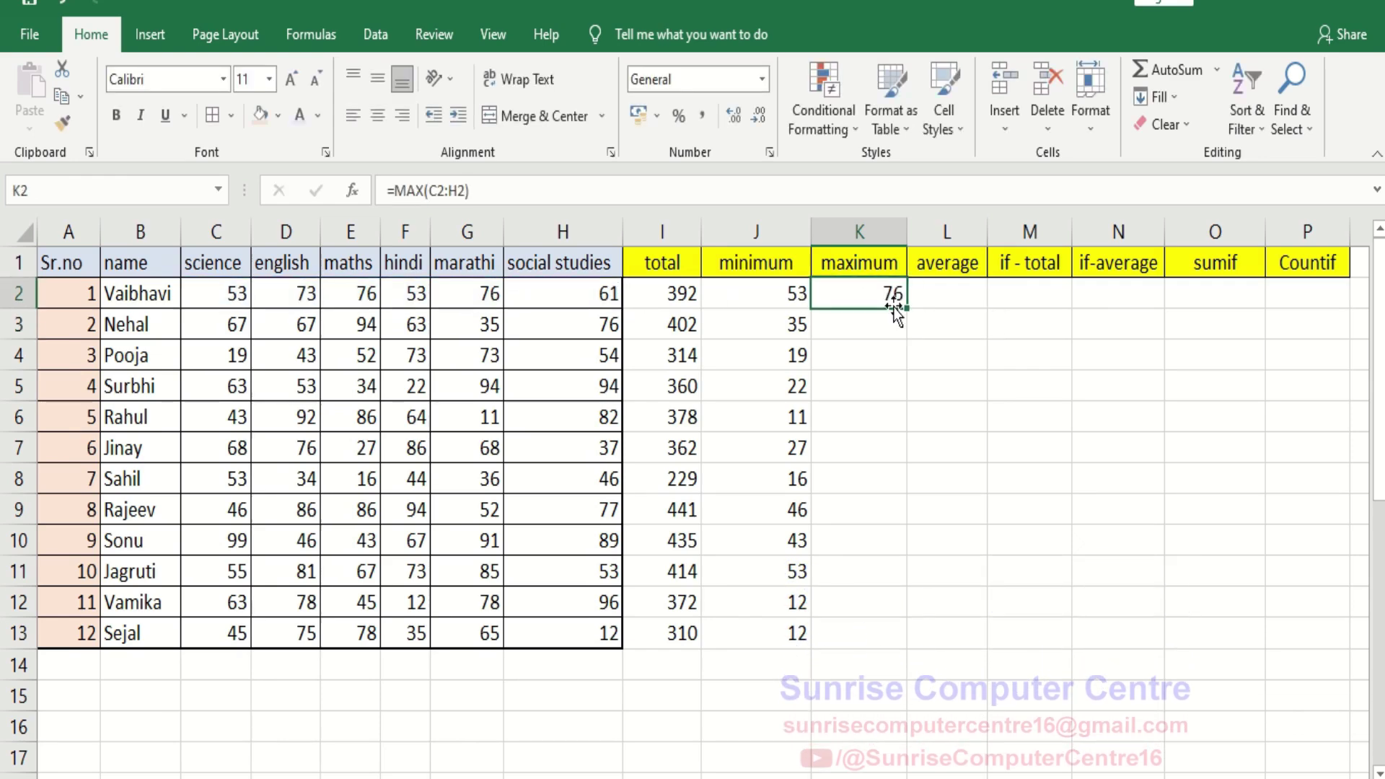
double_click(905, 308)
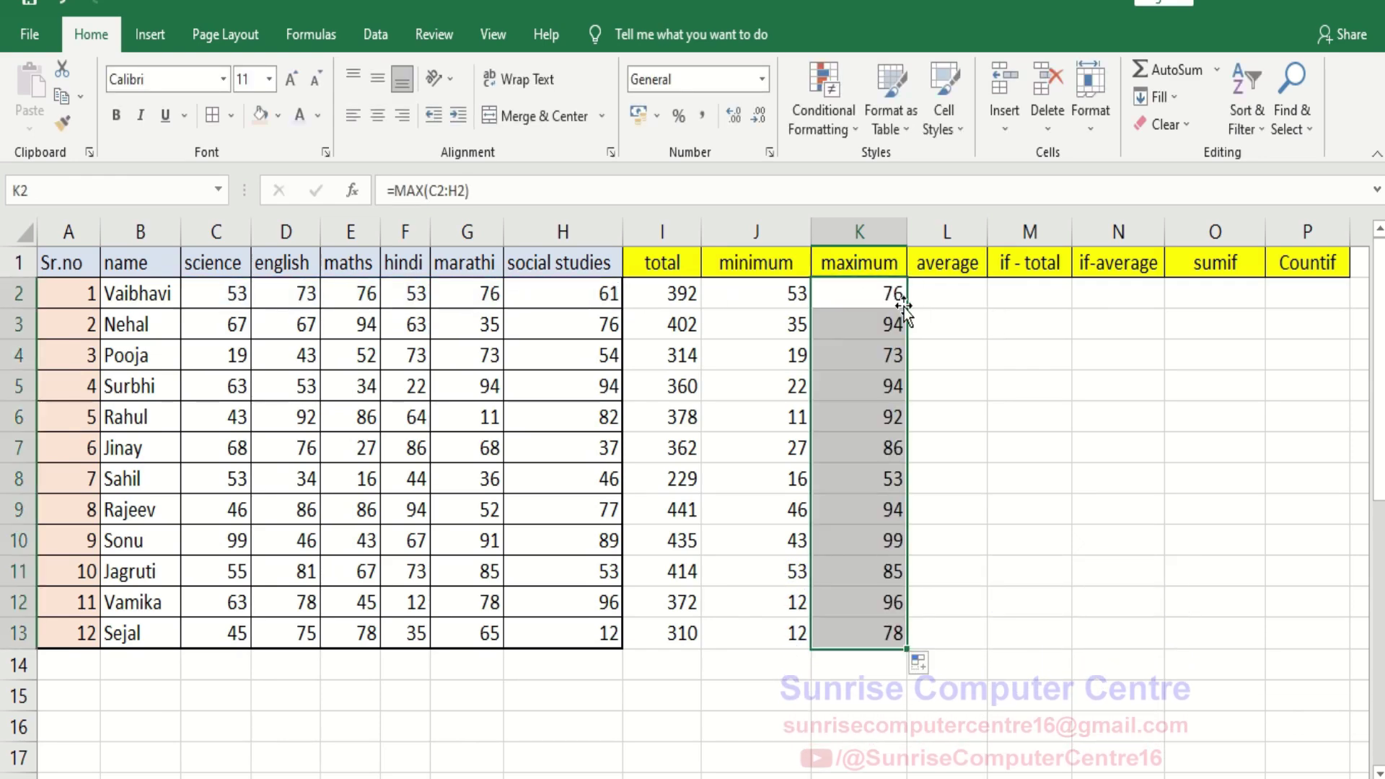
Calculate the first student's average mark in L2 with an AVERAGE formula over C2:H2
click(945, 269)
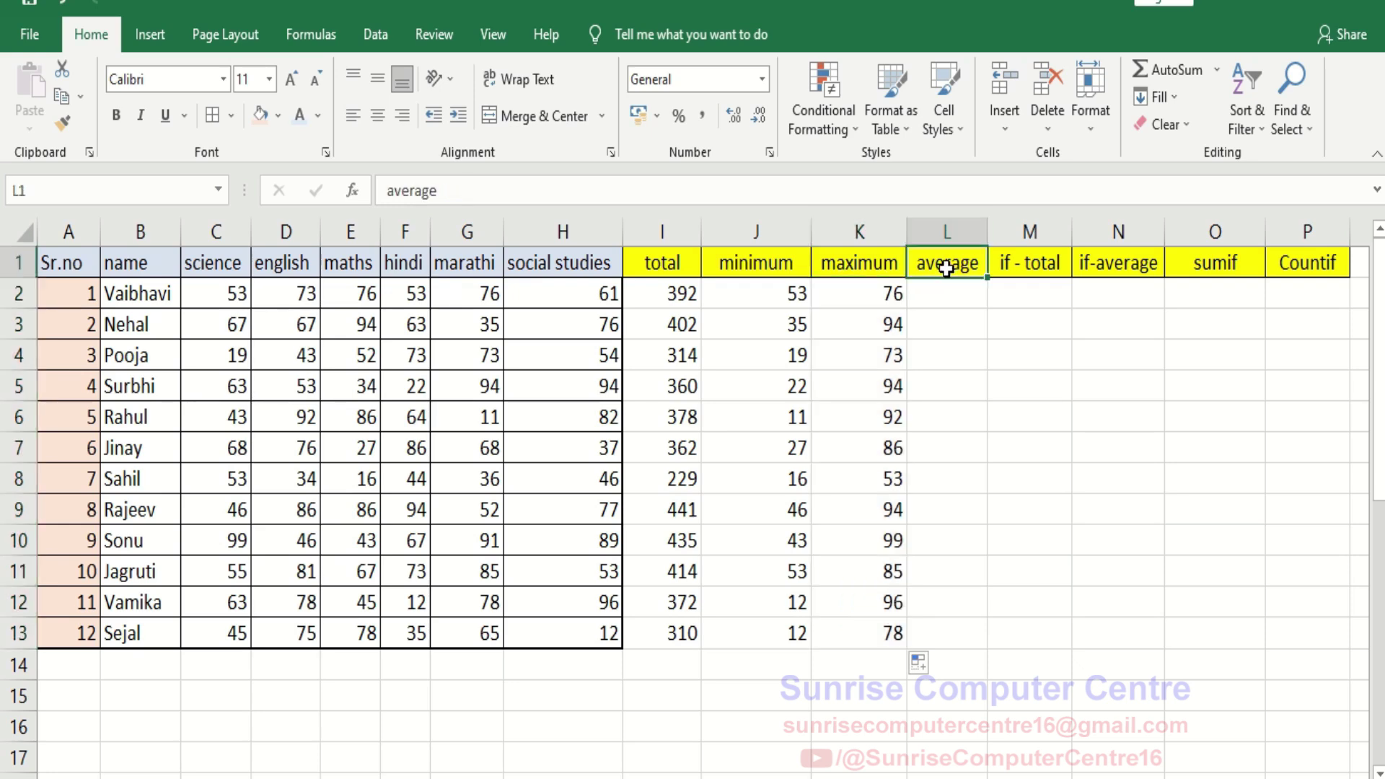
click(920, 297)
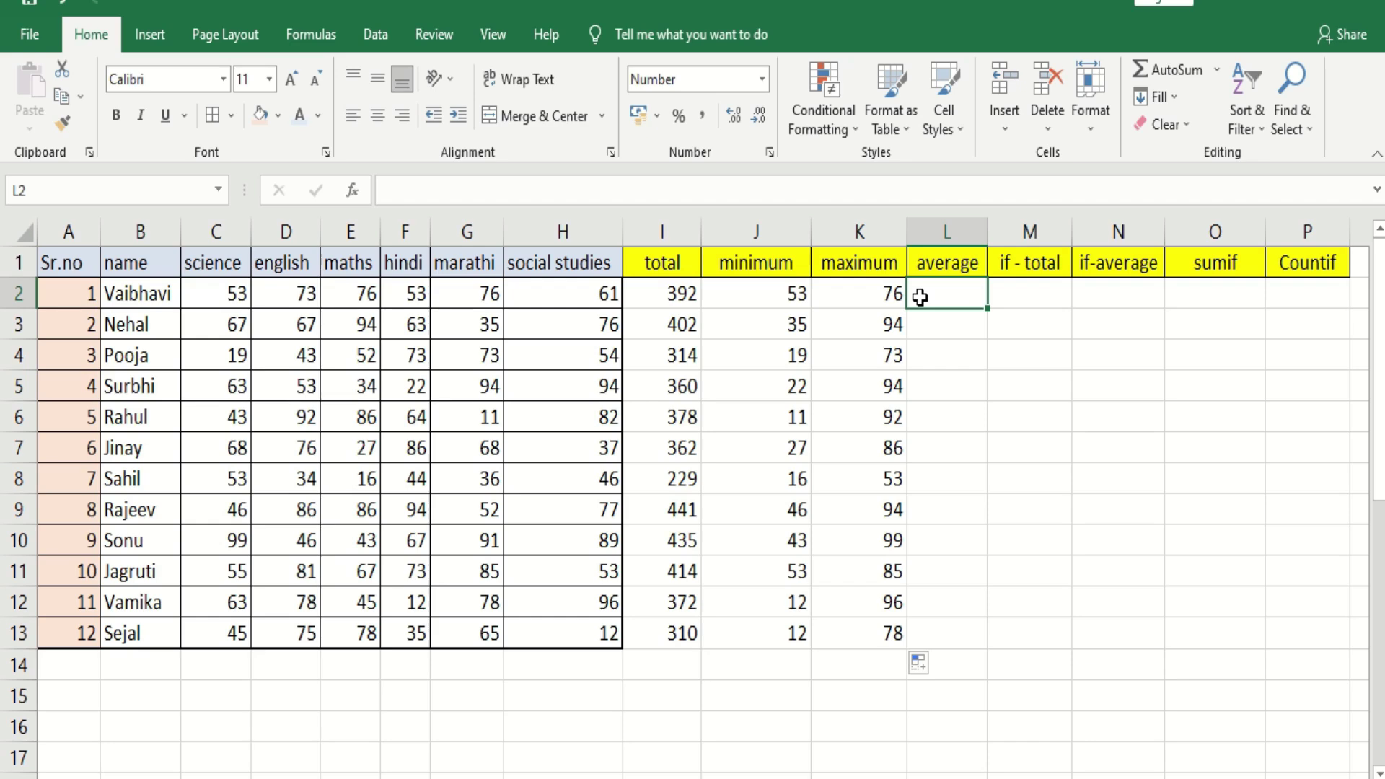
text(=AVERAGE()
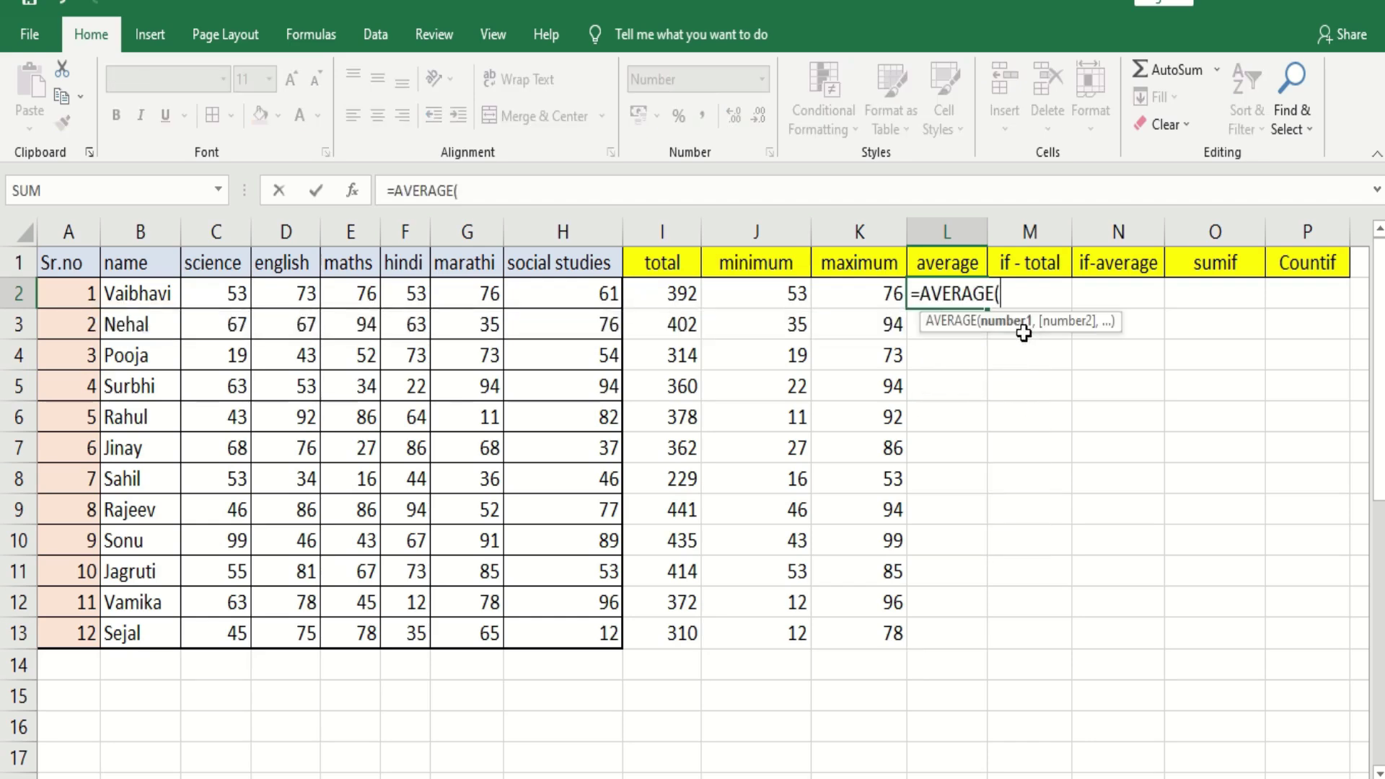
drag(205, 295, 531, 315)
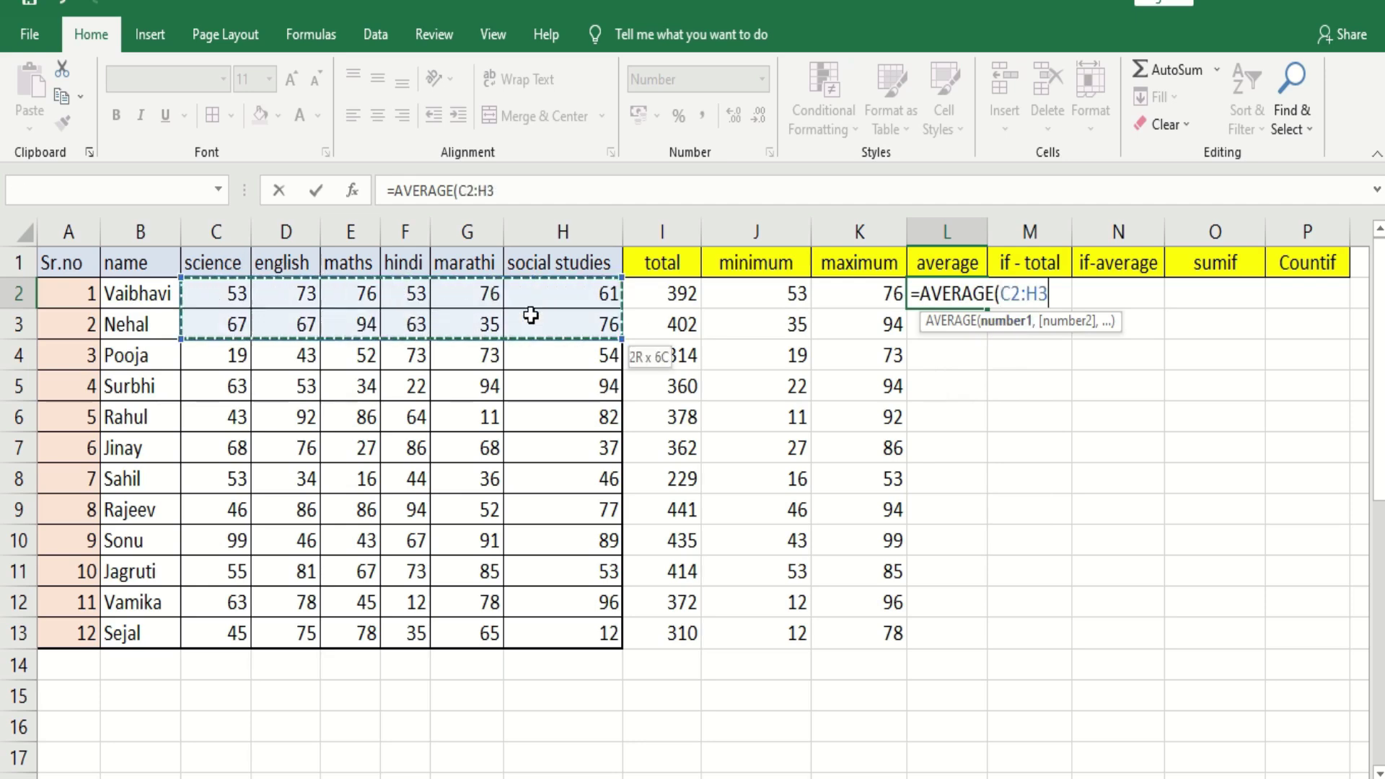
drag(222, 294, 548, 305)
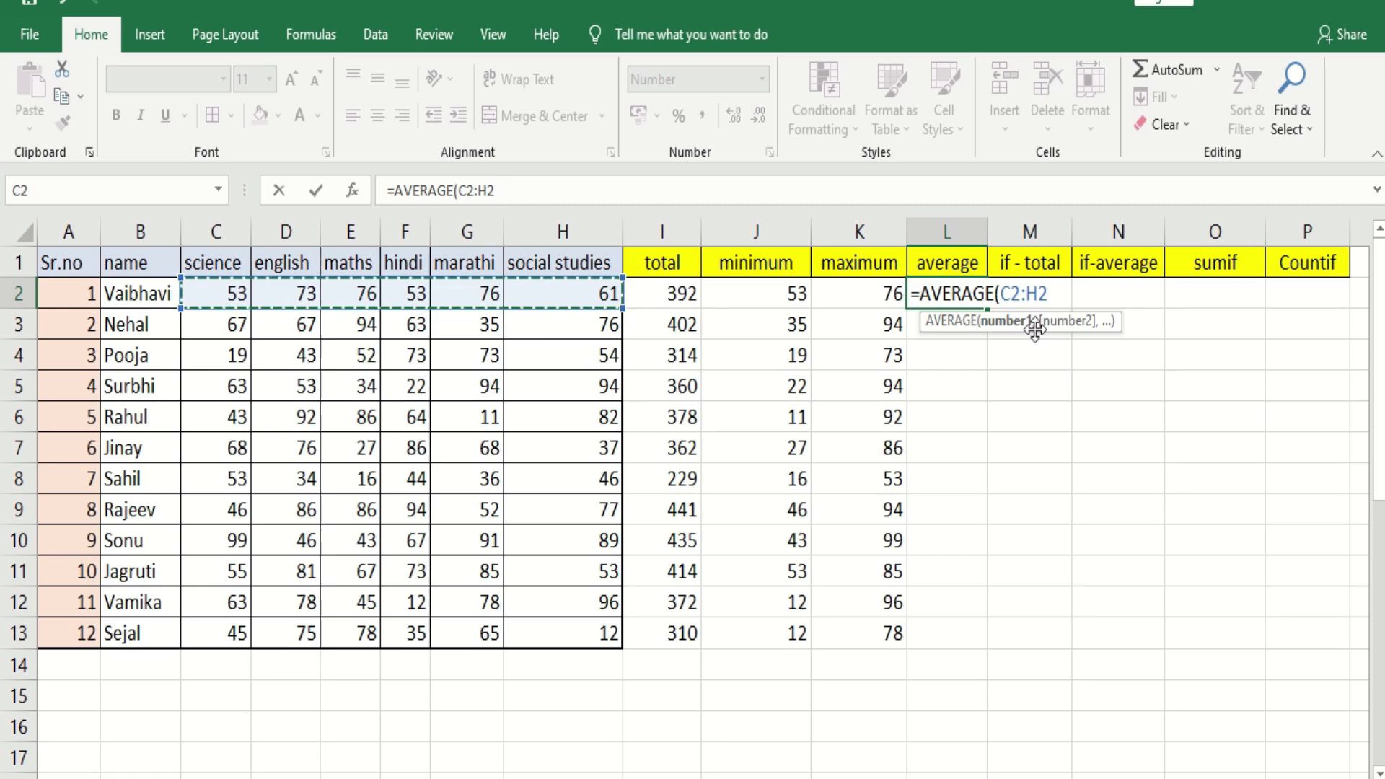
text())
key(BackSpace)
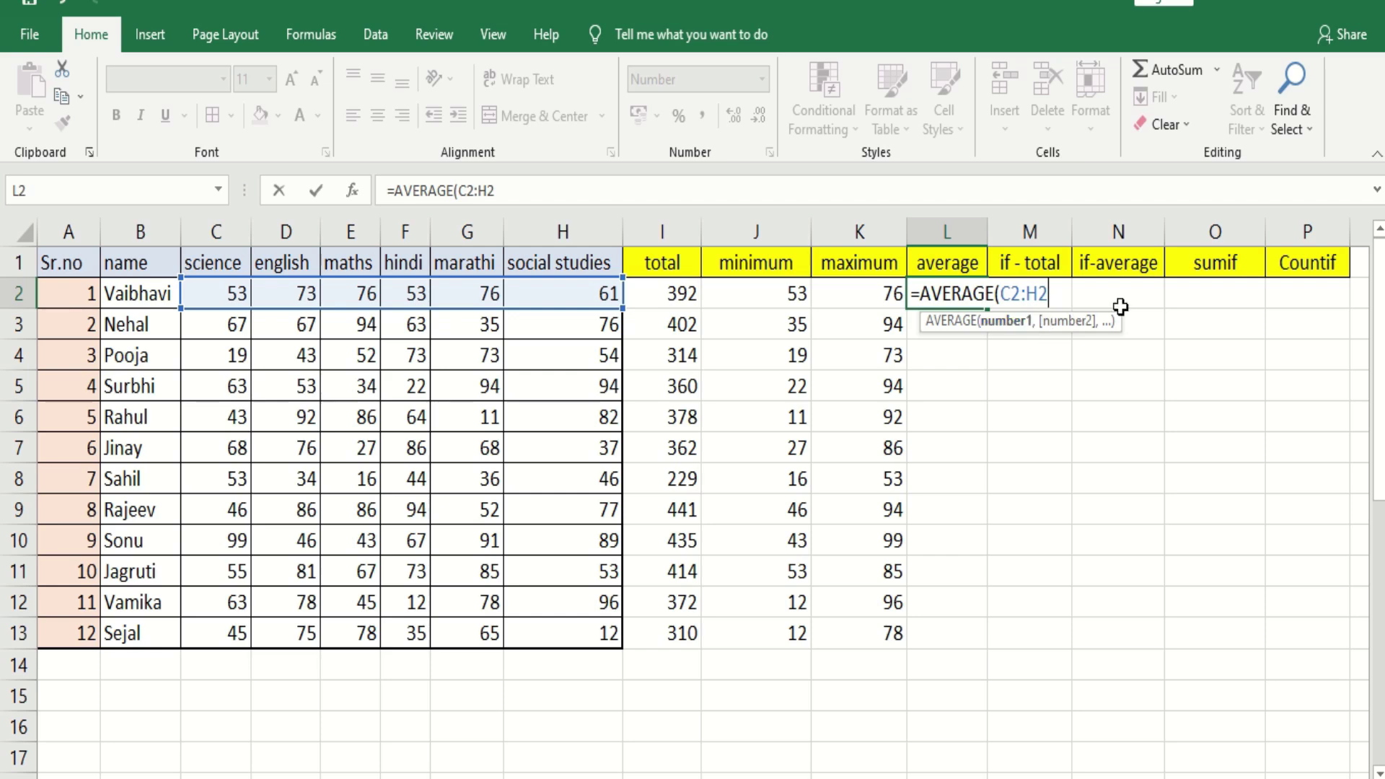
key(Return)
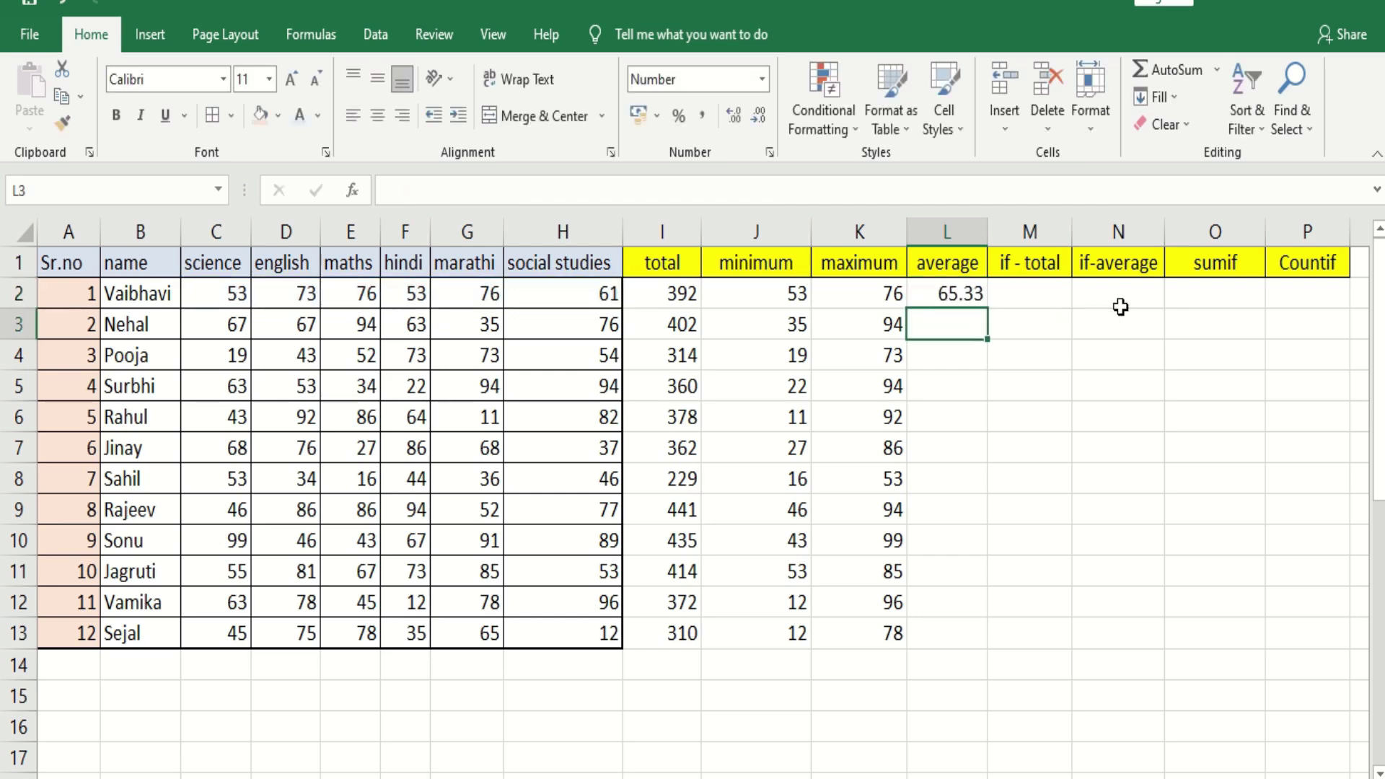
Fill the AVERAGE formula from L2 down to L13 and show the averages with one decimal place
click(959, 296)
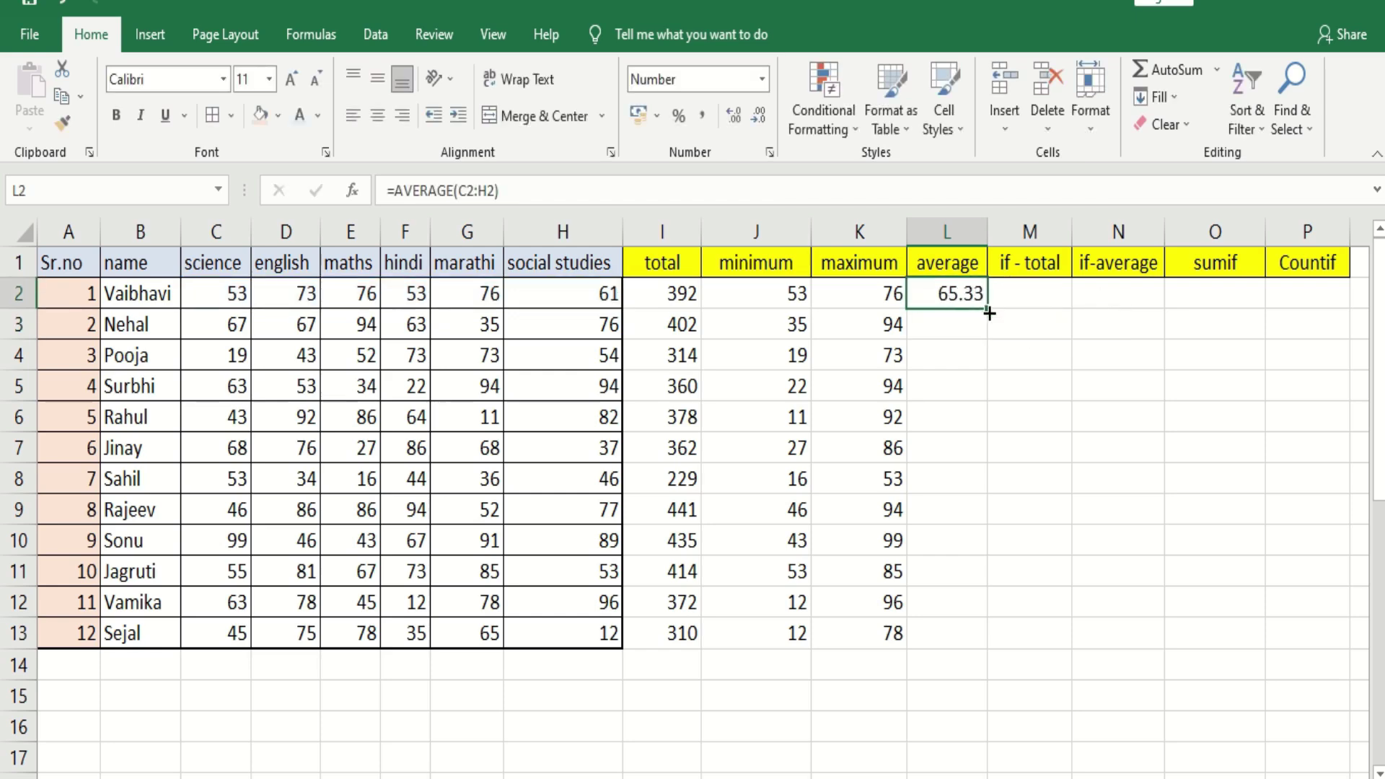
double_click(987, 309)
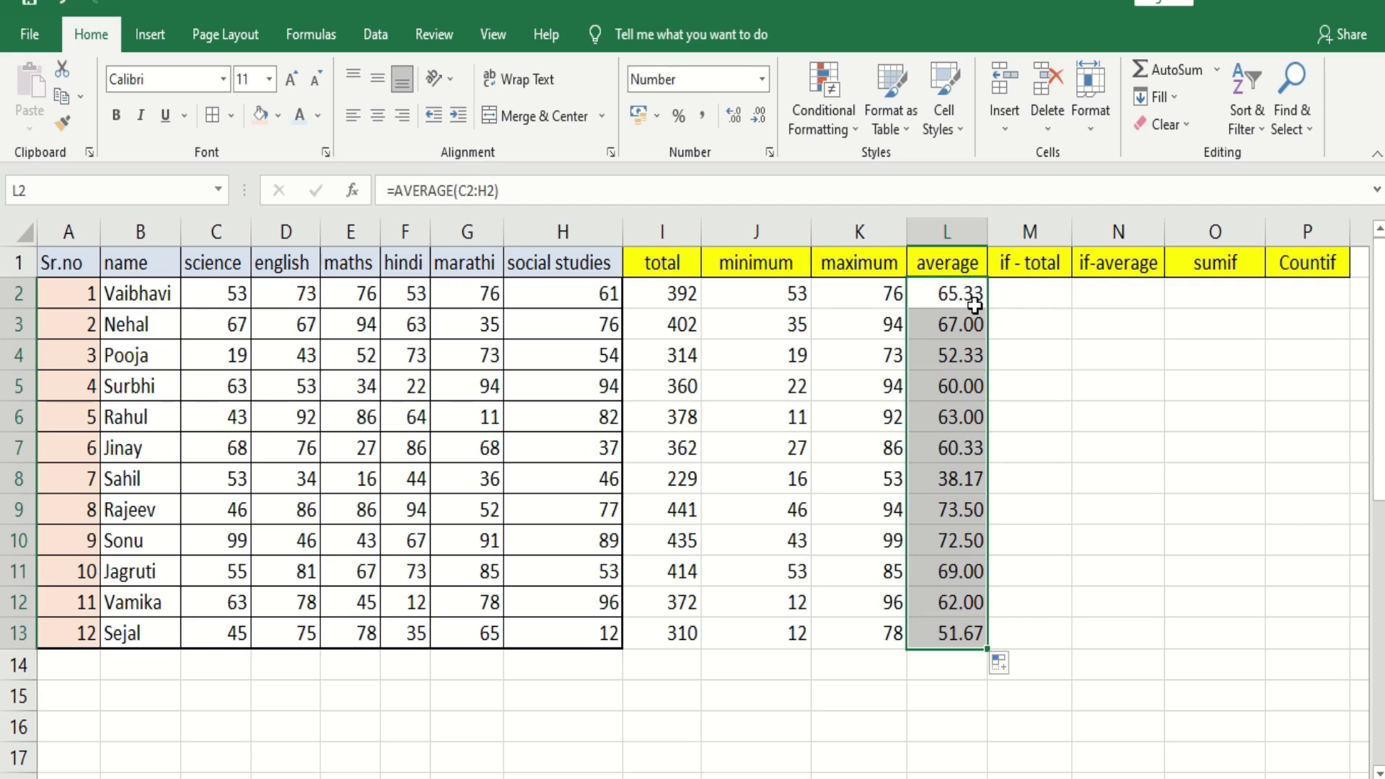
click(947, 290)
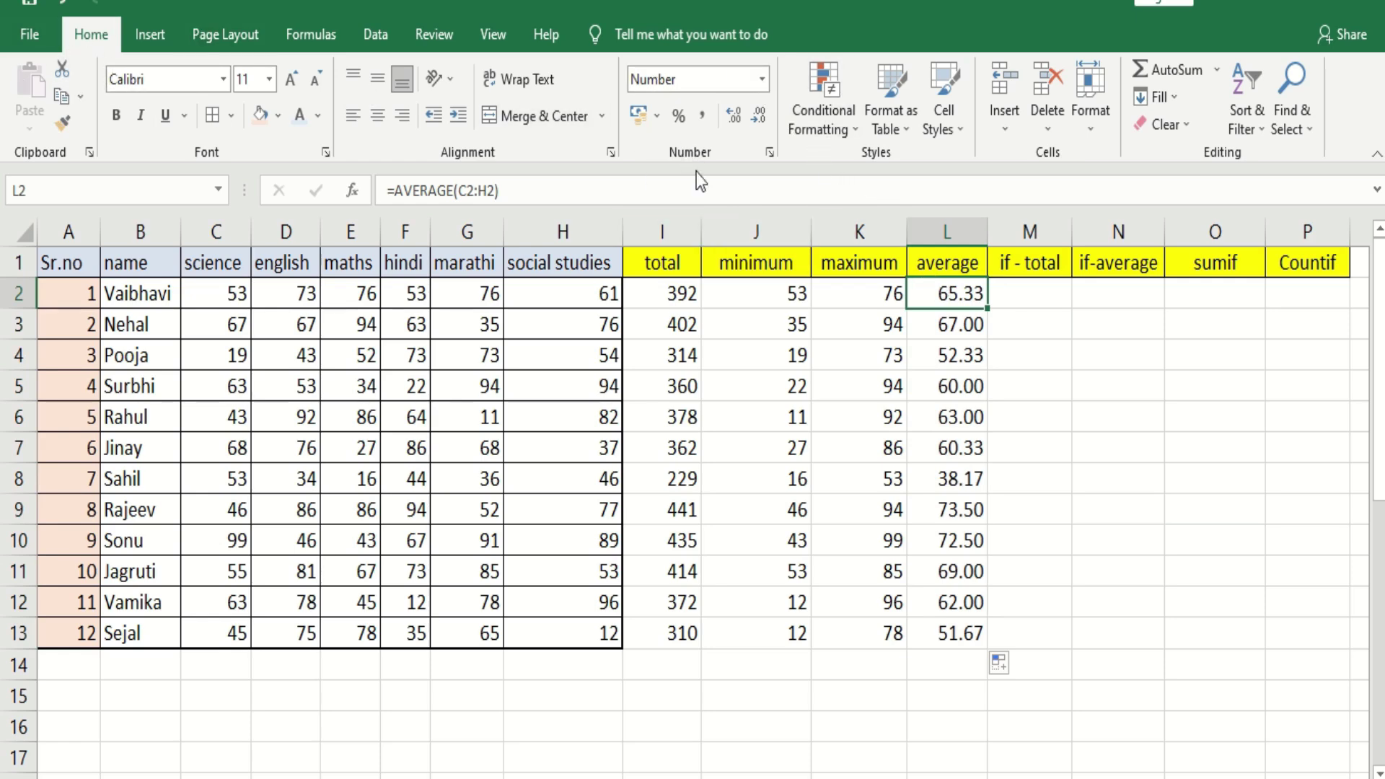
click(759, 119)
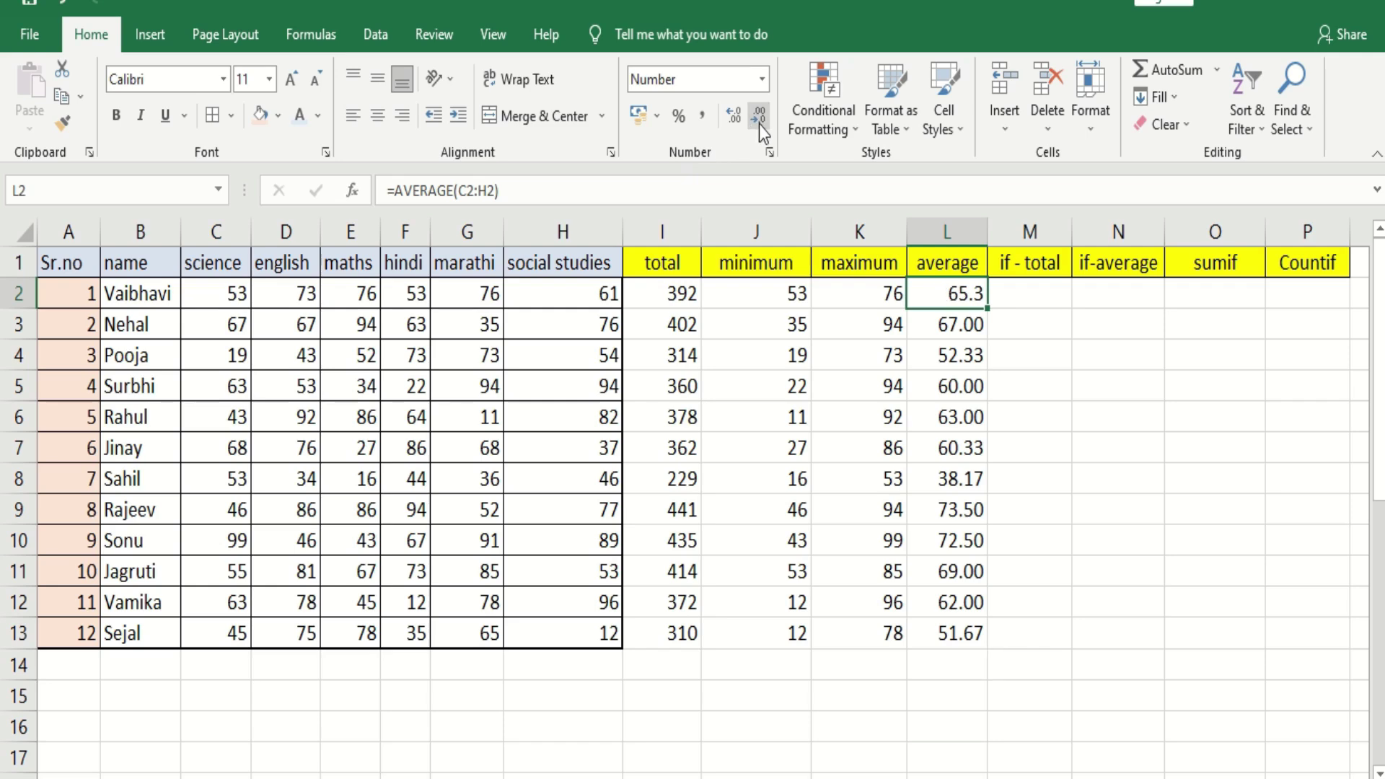
click(737, 119)
click(738, 120)
click(763, 123)
click(763, 123)
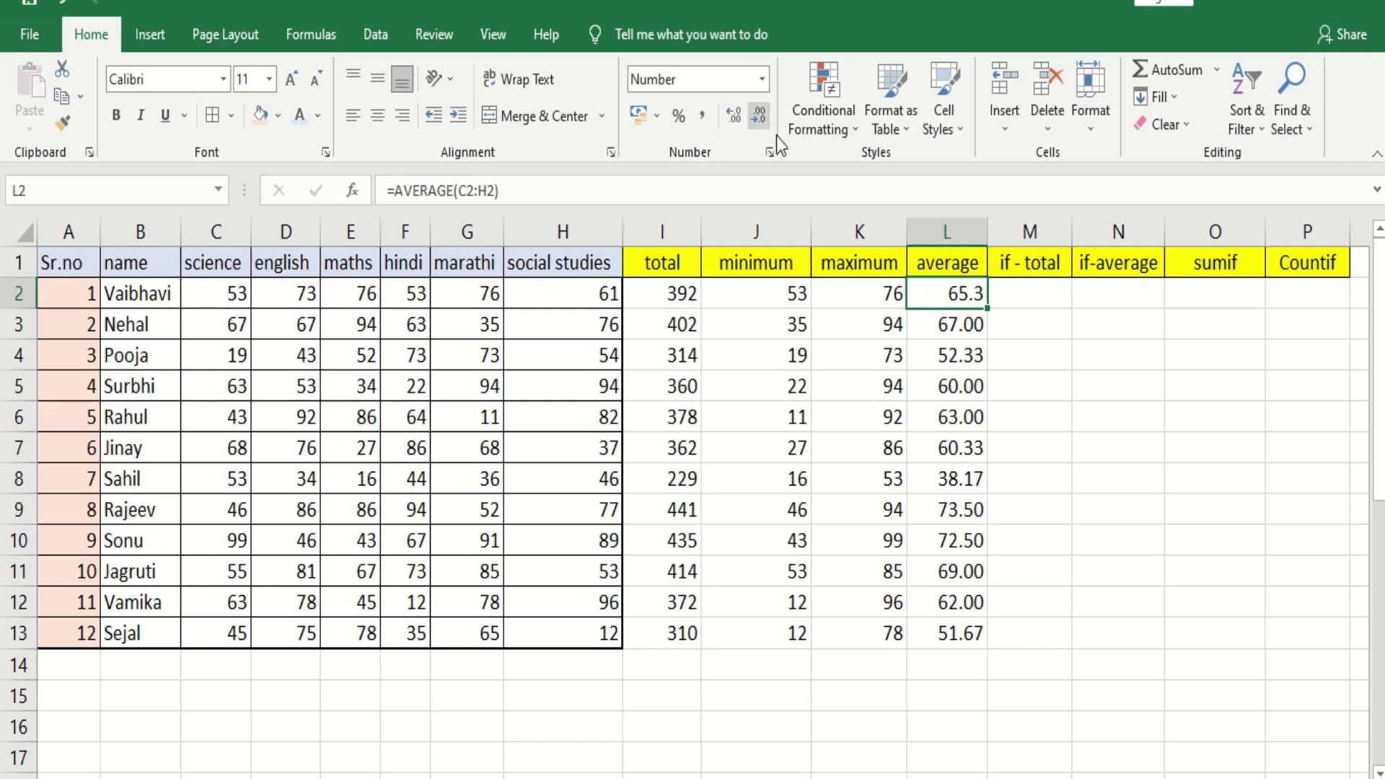
double_click(988, 310)
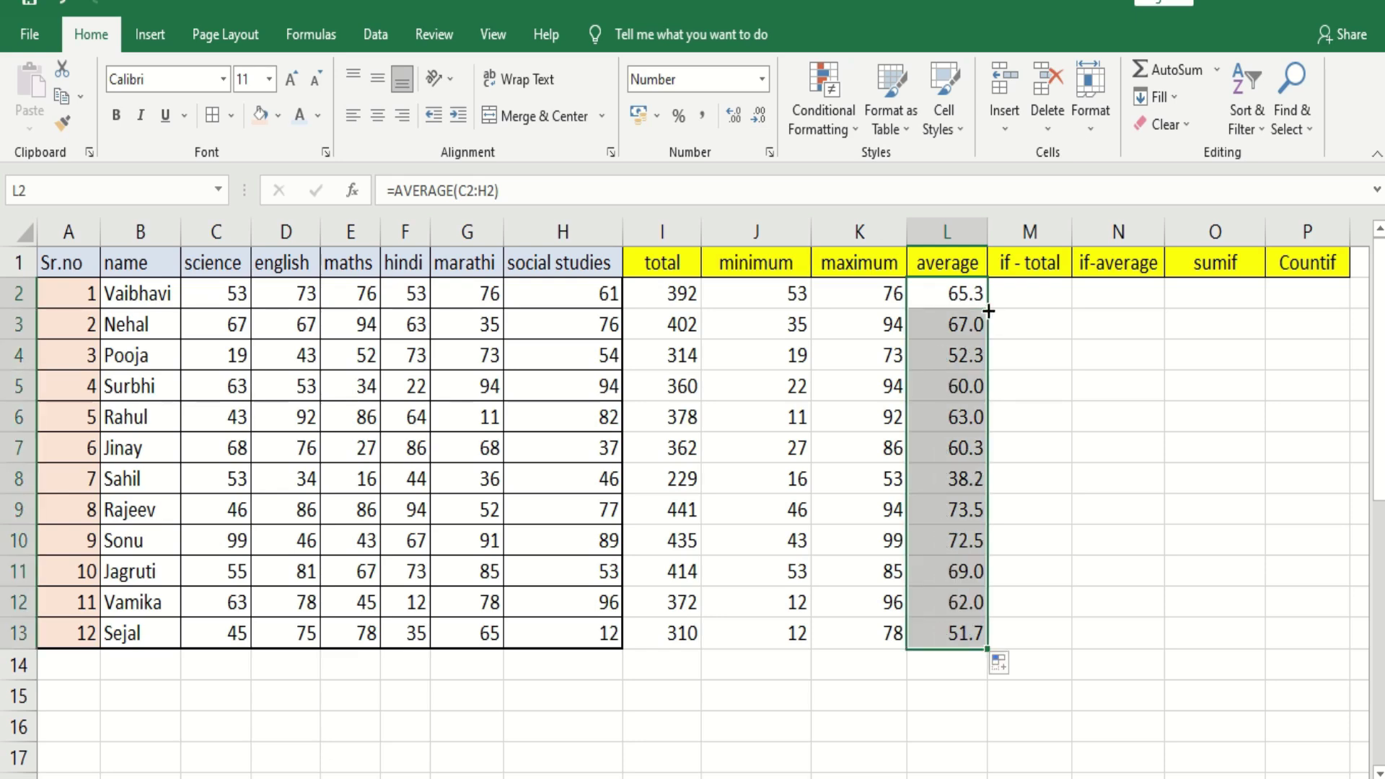
click(1051, 263)
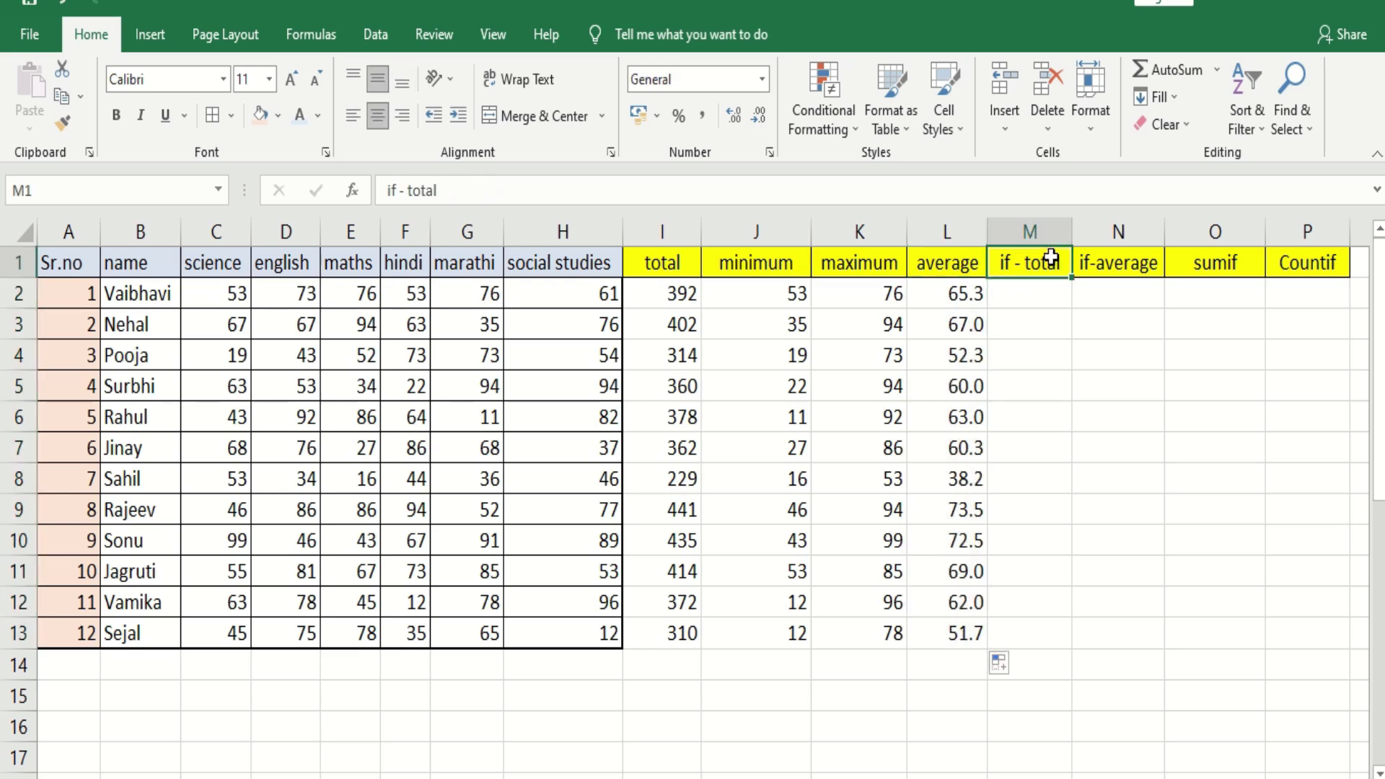
click(1138, 254)
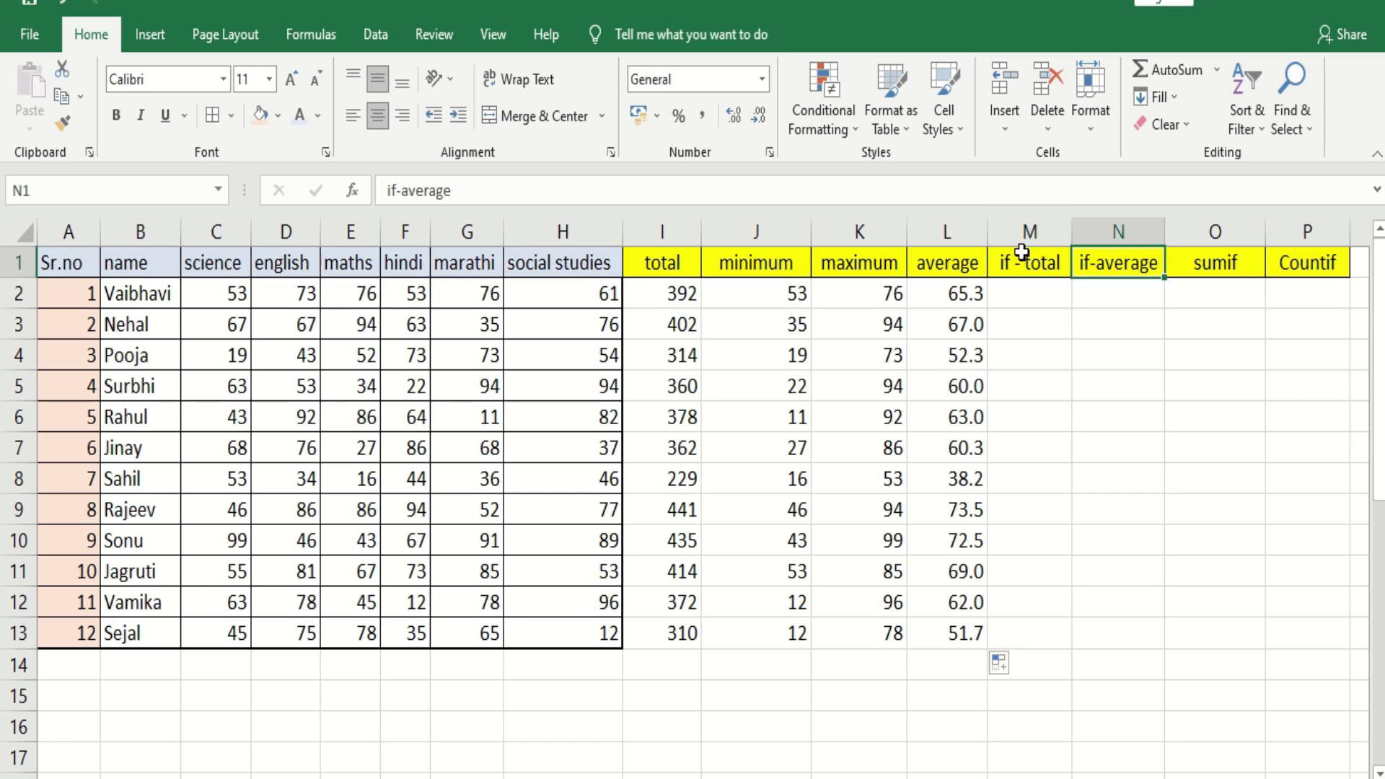
click(1045, 230)
click(1091, 224)
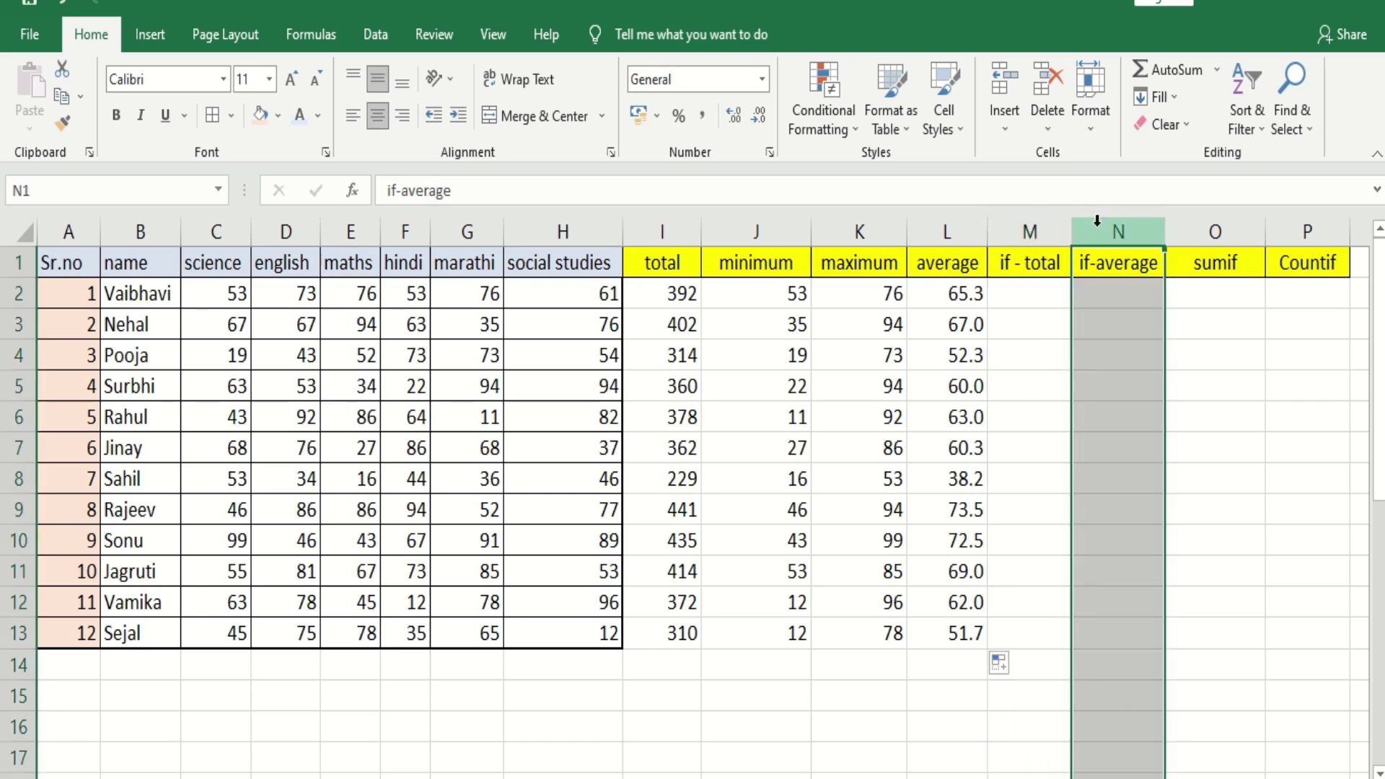
click(1024, 223)
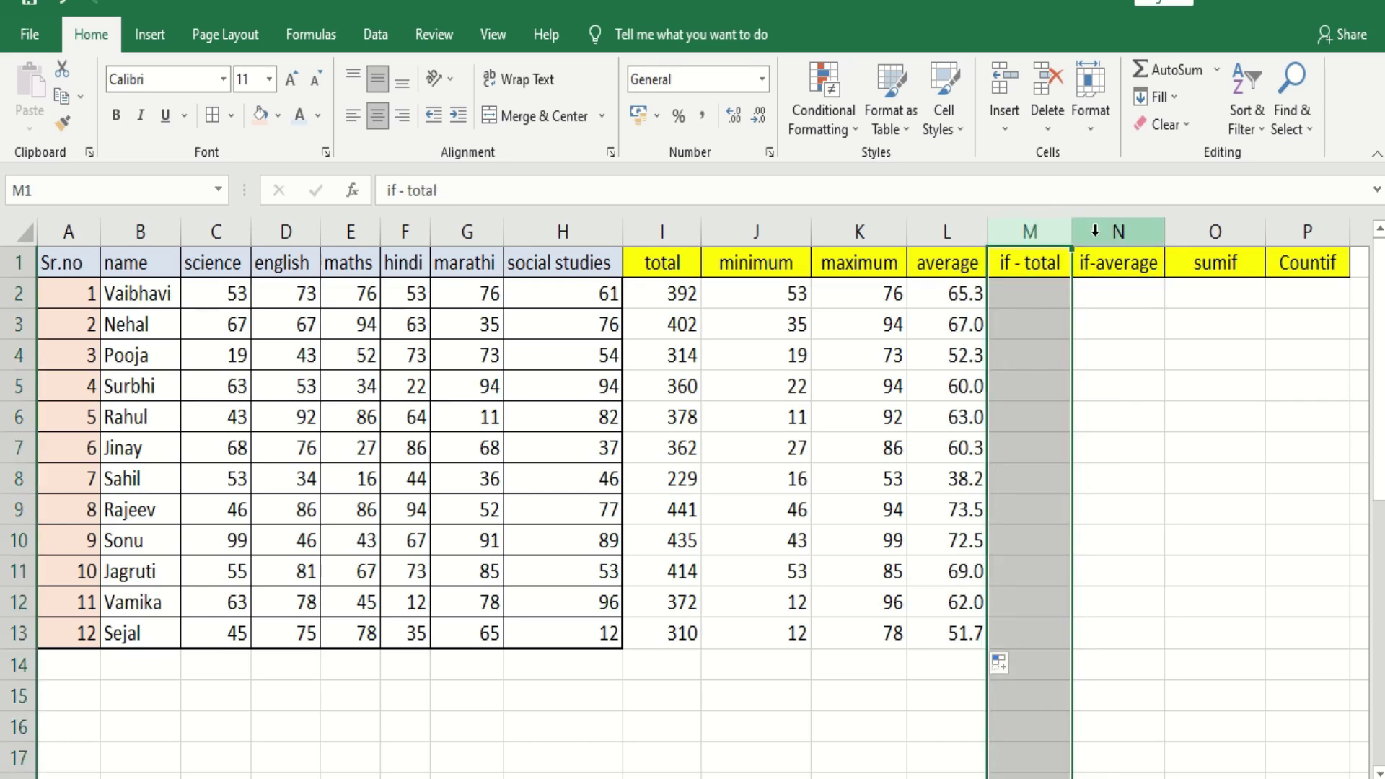
click(1019, 296)
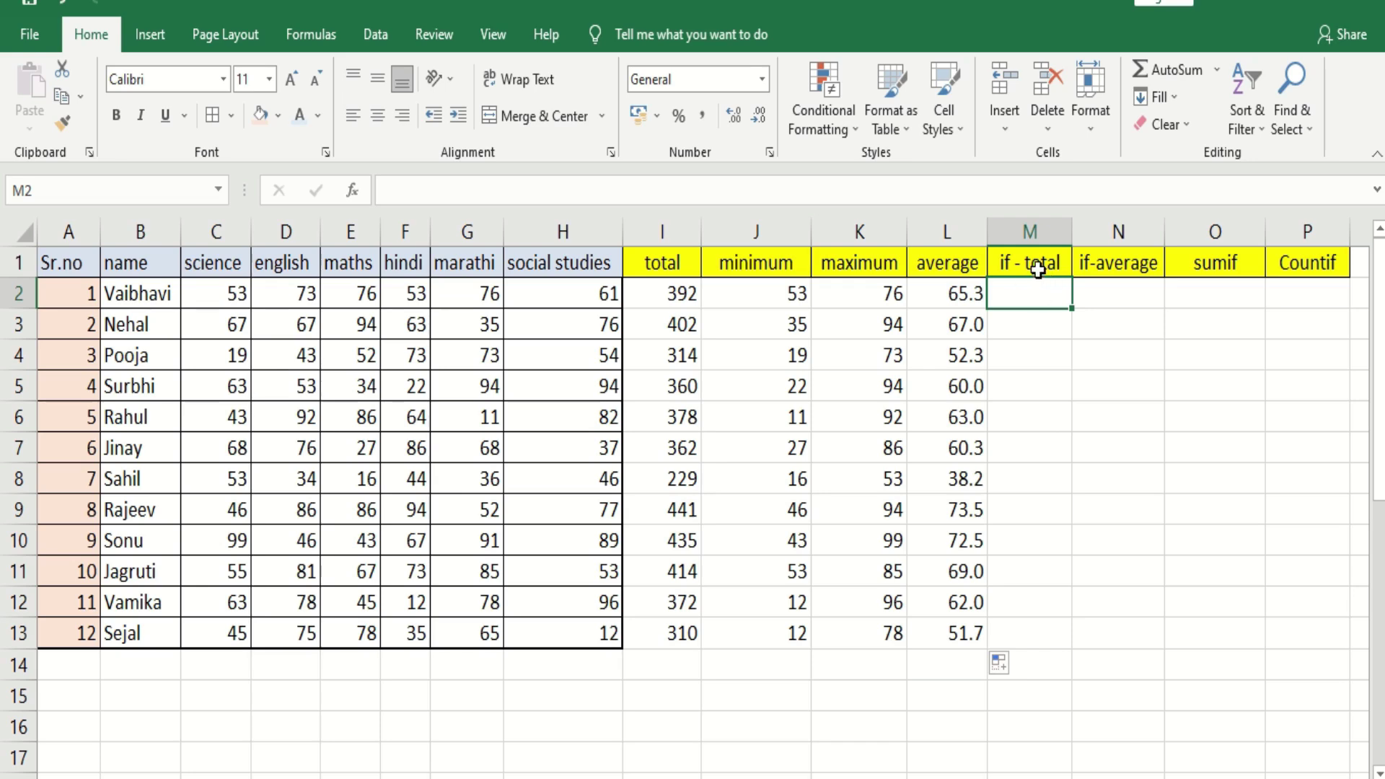
click(1037, 270)
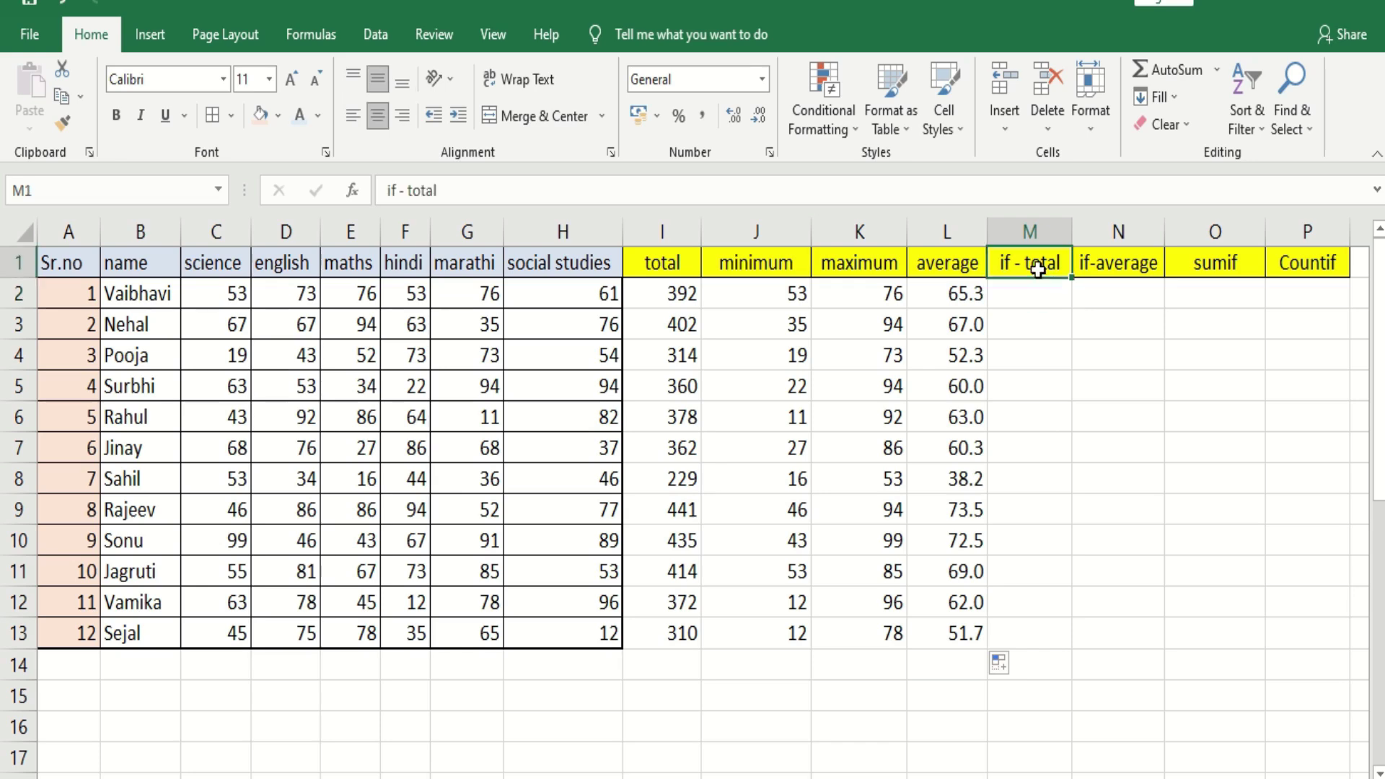
click(1009, 293)
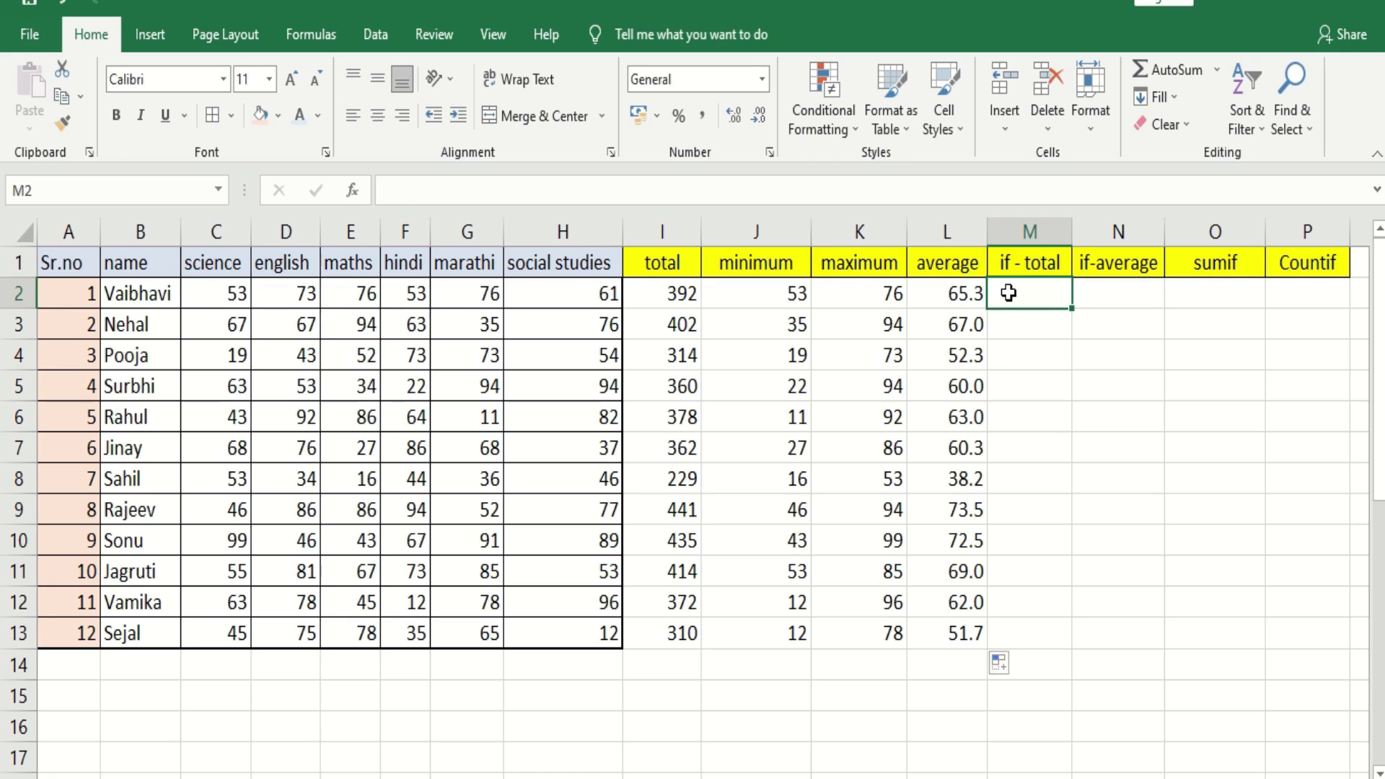
click(1115, 267)
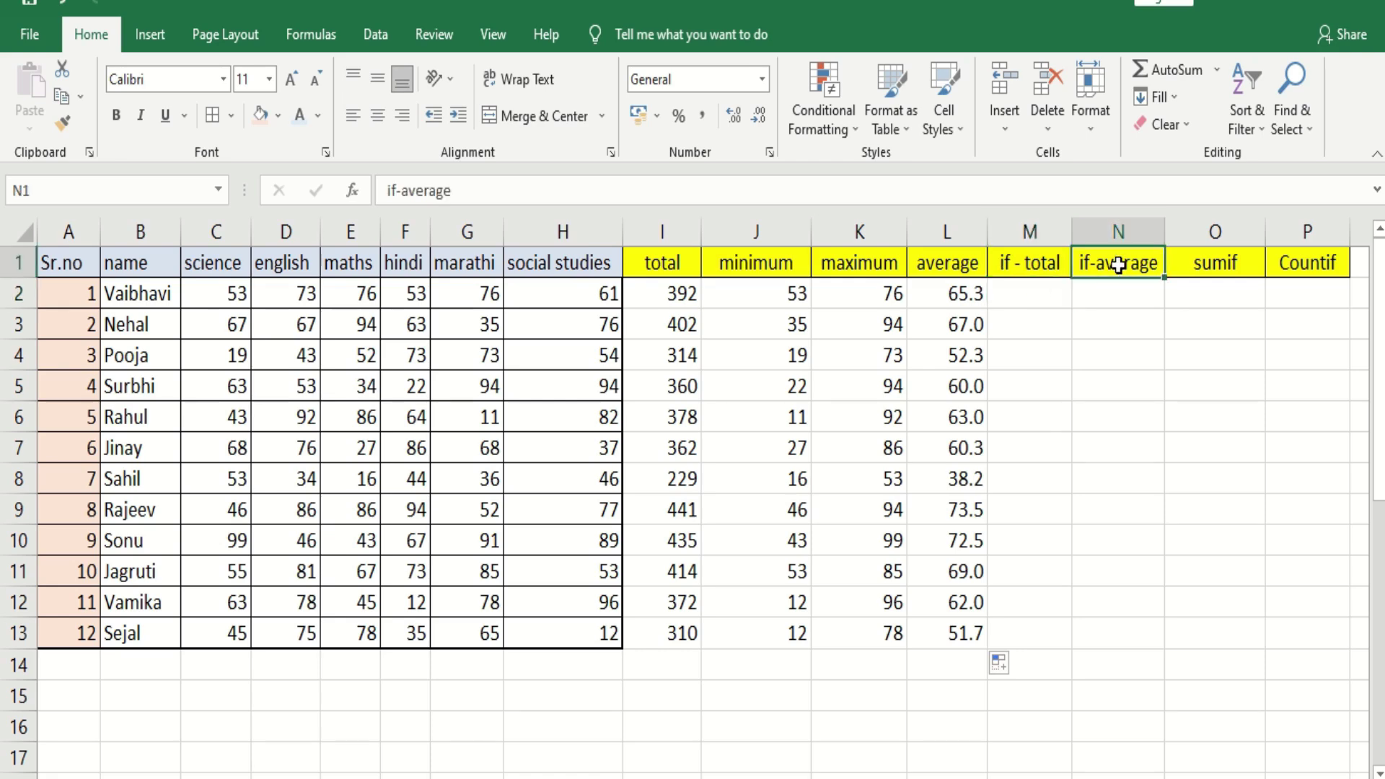
click(1088, 291)
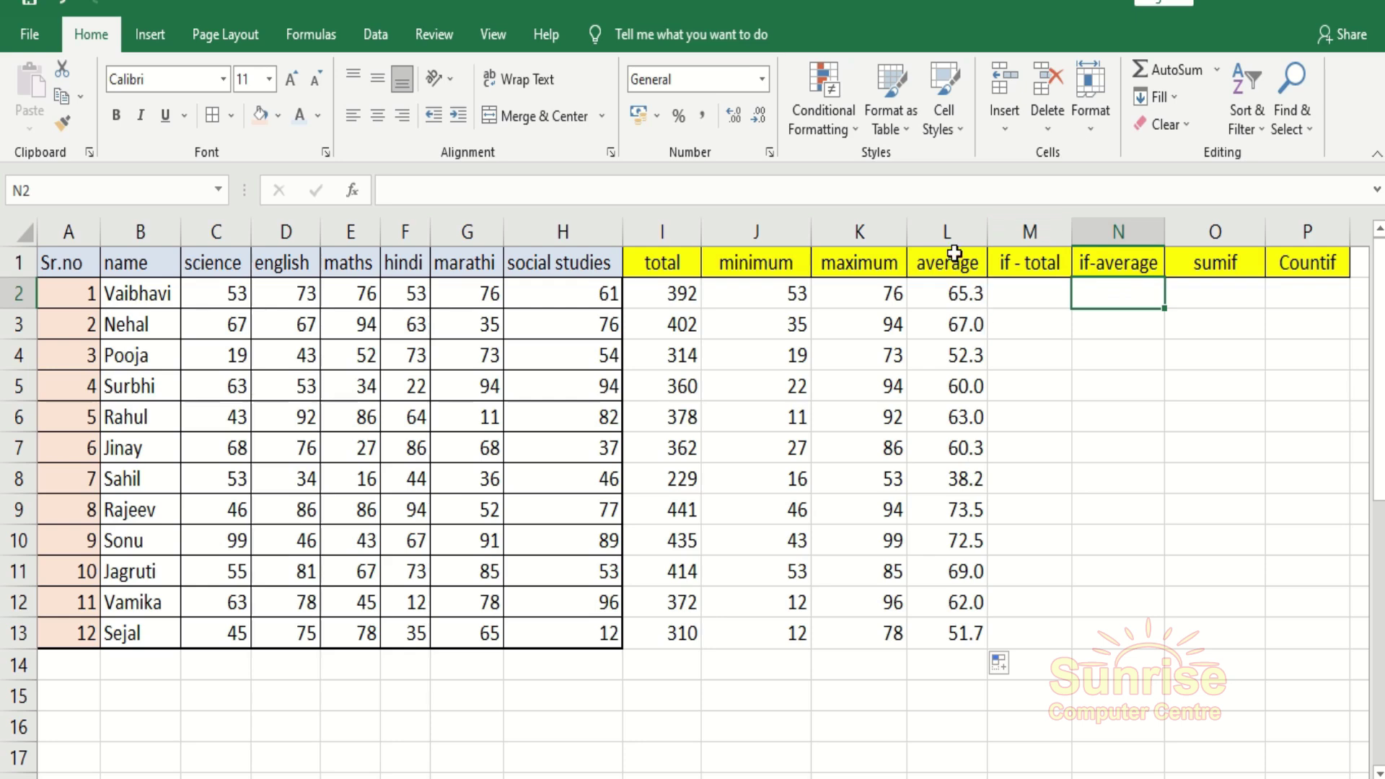
Mark the first student's total in M2 with =IF(I2>350,"Pass","Fail") and fill the formula down to M13
click(1013, 266)
click(1013, 291)
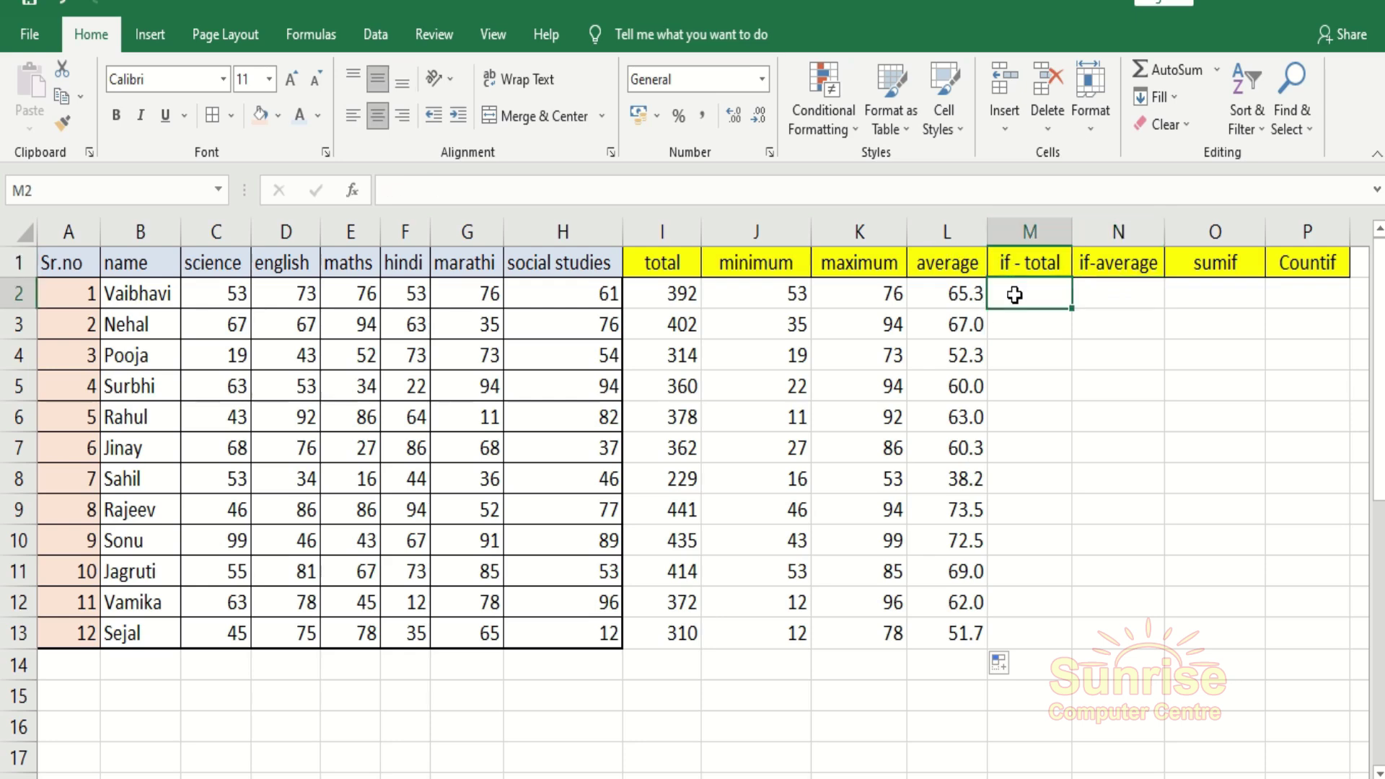
text(=IF()
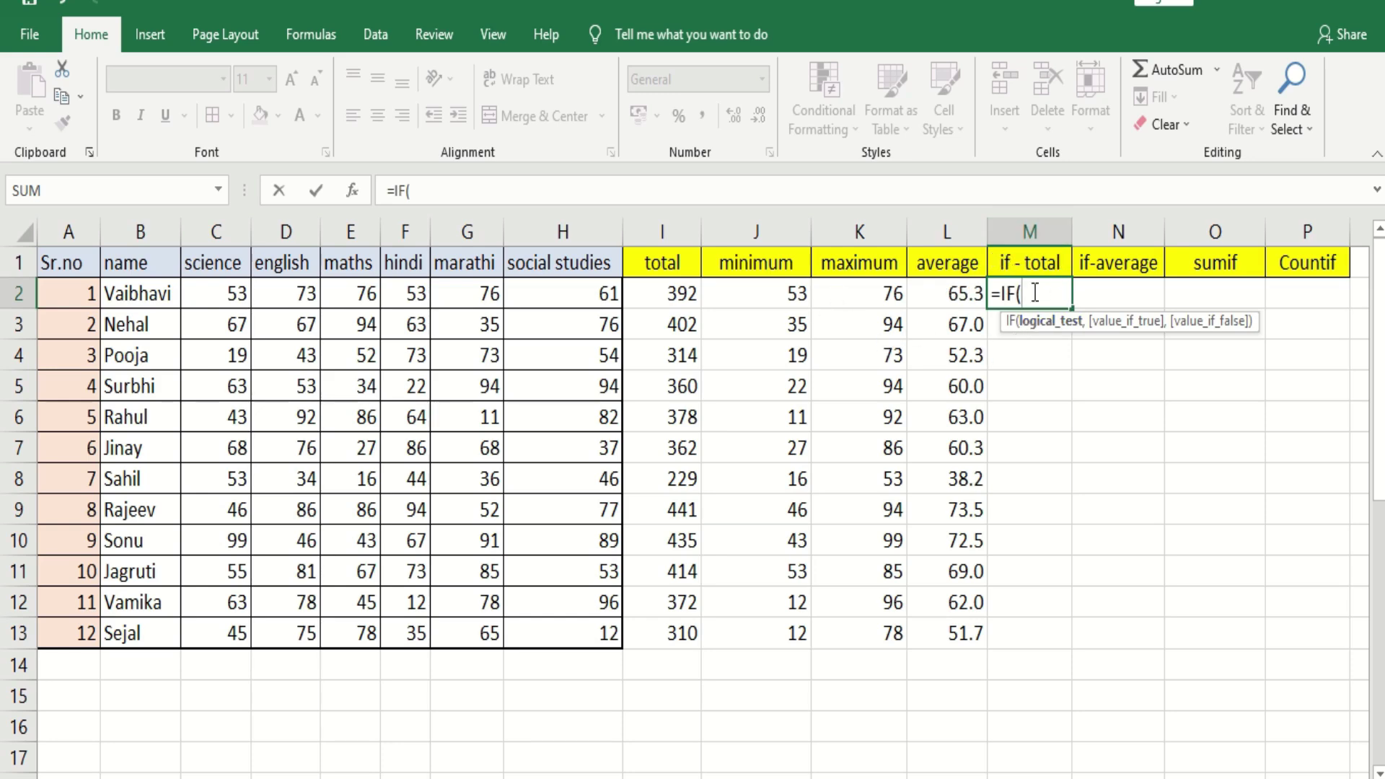
click(666, 293)
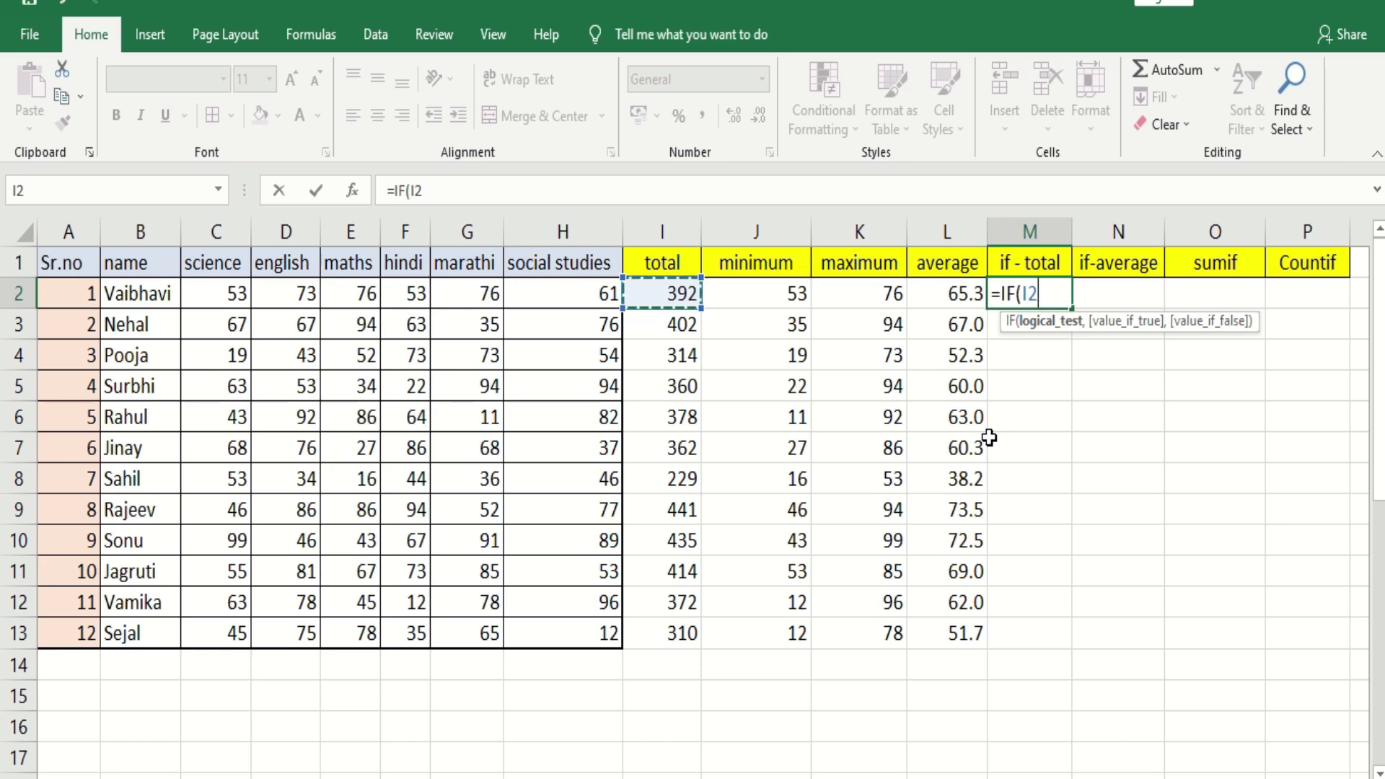
text(>350)
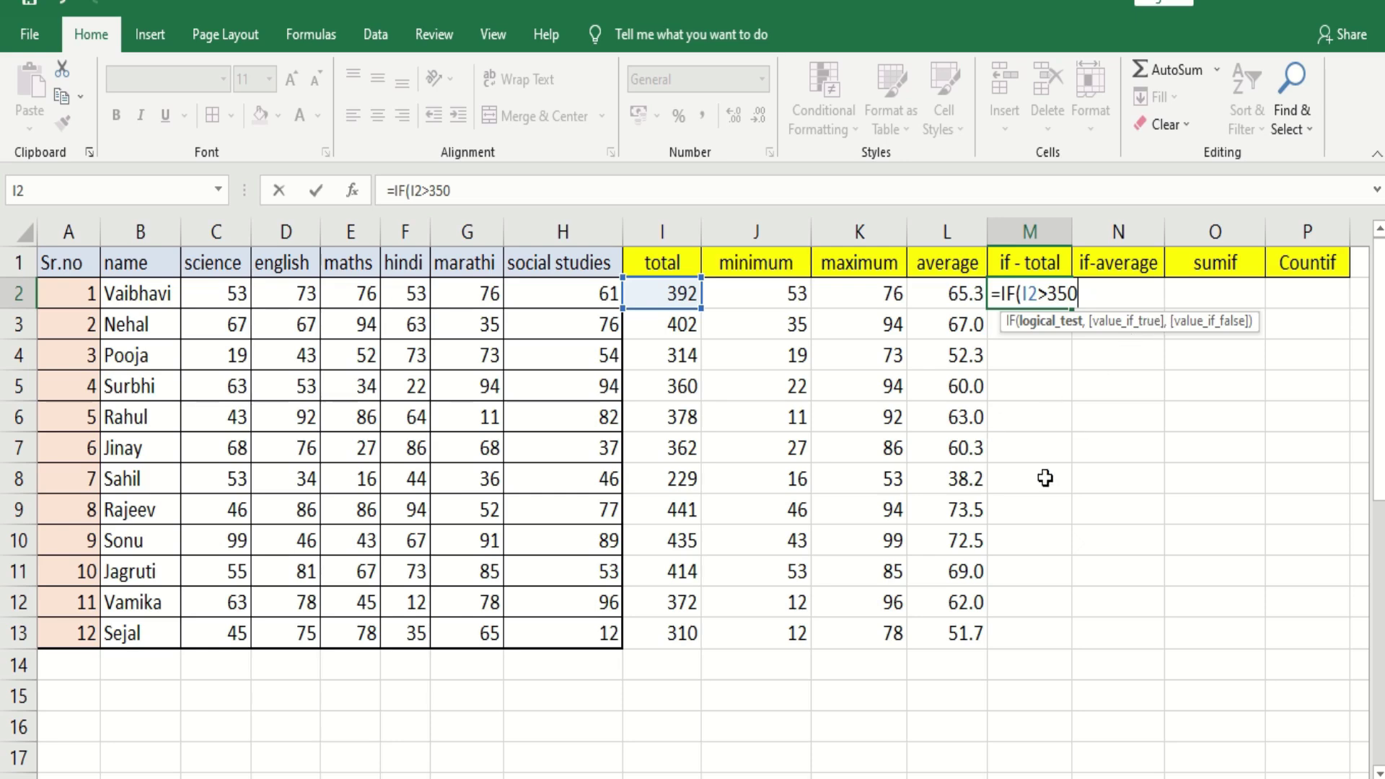
text(,)
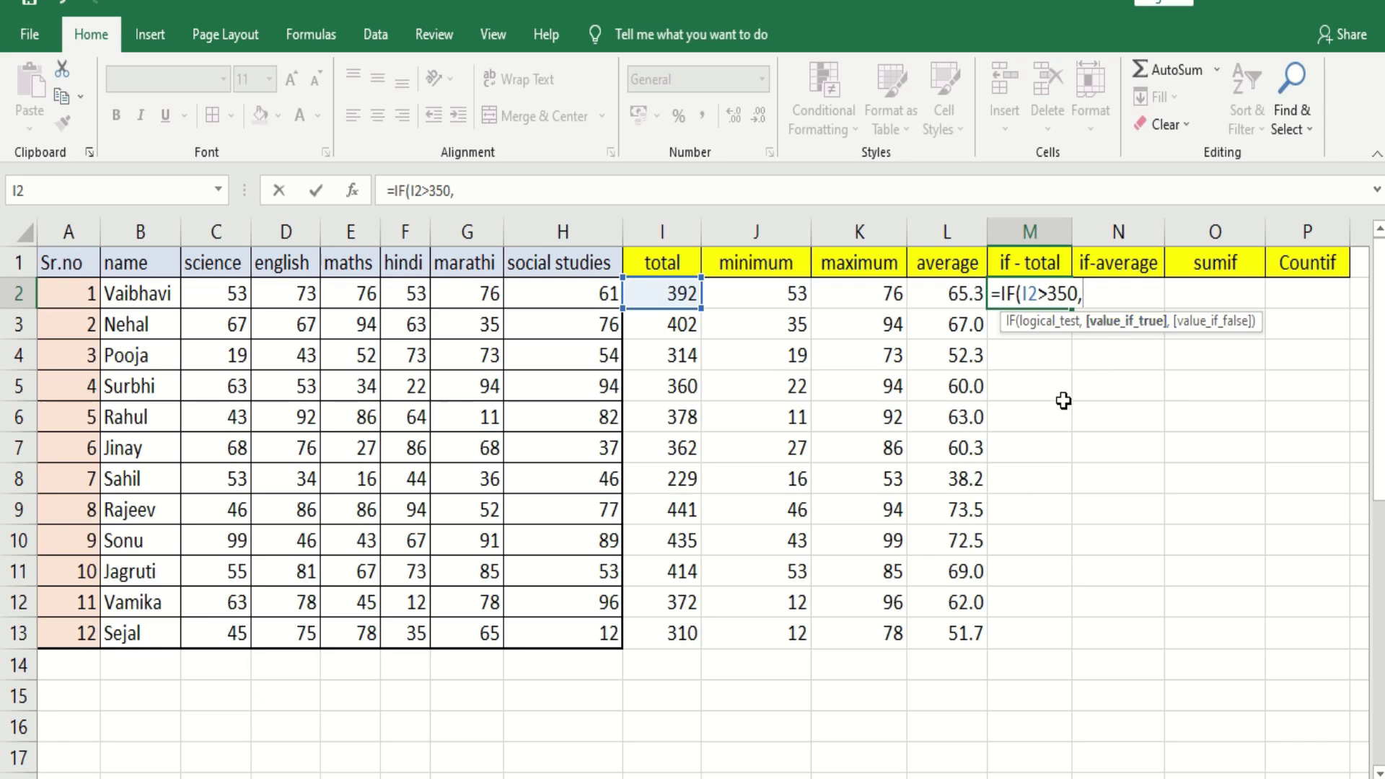
text("Pass",)
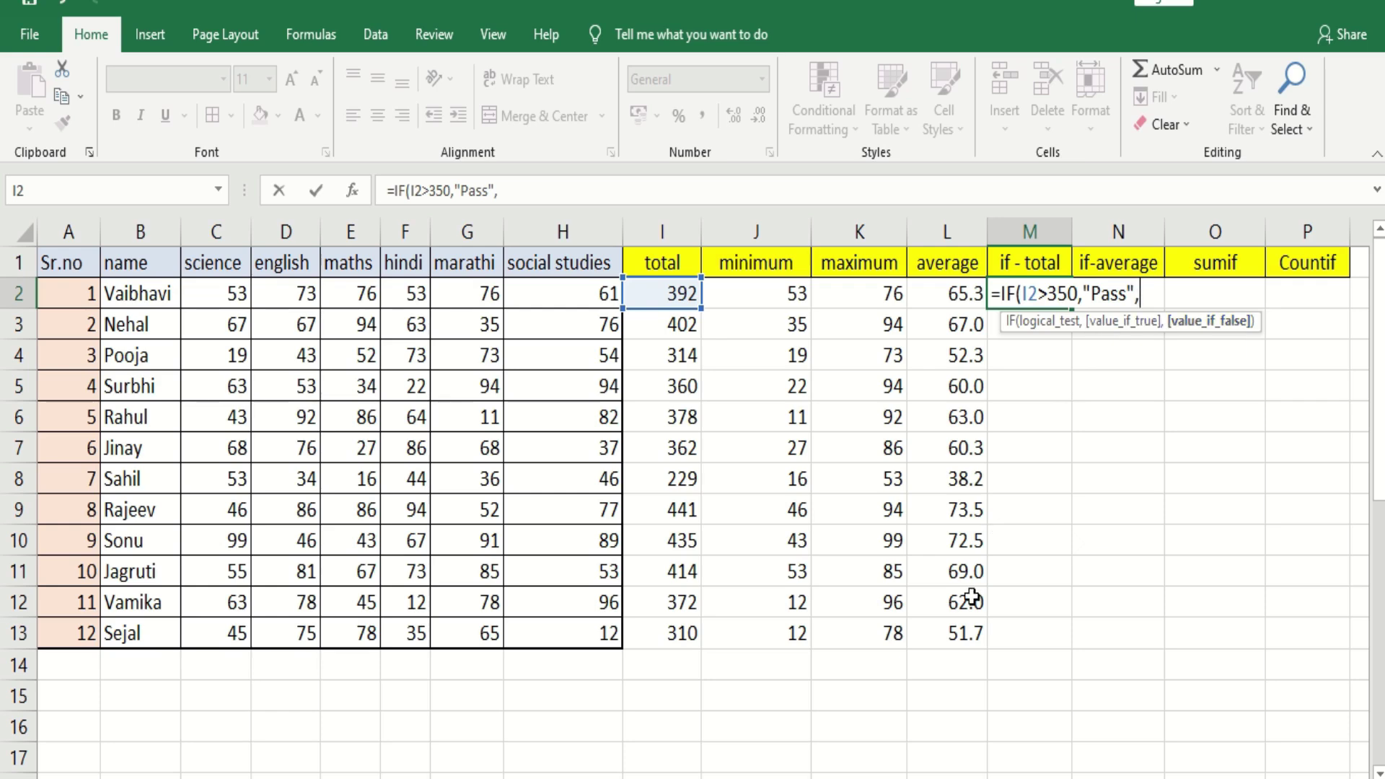
text("Fail"))
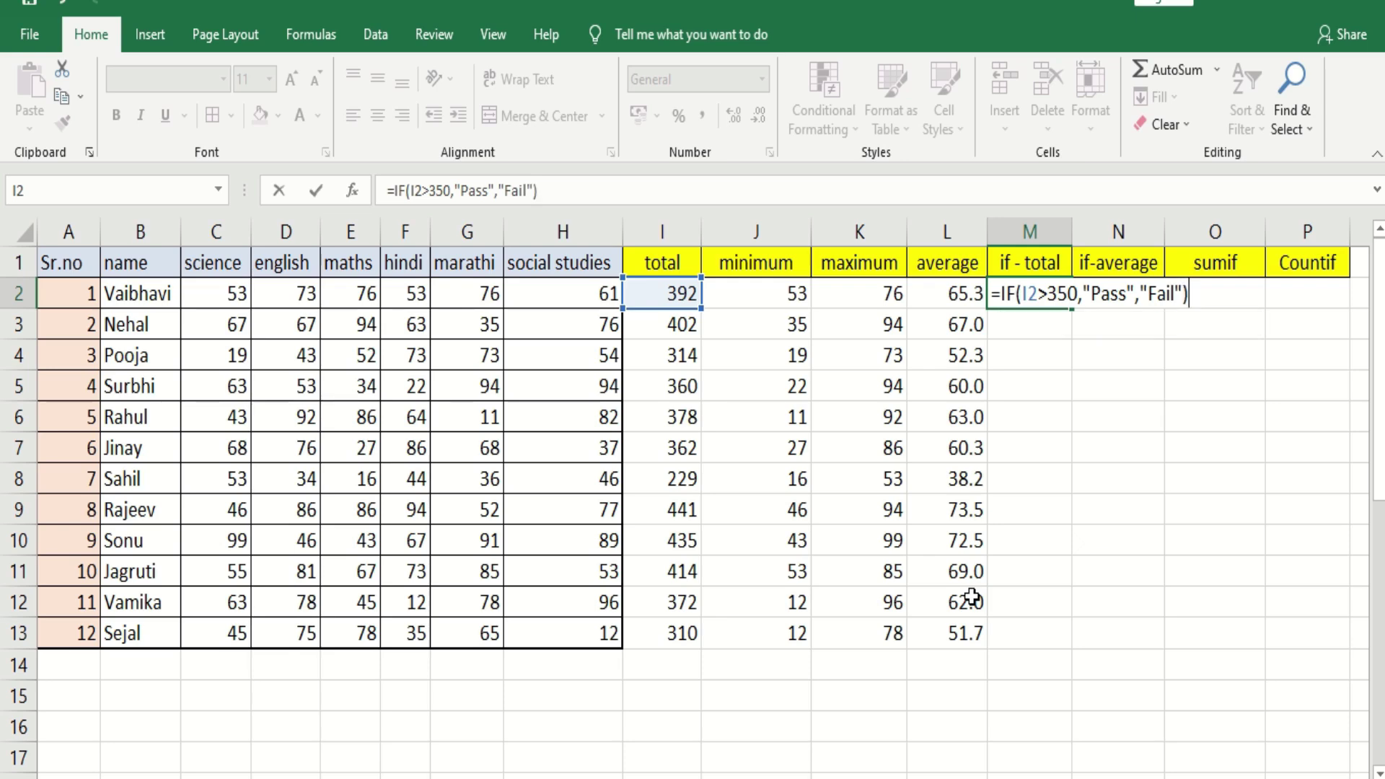
key(Return)
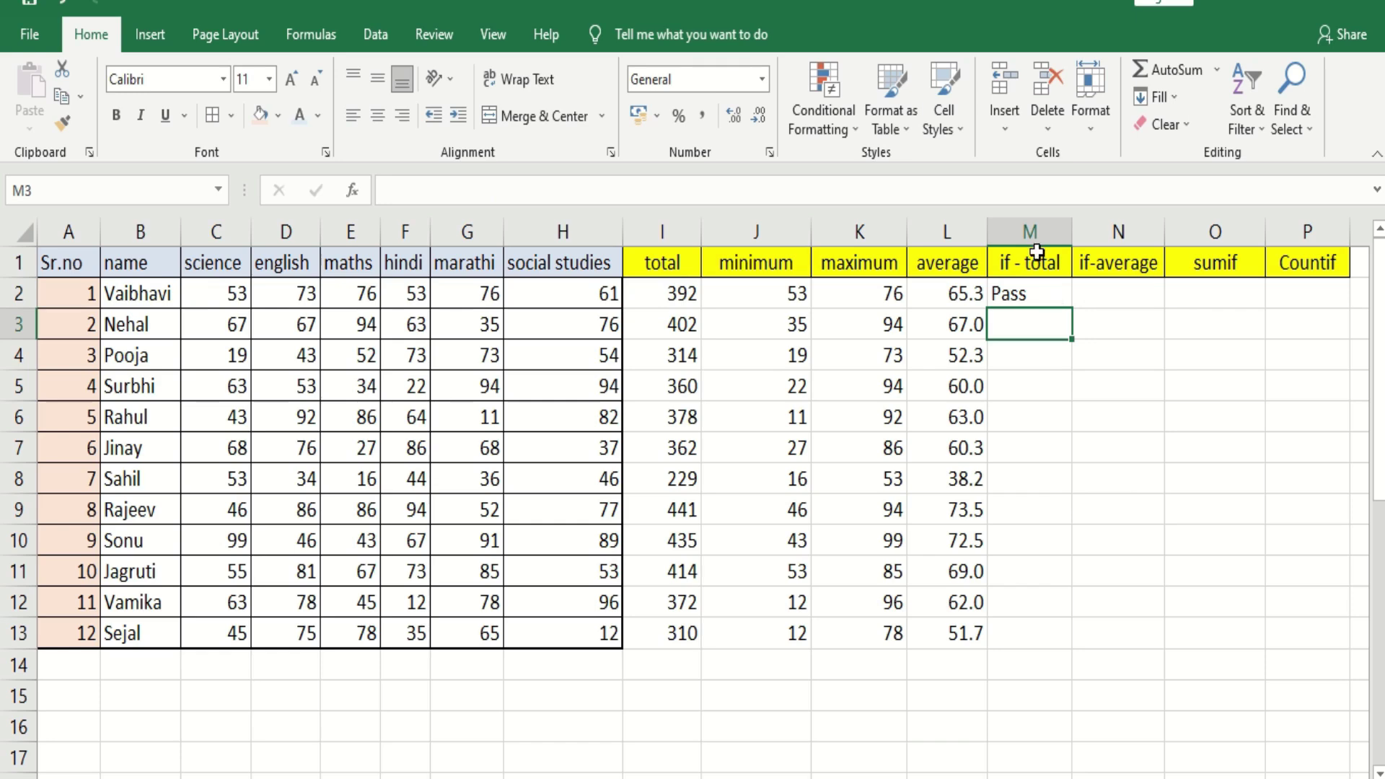
click(1036, 285)
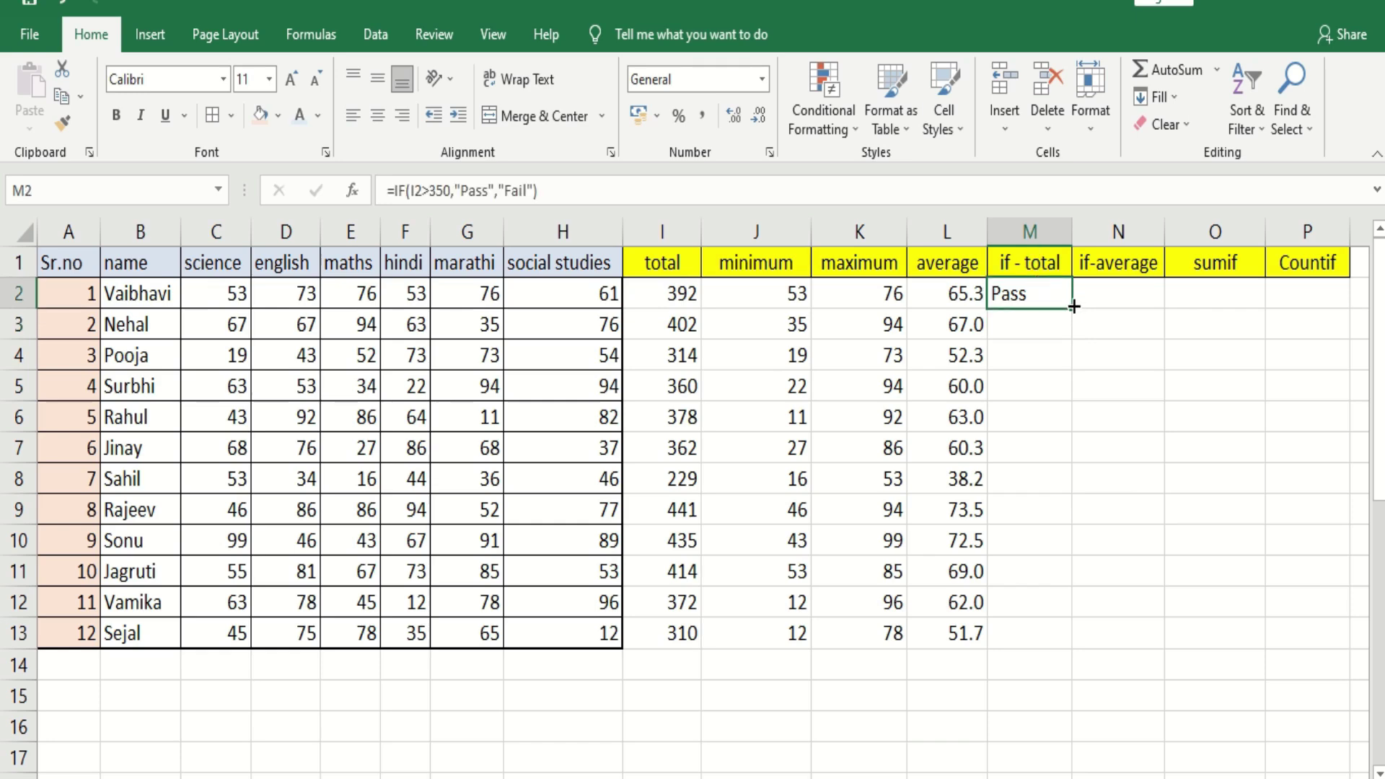
double_click(1074, 307)
Grade the first student's average in N2 with =IF(L2>=60,"A+","C") and fill the formula down to N13
click(1125, 283)
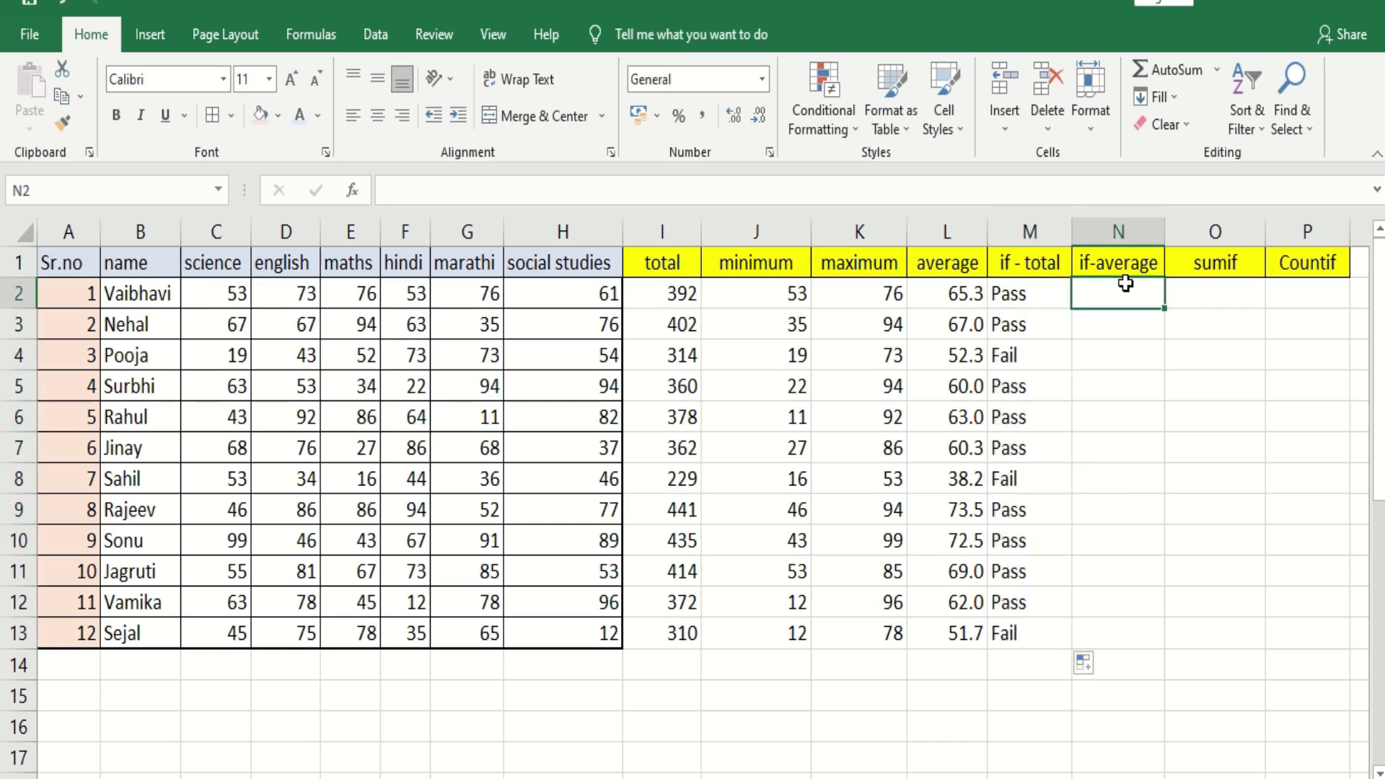
text(=)
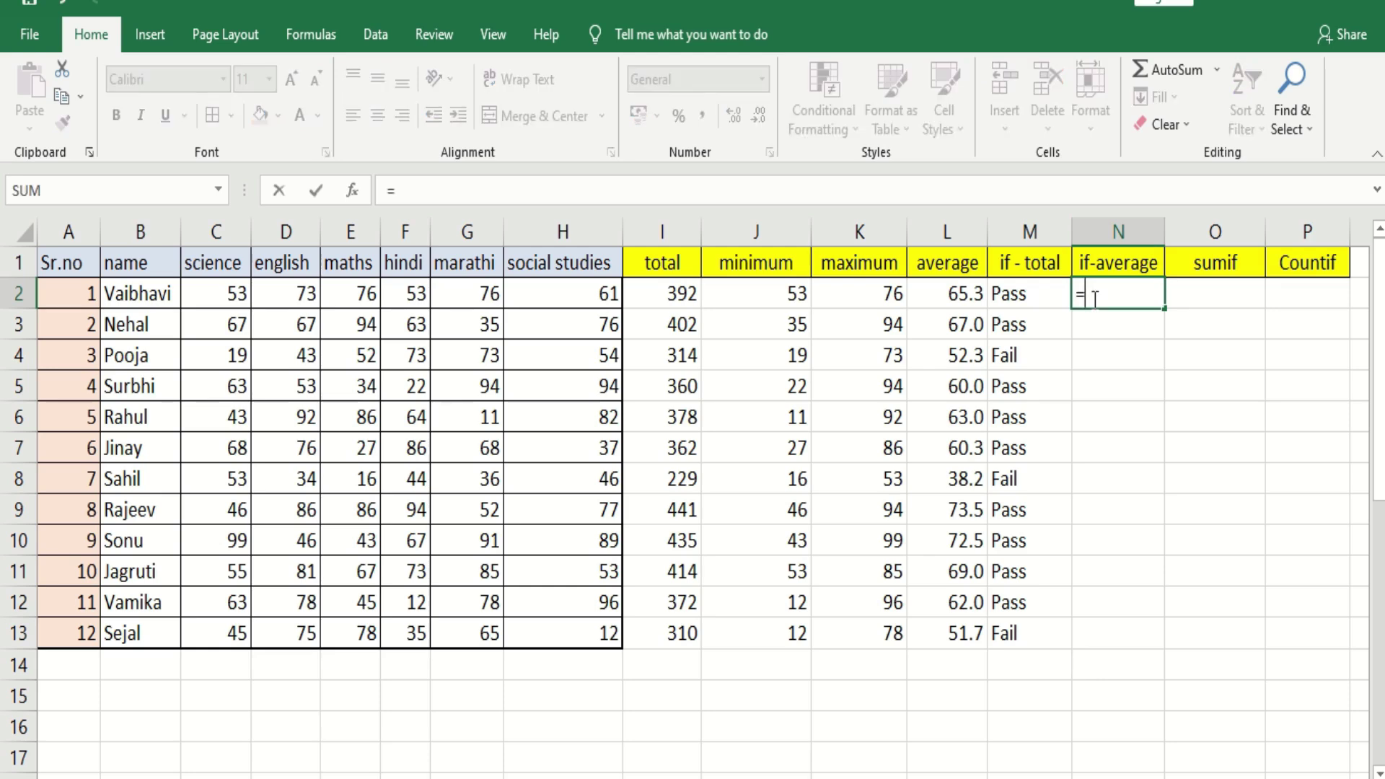
text(if)
double_click(1129, 323)
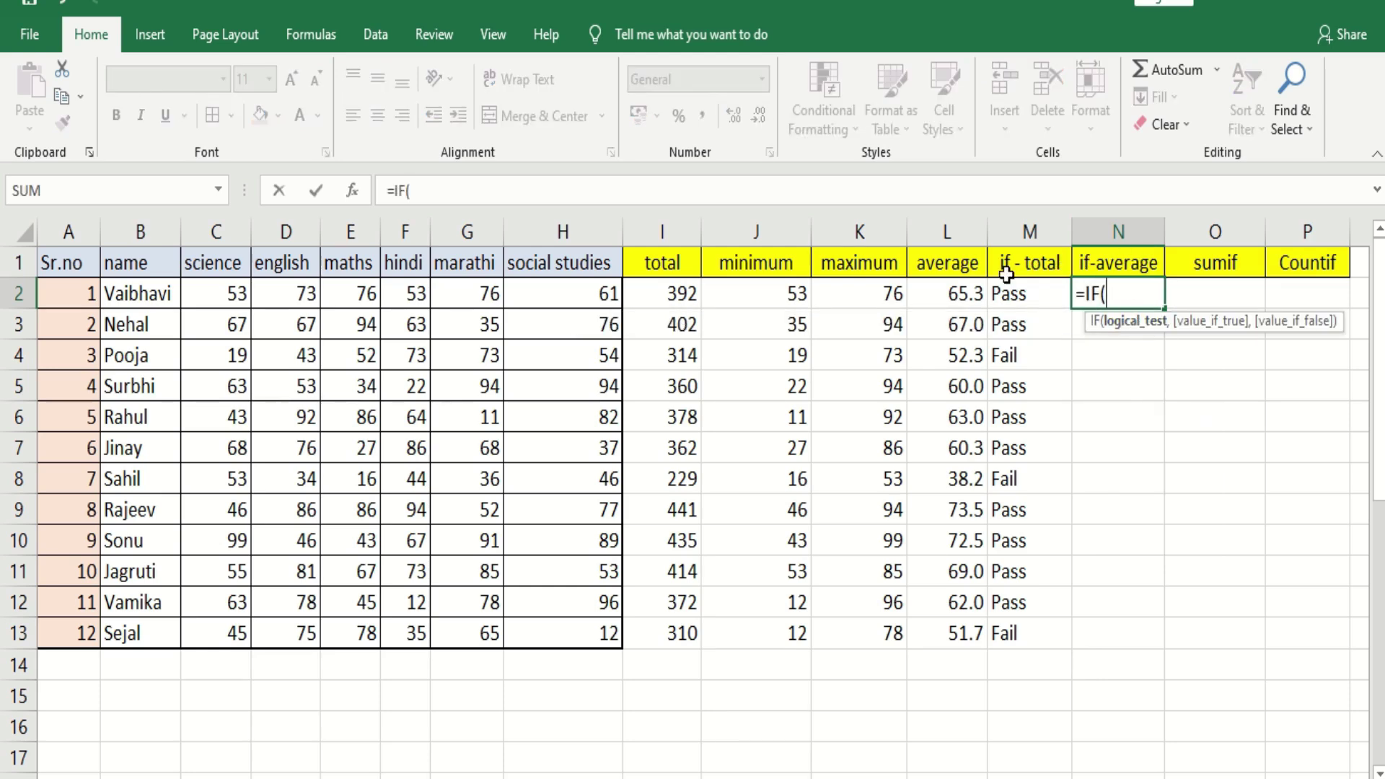
click(966, 286)
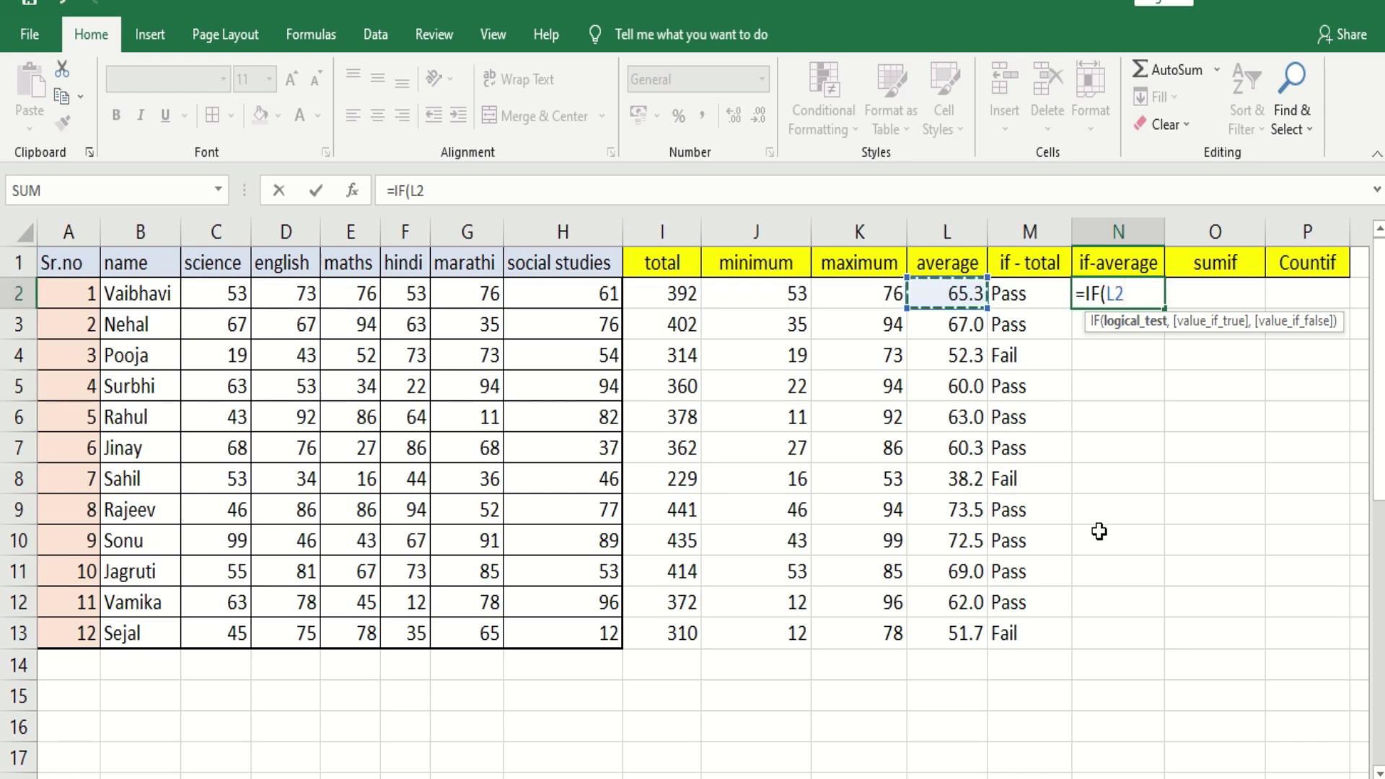
text(>=60)
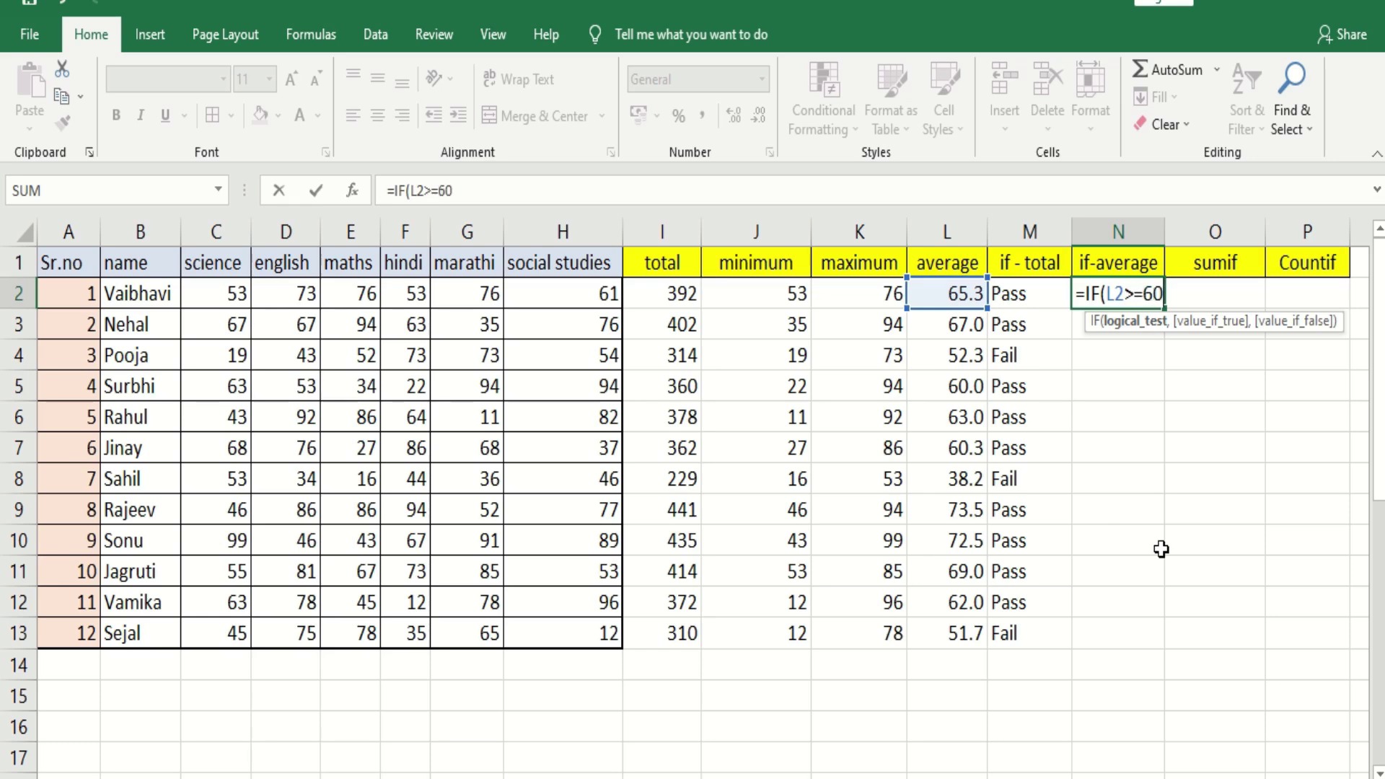
text(,)
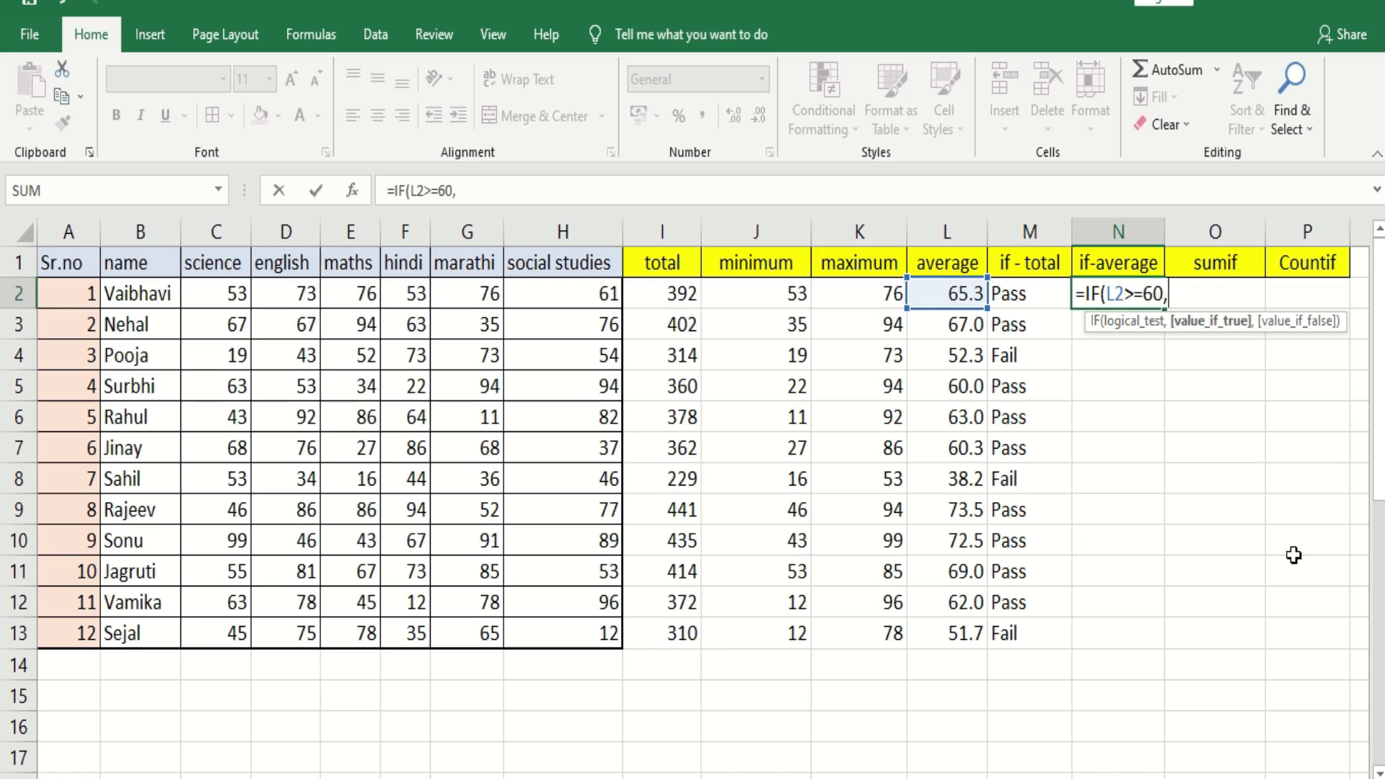
text("A+",)
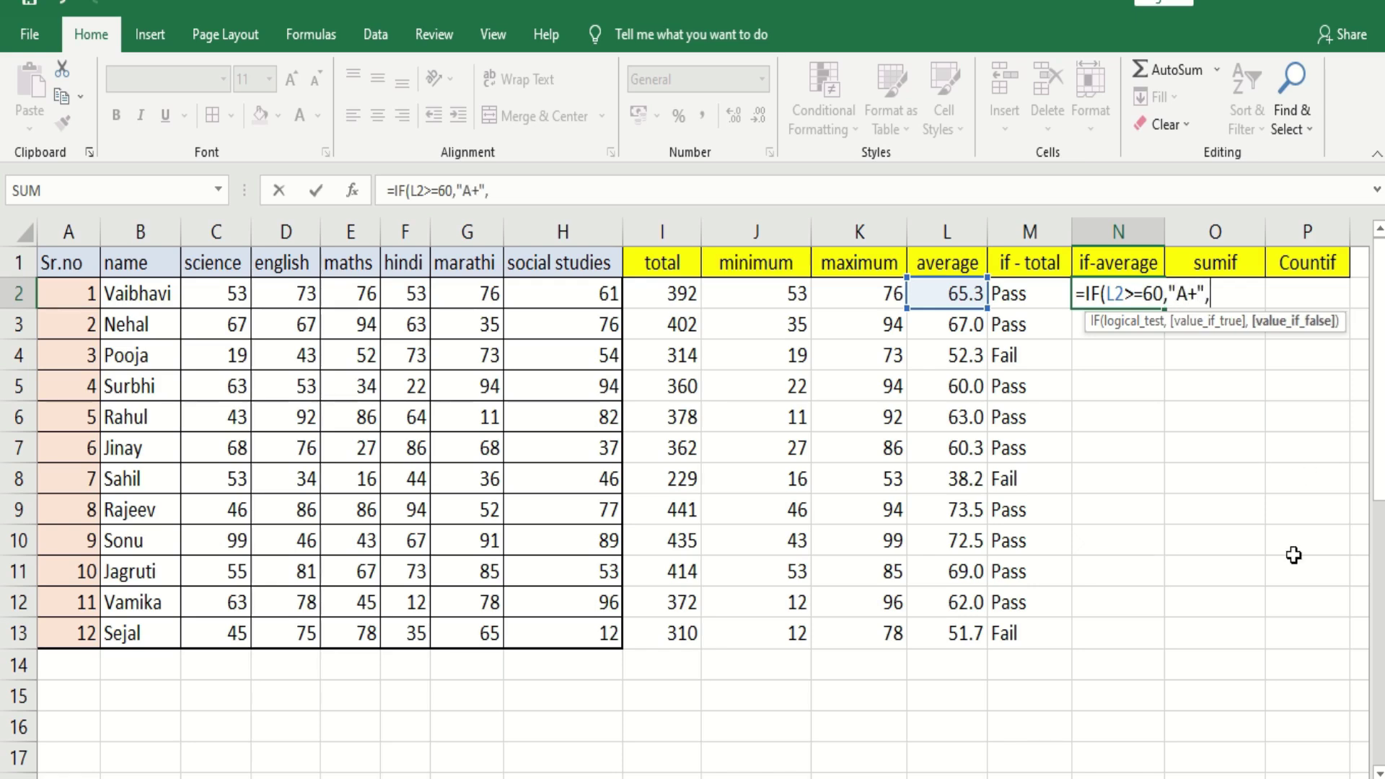
text("C"))
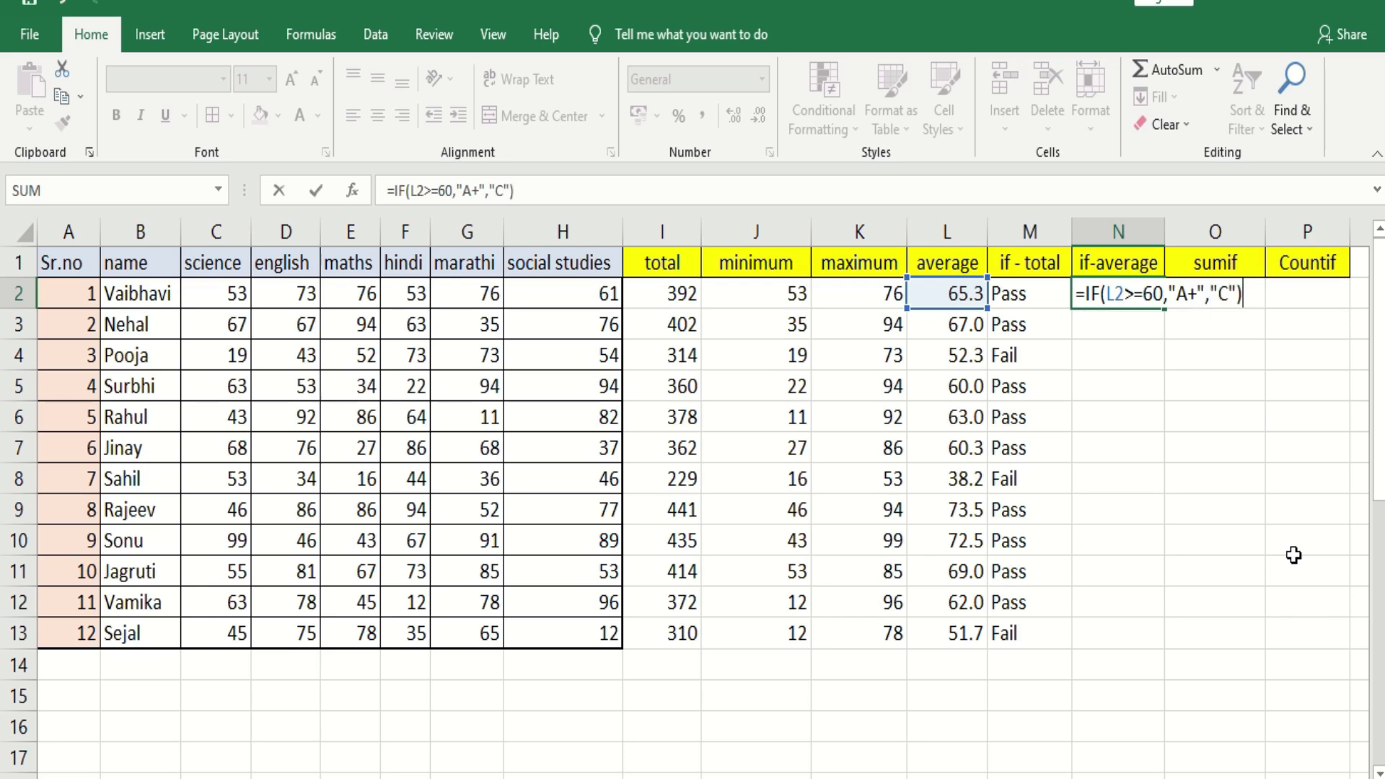
key(Return)
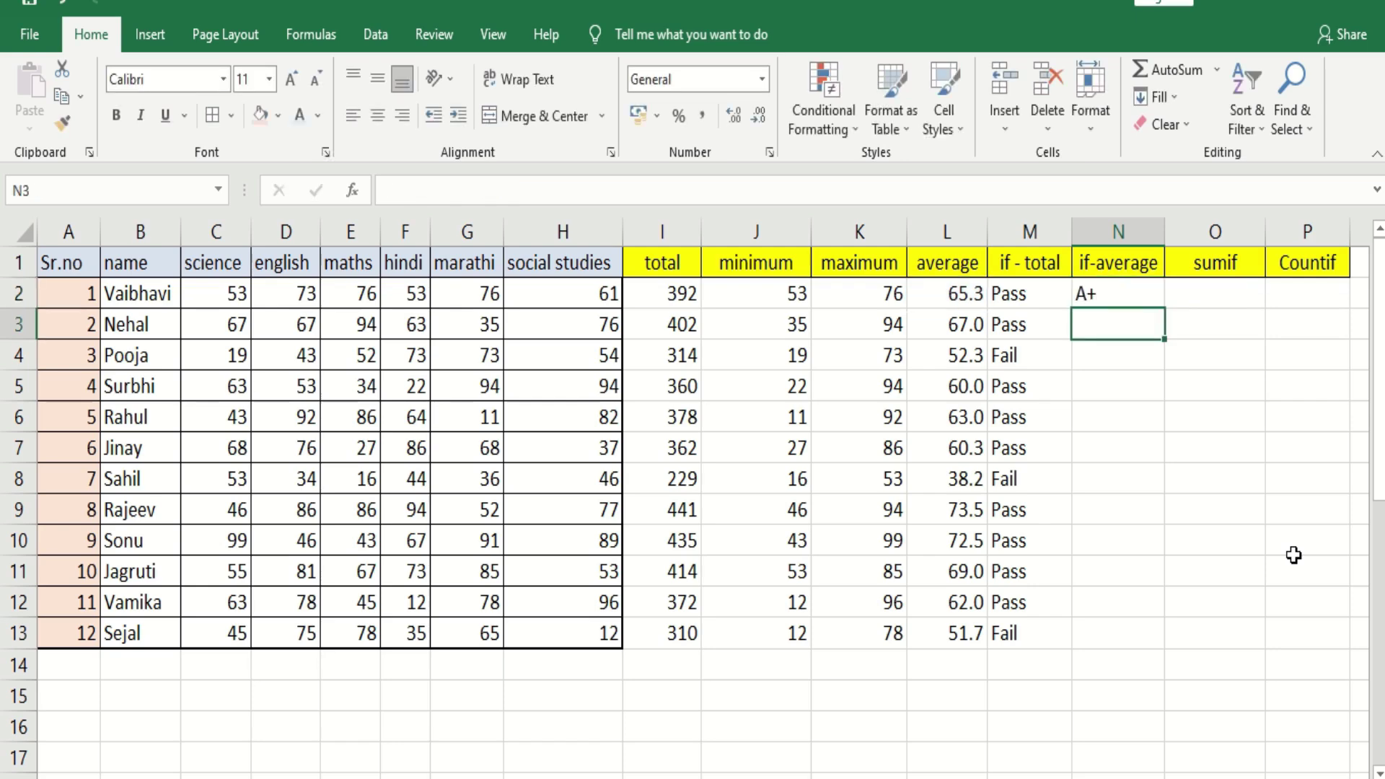
click(1143, 298)
double_click(1165, 309)
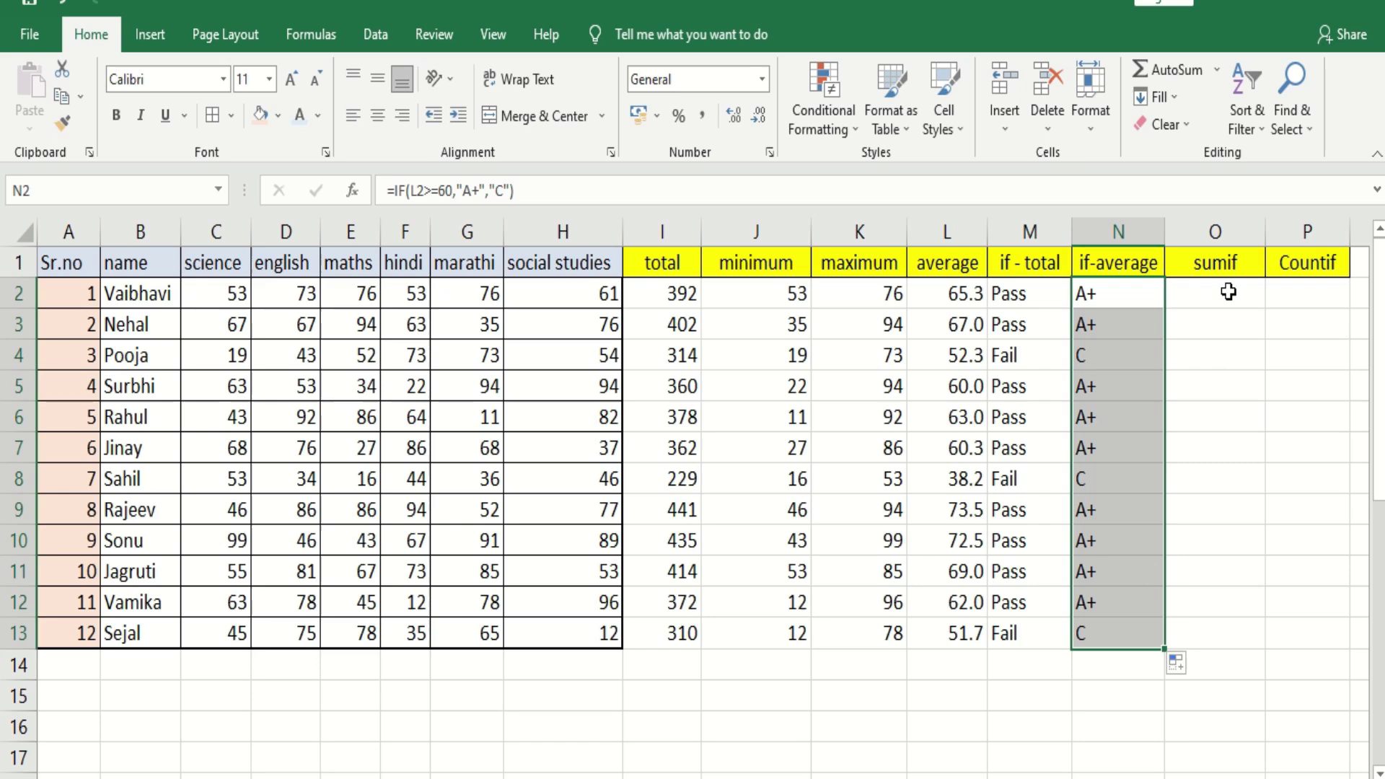
Review the filled if-total and if-average columns and the empty sumif and Countif columns
click(1036, 224)
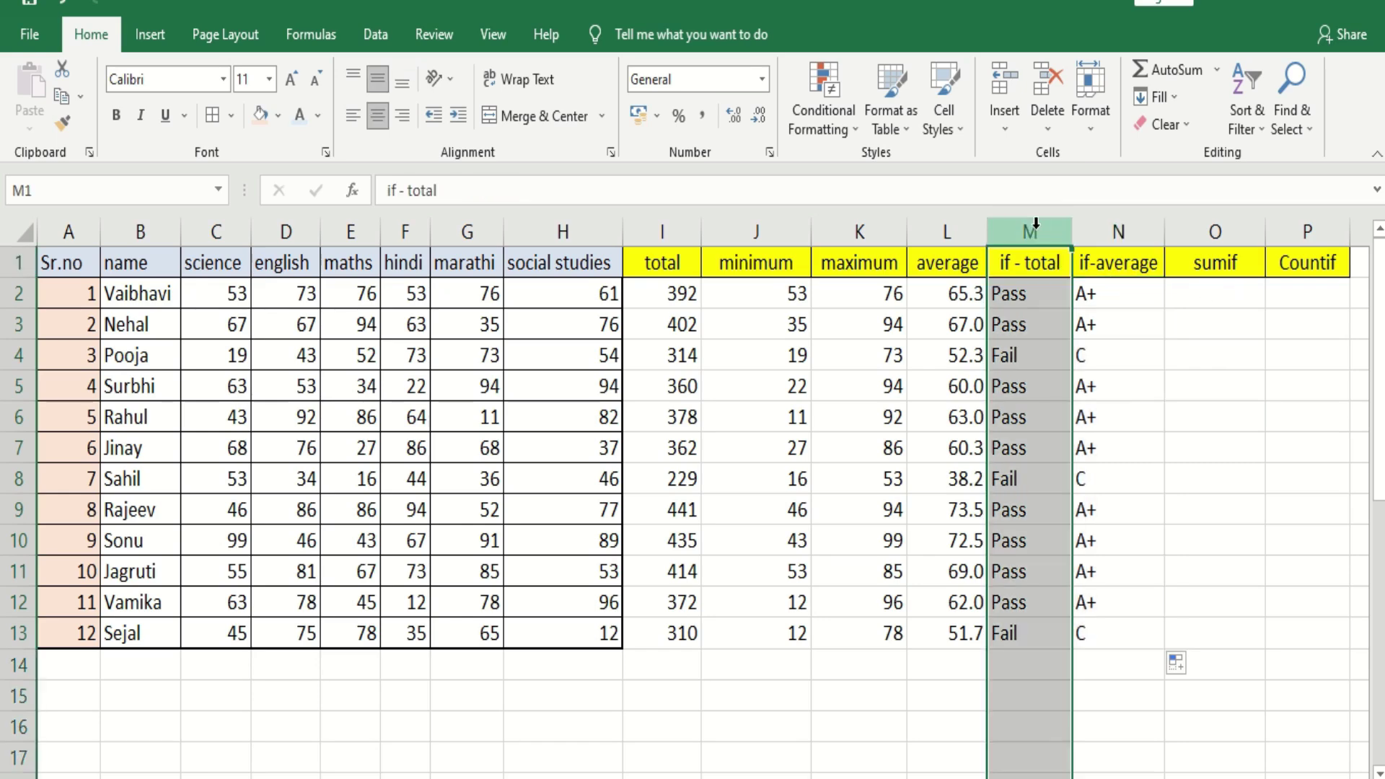
click(1103, 229)
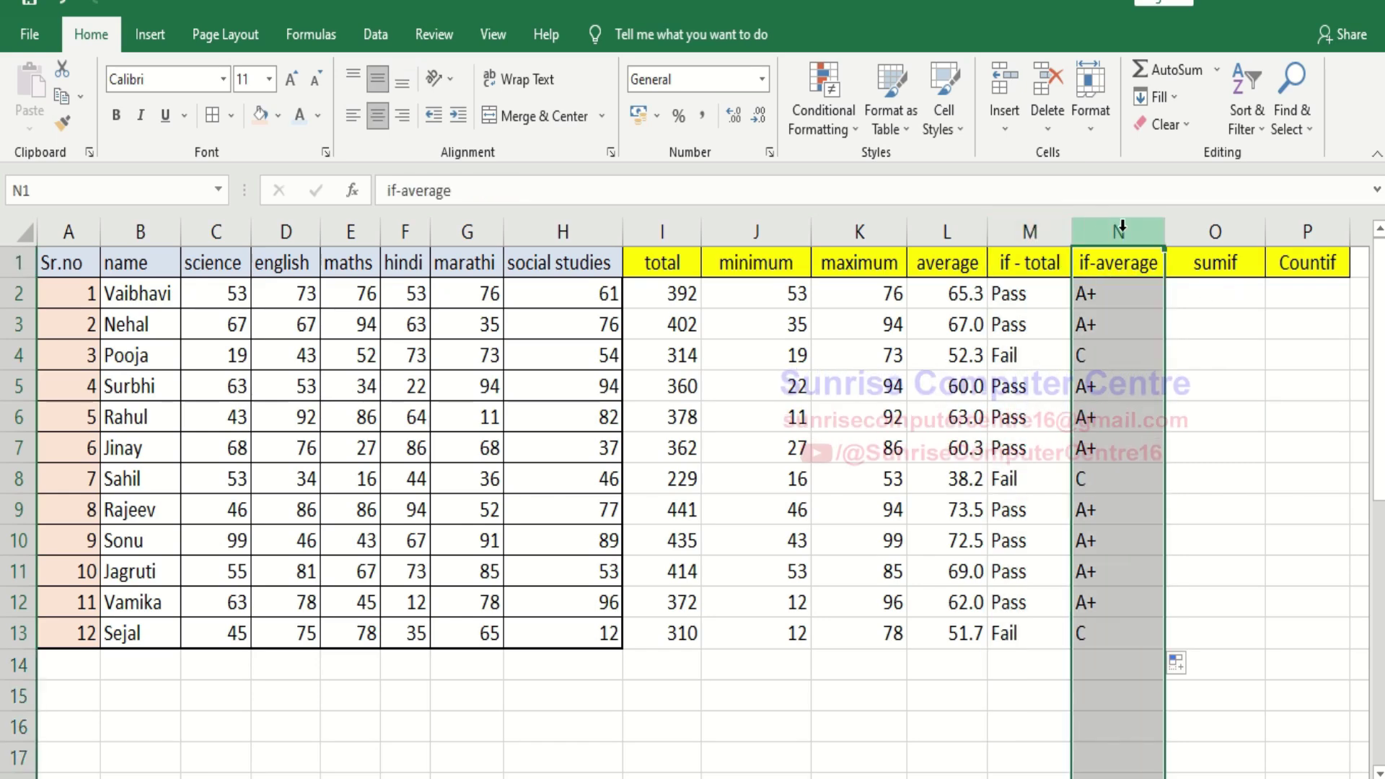
click(1212, 232)
drag(1262, 233, 1311, 231)
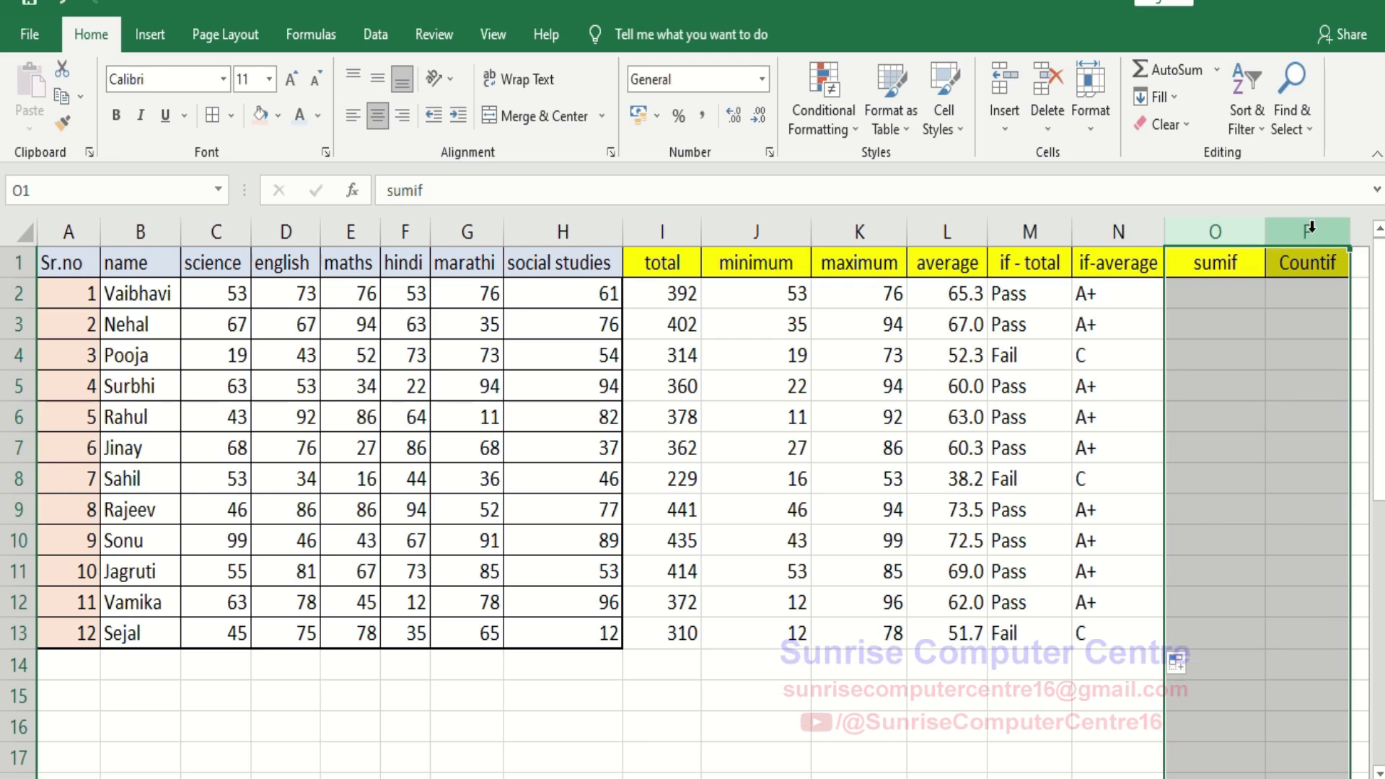
click(1203, 273)
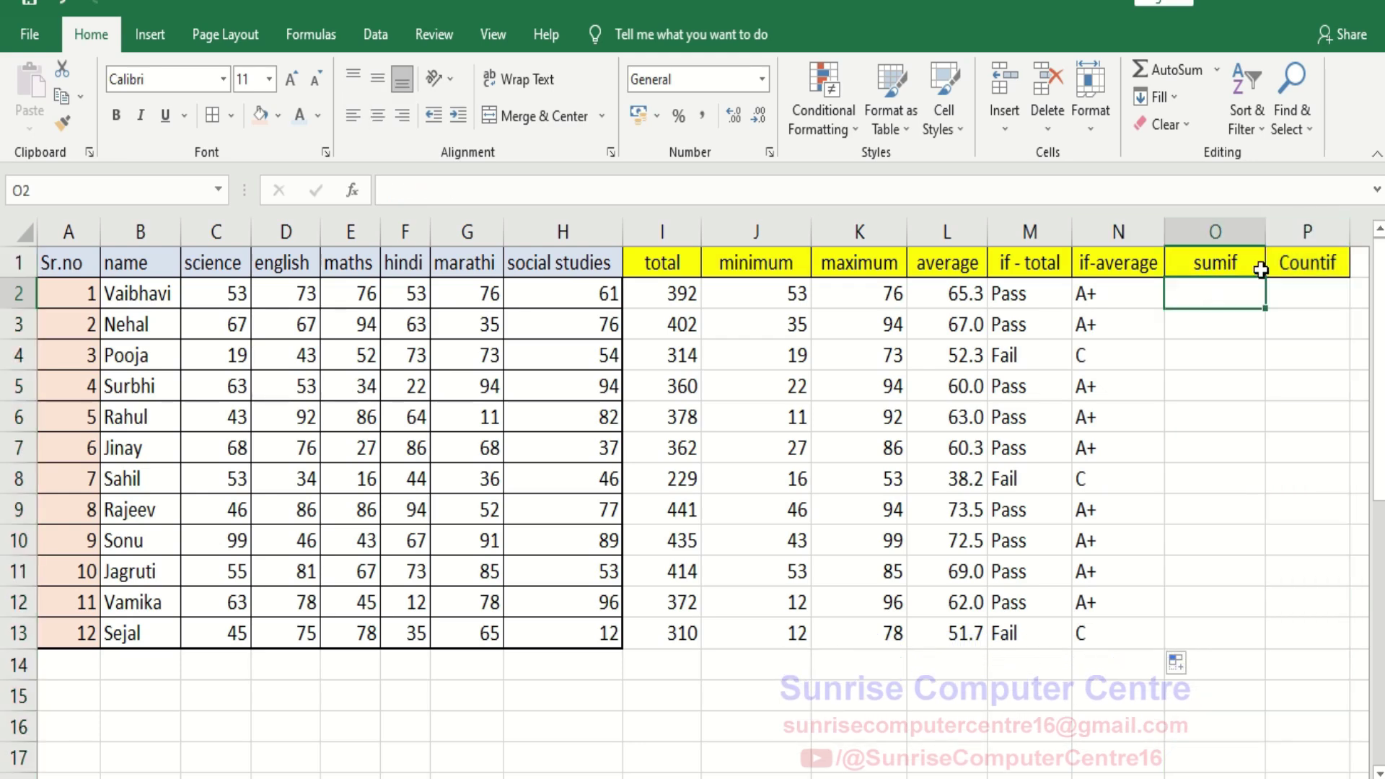
click(1306, 268)
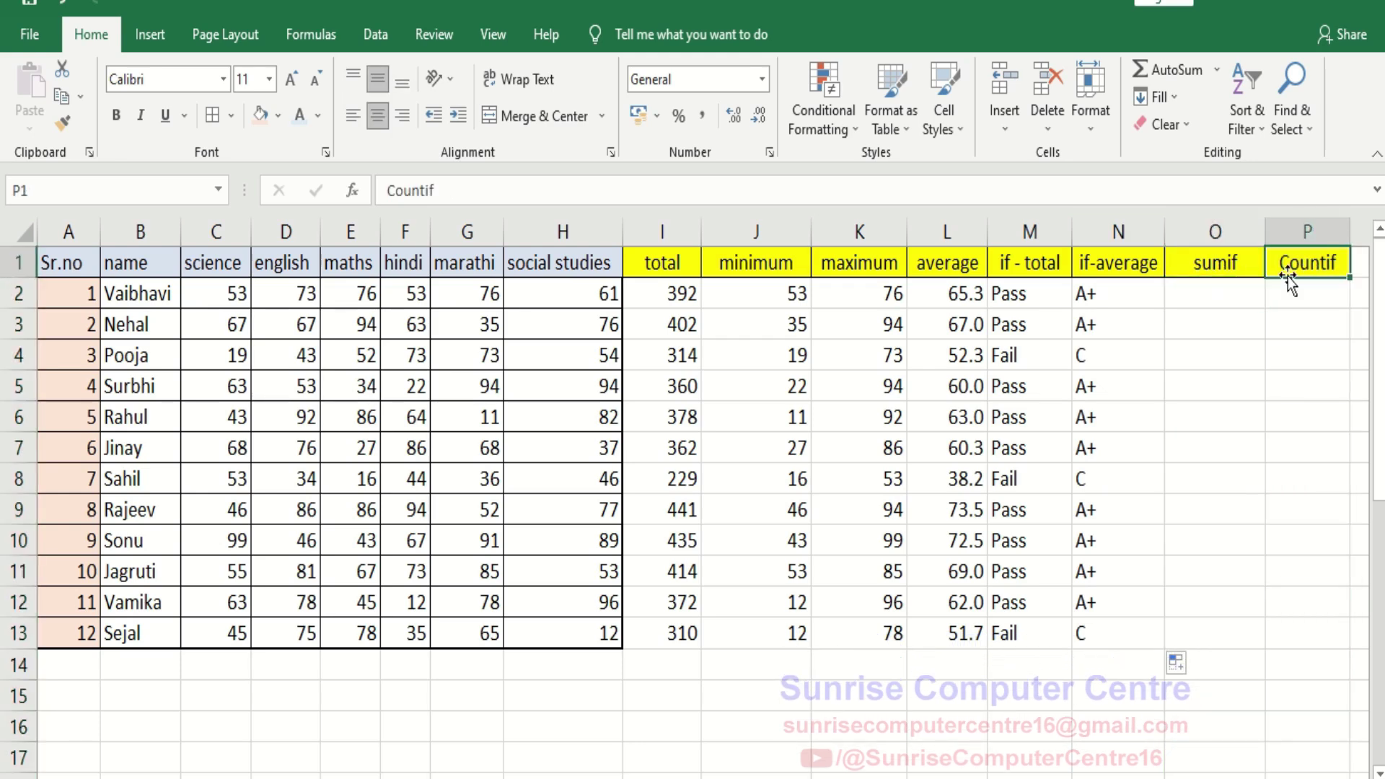
click(1211, 291)
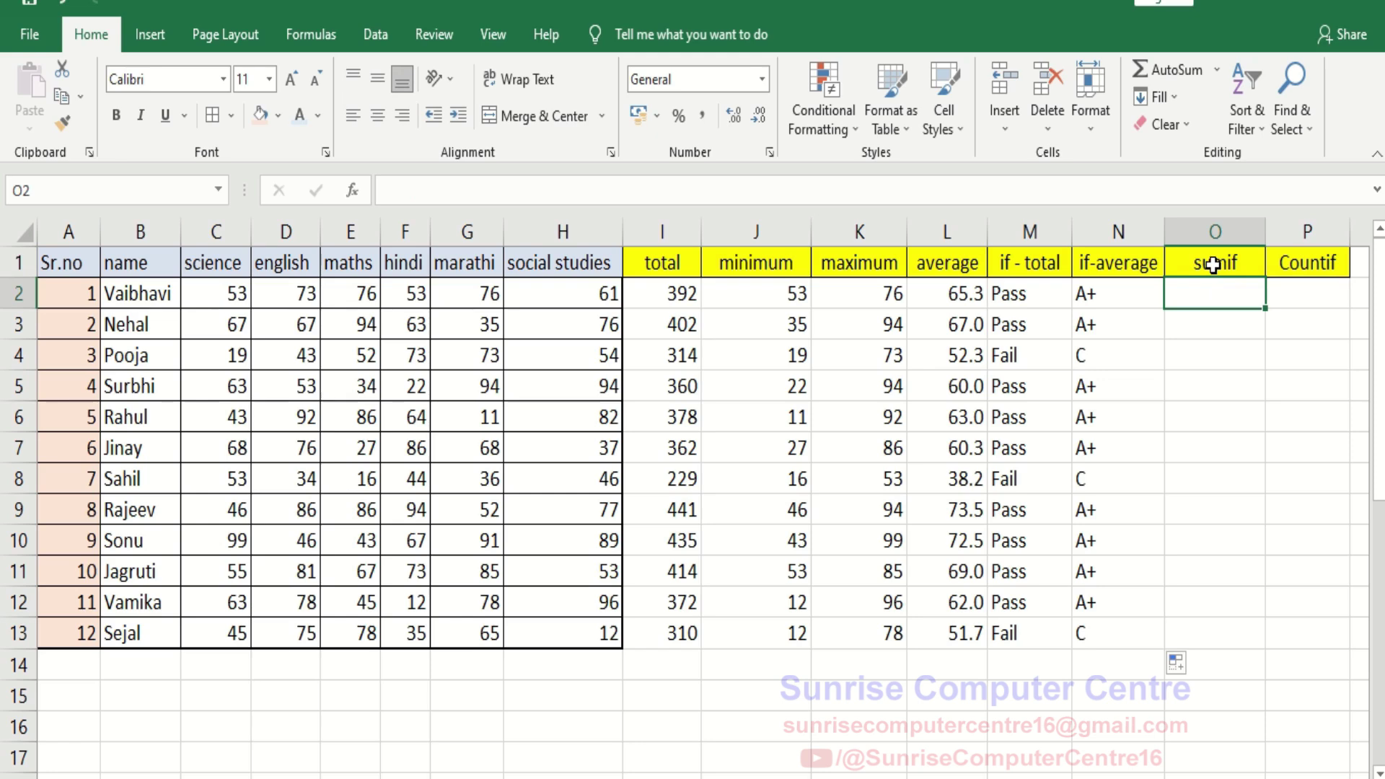
click(1213, 265)
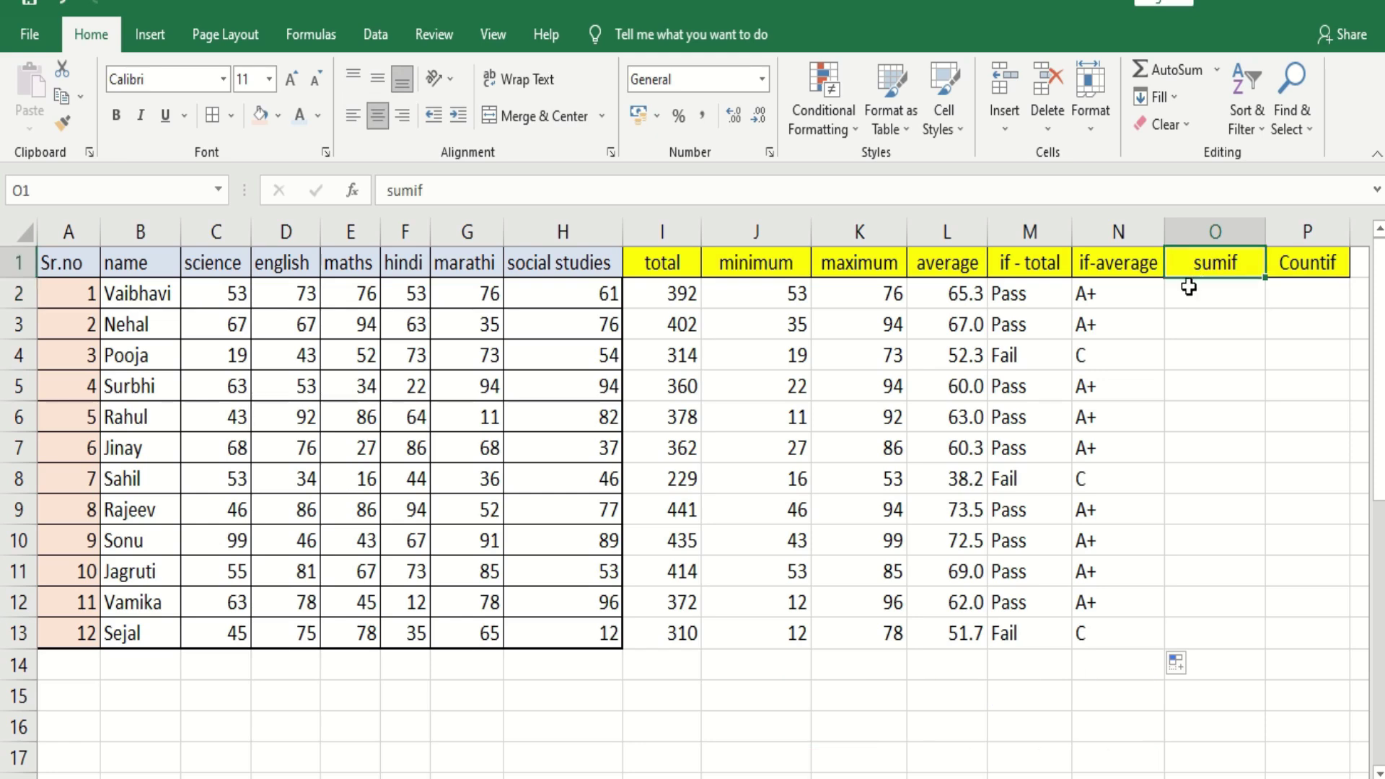
click(1295, 267)
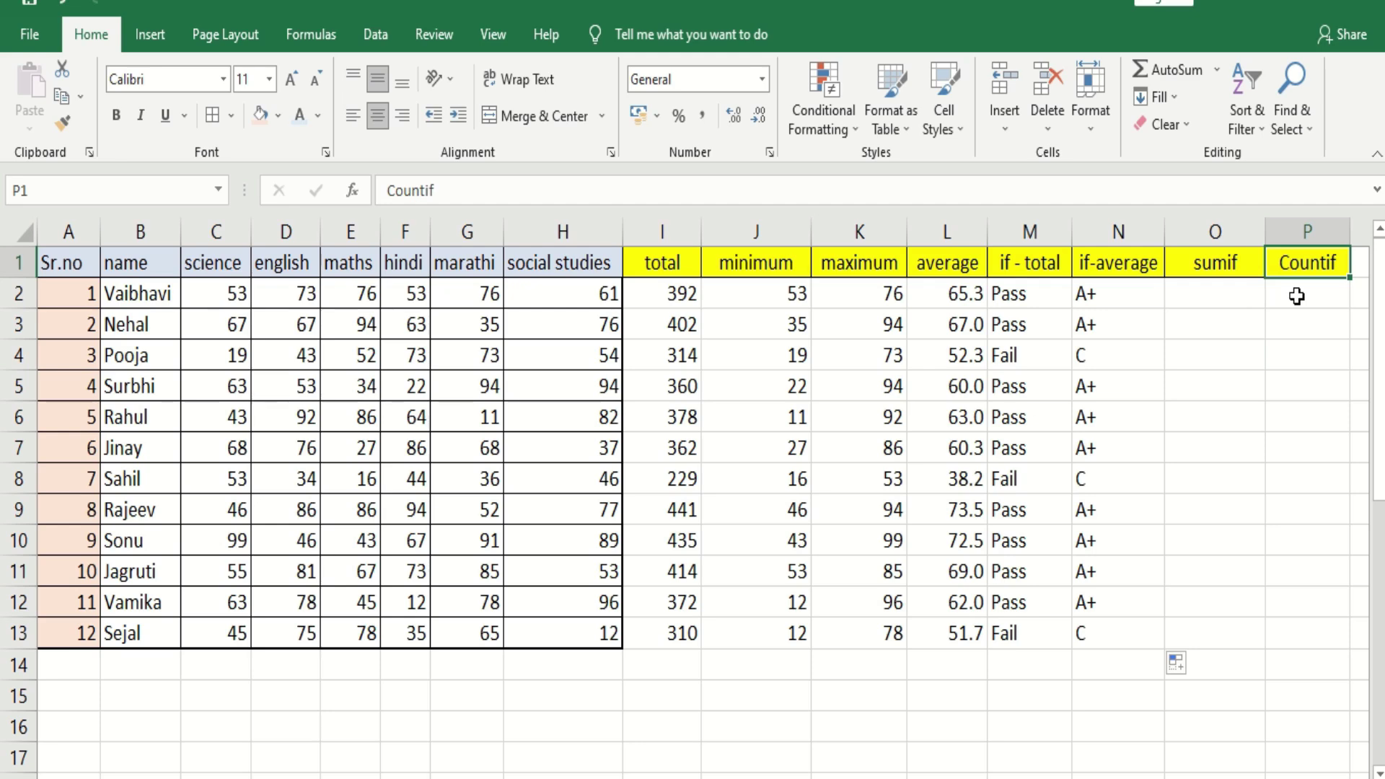
click(1108, 333)
click(972, 348)
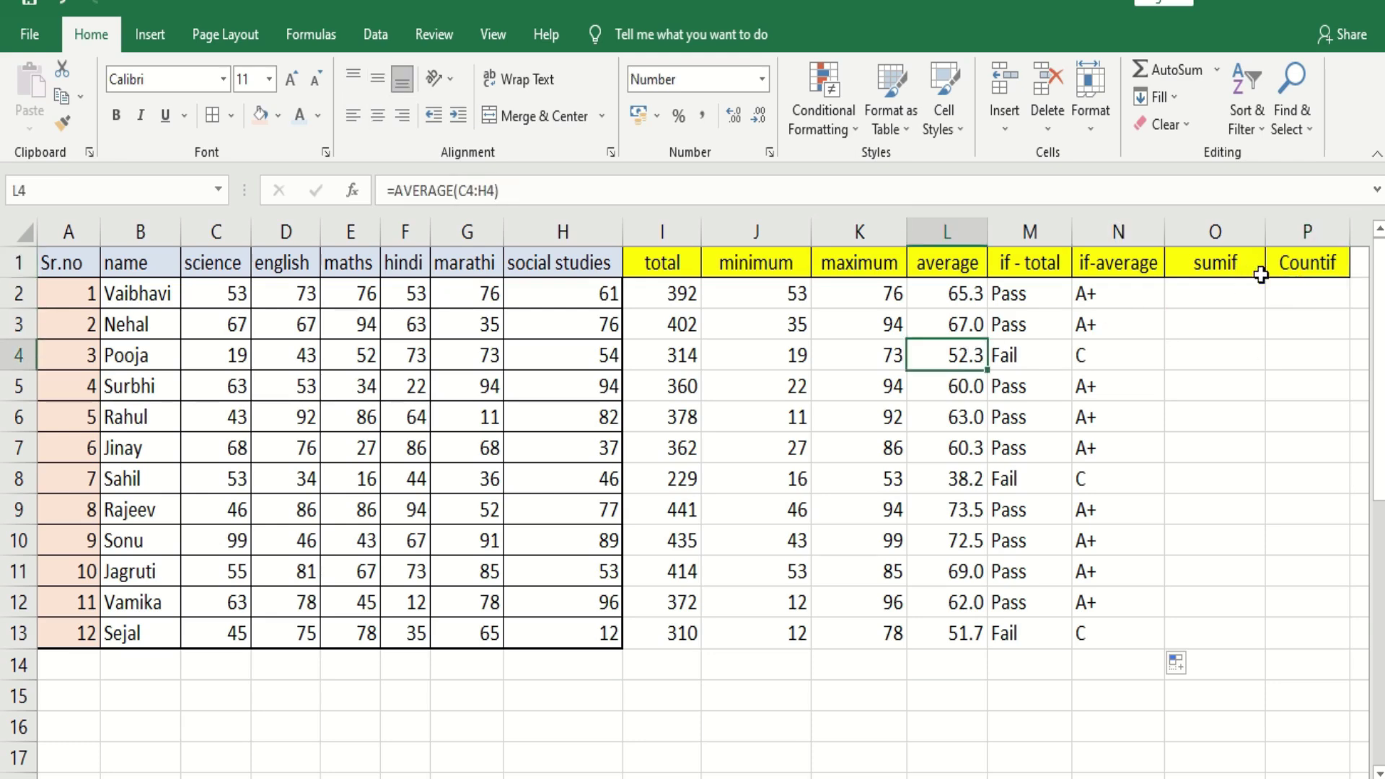
click(1290, 295)
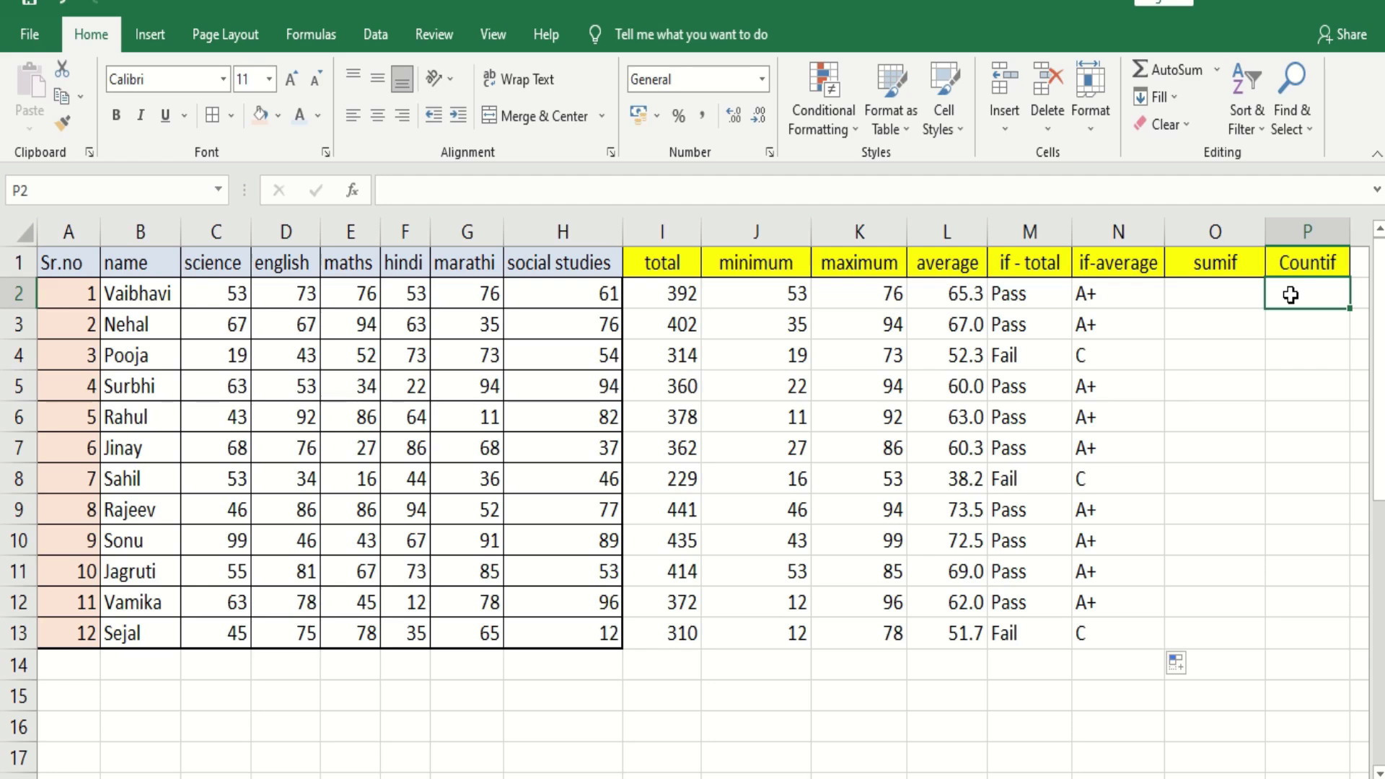
Sum the first student's marks above 60 in O2 with =SUMIF(C2:H2,">60") and fill the formula down to O13
click(1223, 292)
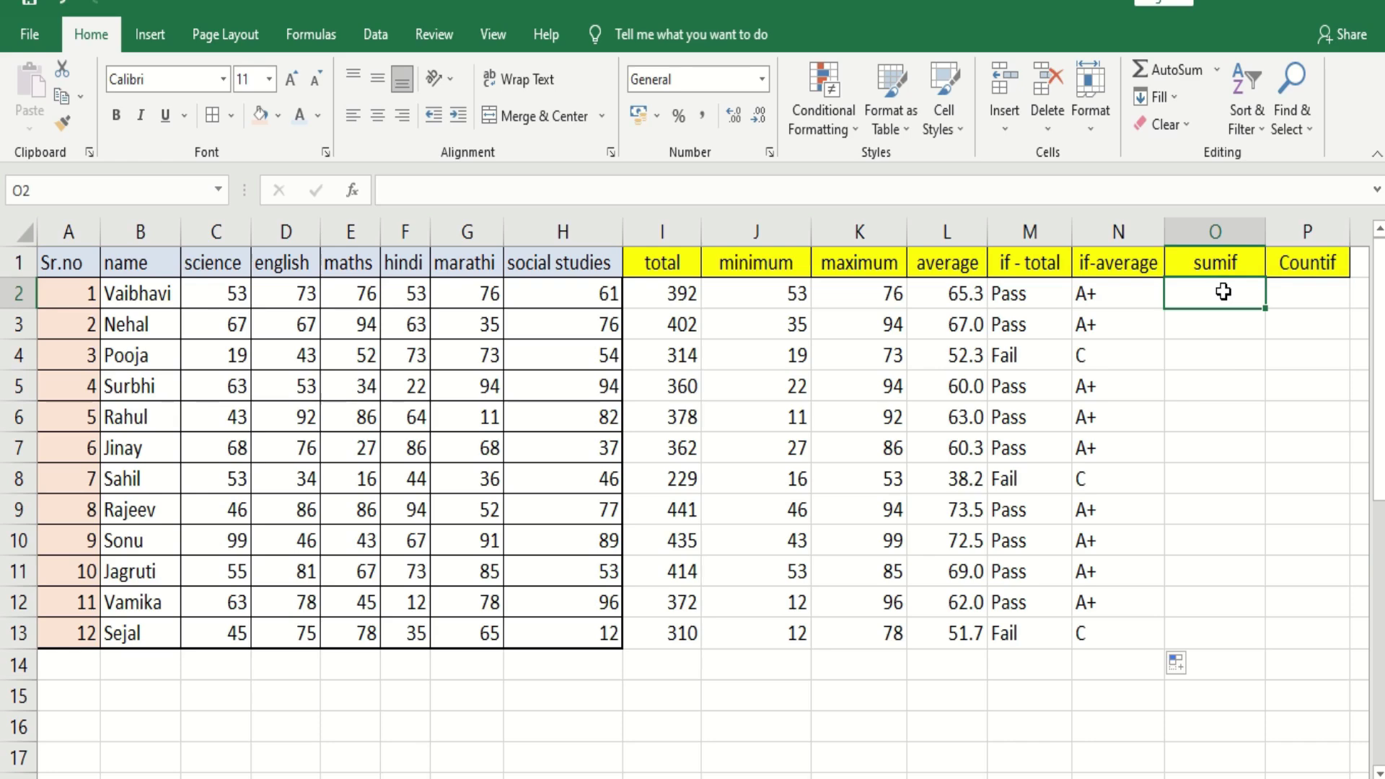
text(=sumif)
key(Tab)
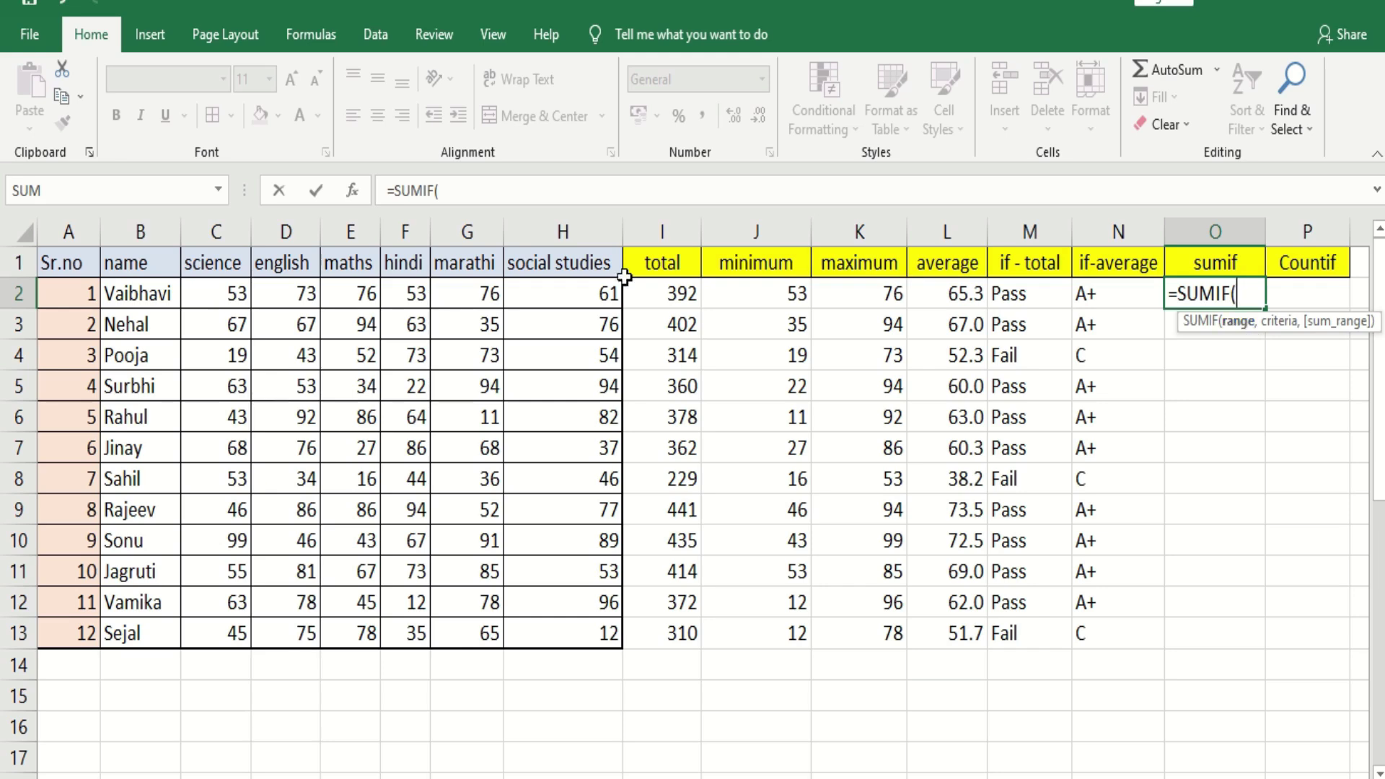
drag(236, 300, 556, 296)
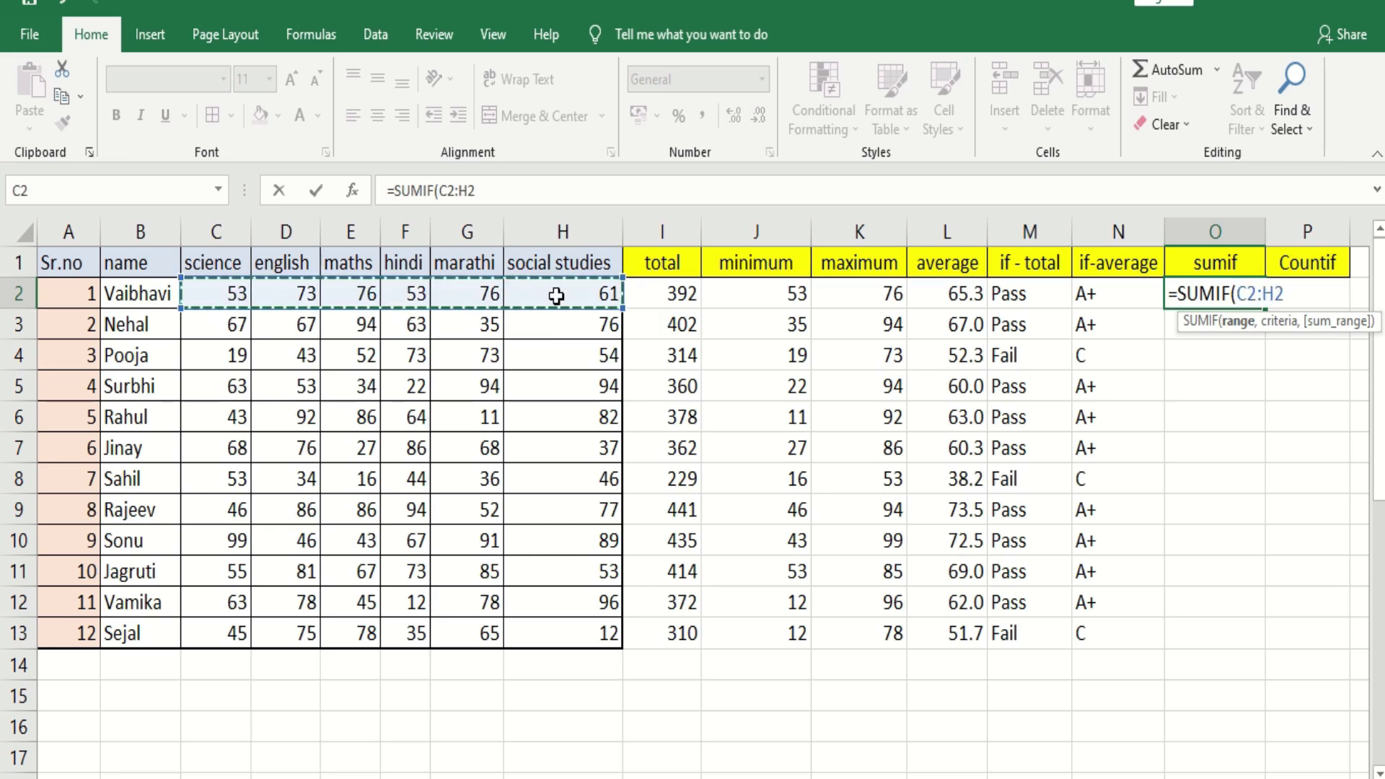
text(,)
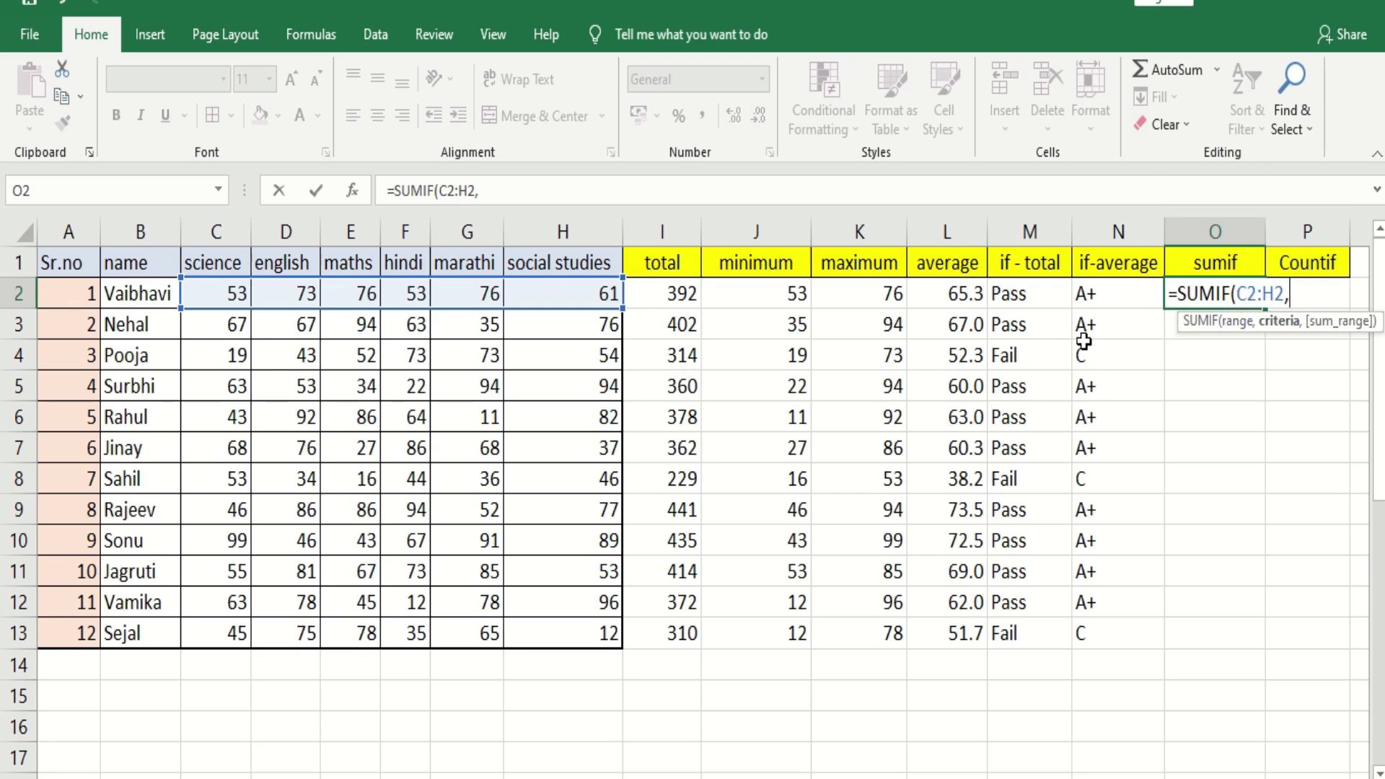
text(")
drag(1238, 291, 1284, 293)
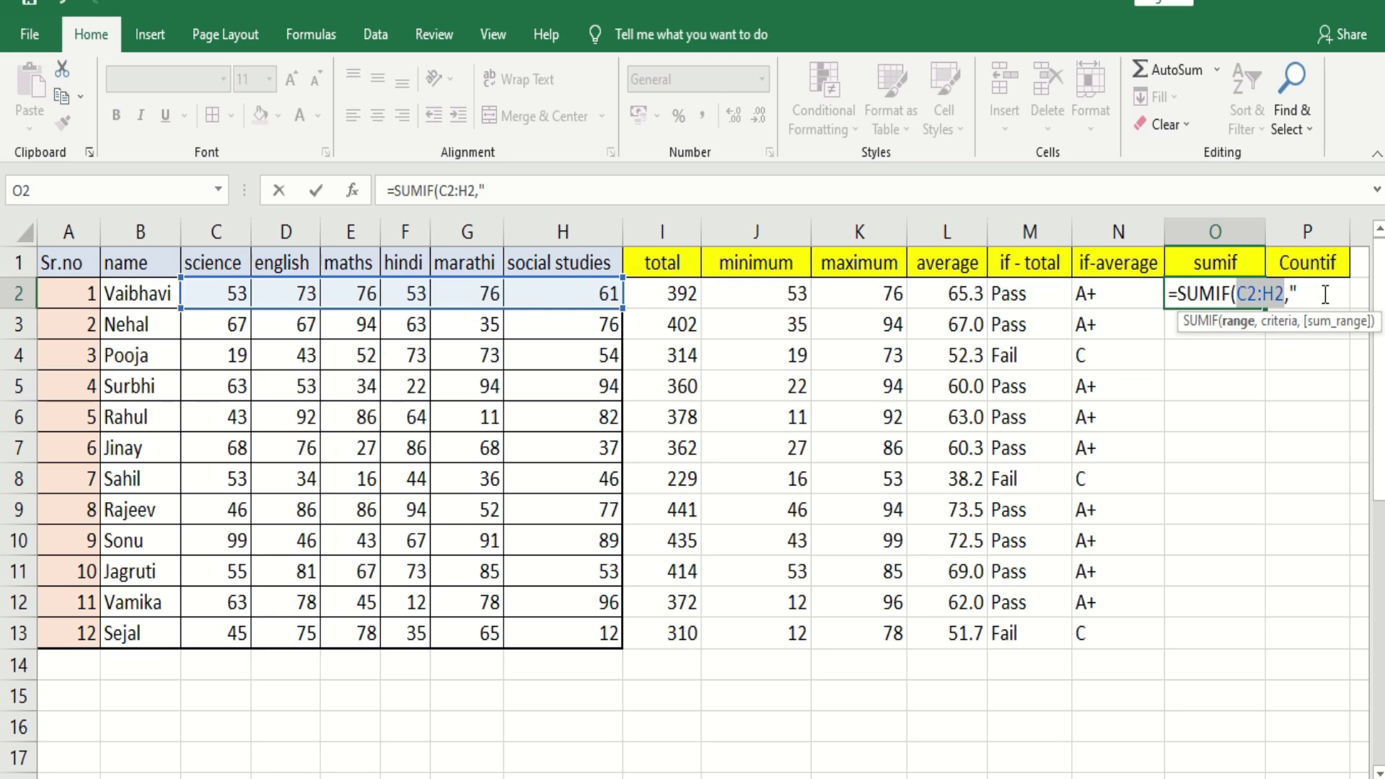
click(1316, 294)
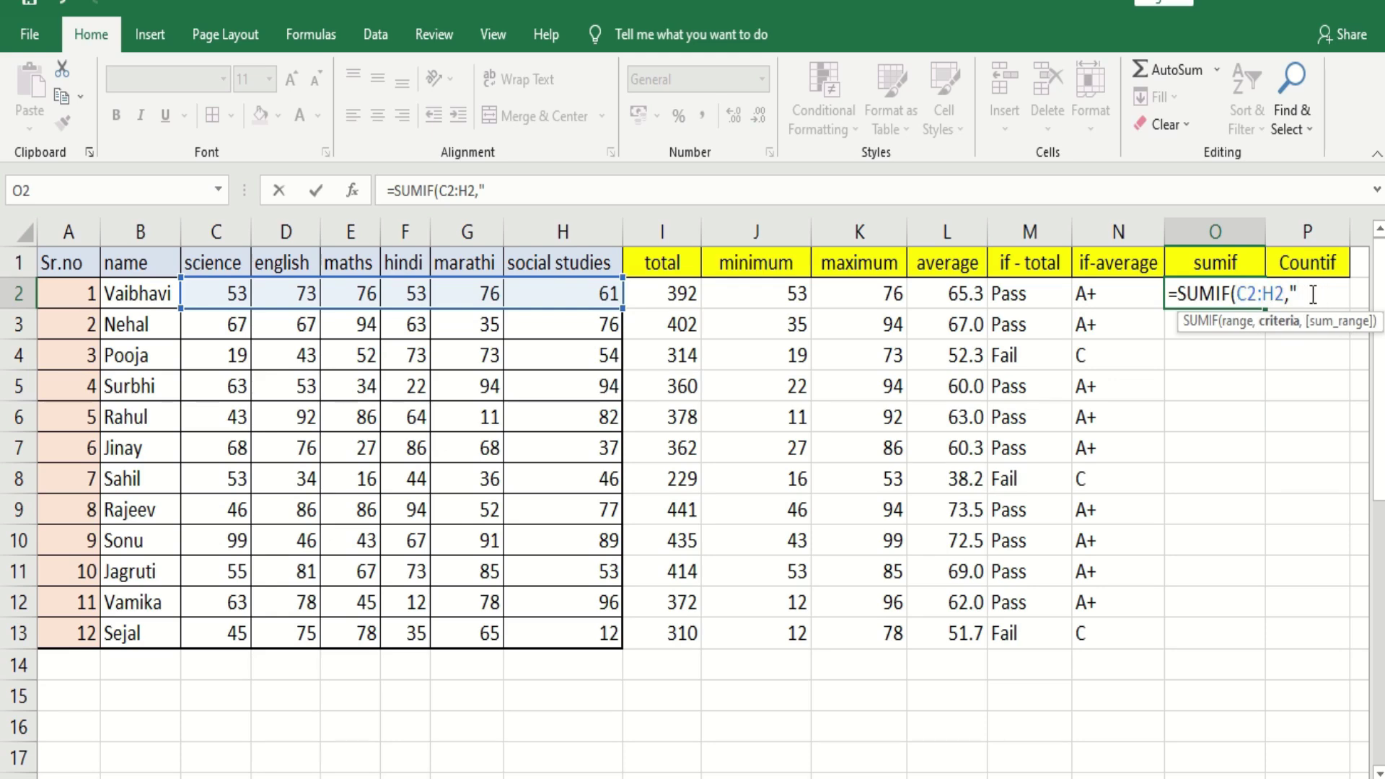
text(>60)
text("))
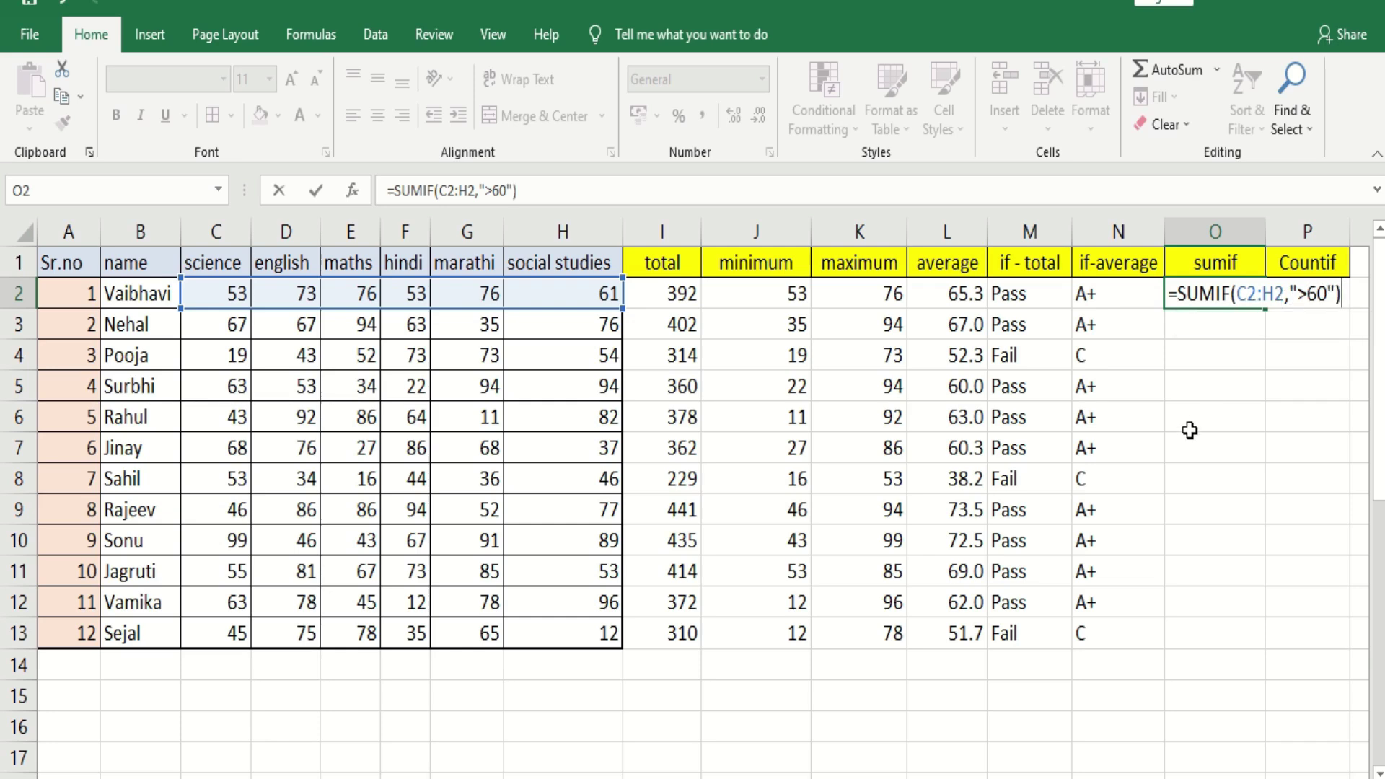
key(Return)
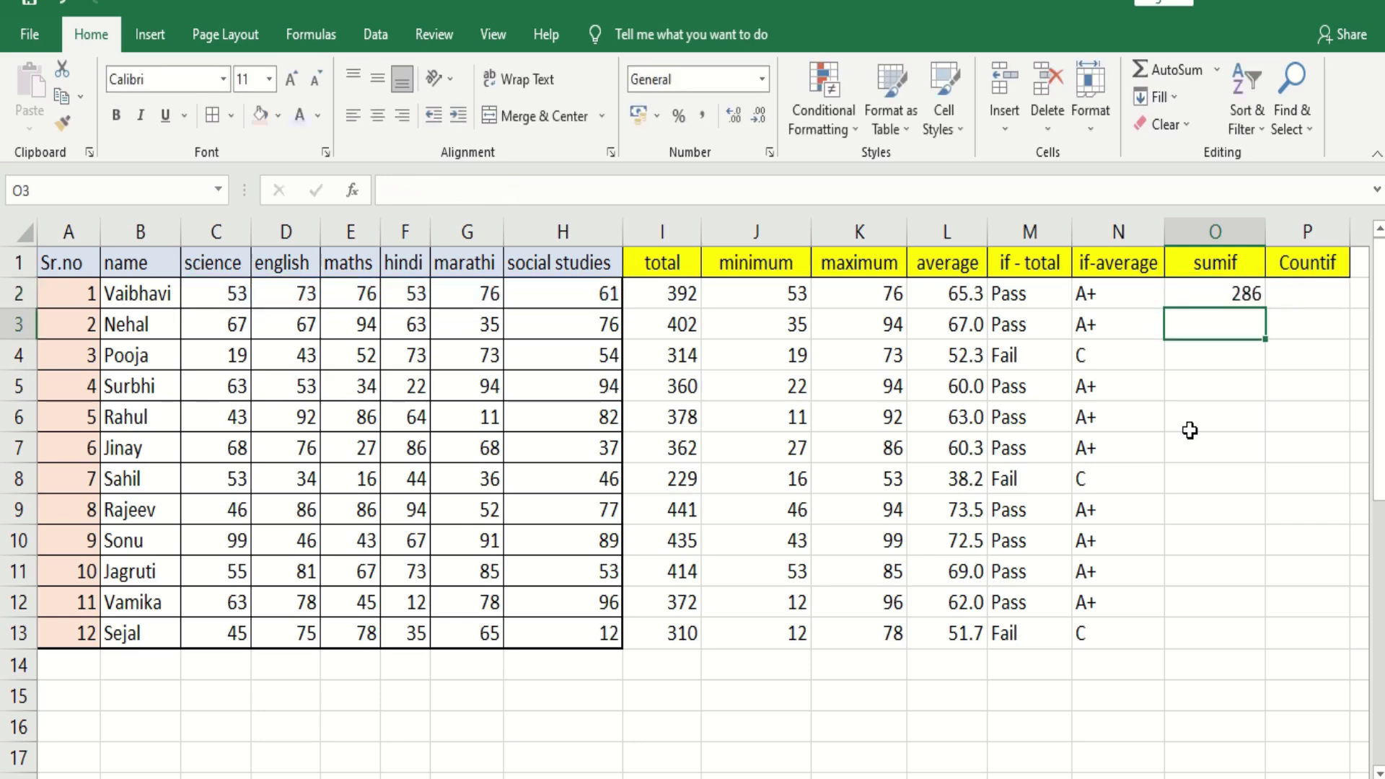
click(1235, 295)
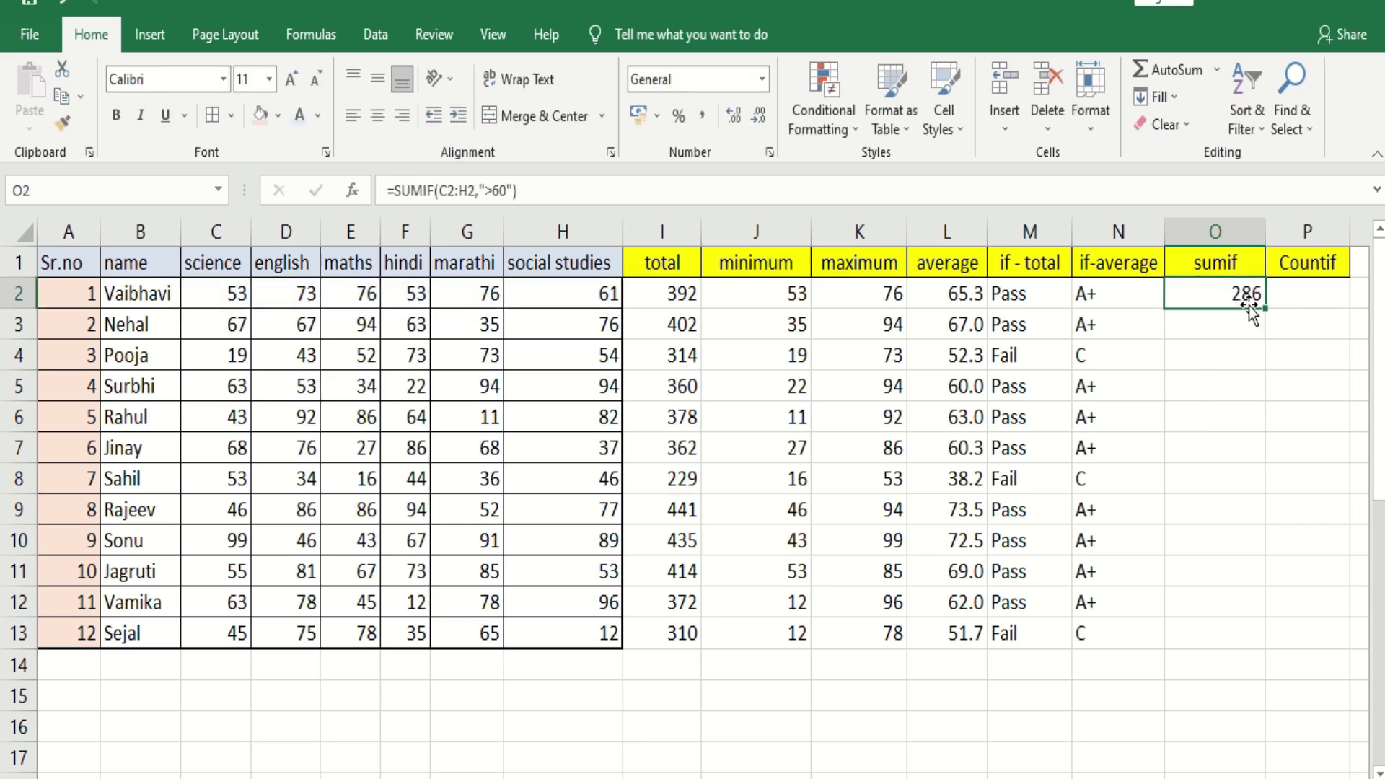
double_click(1268, 313)
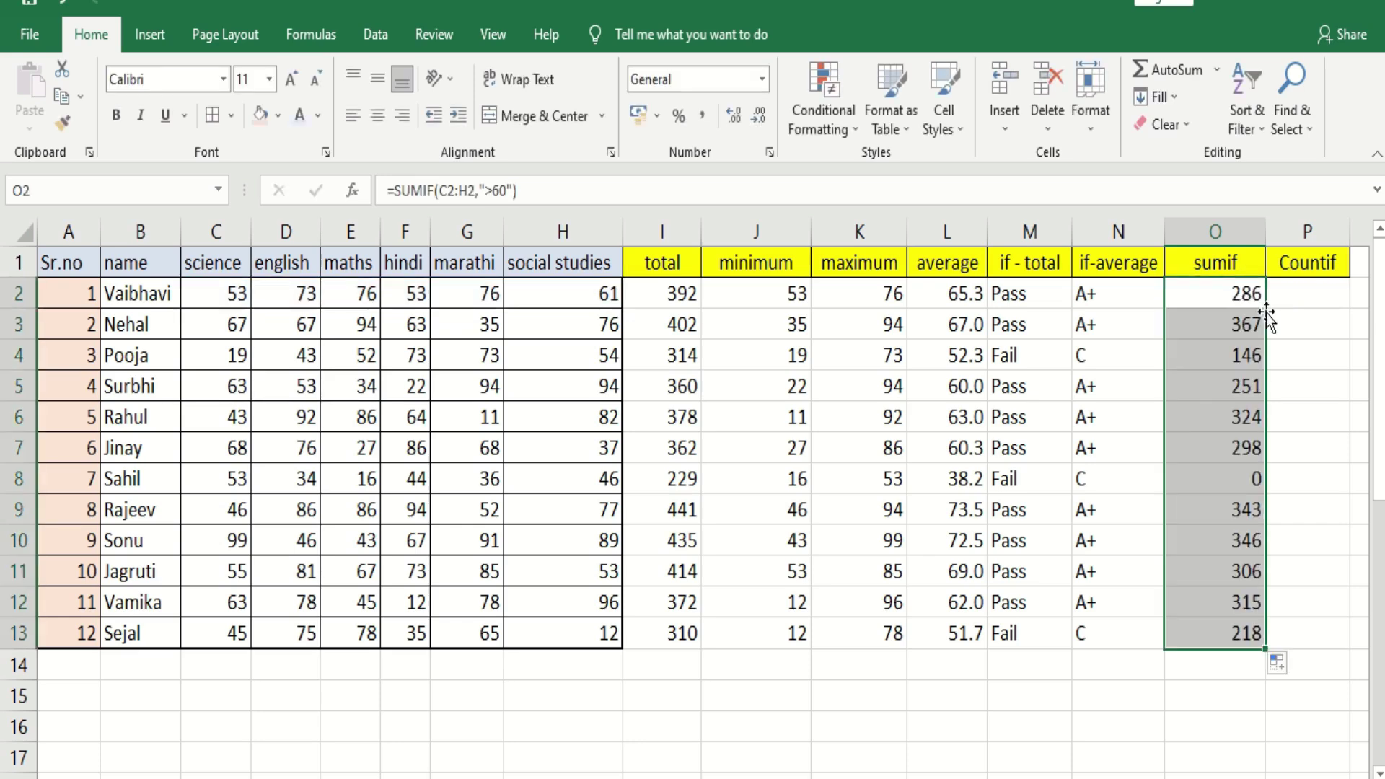
Check the SUMIF formula in O8 against that student's subject marks in C8:H8
click(1232, 230)
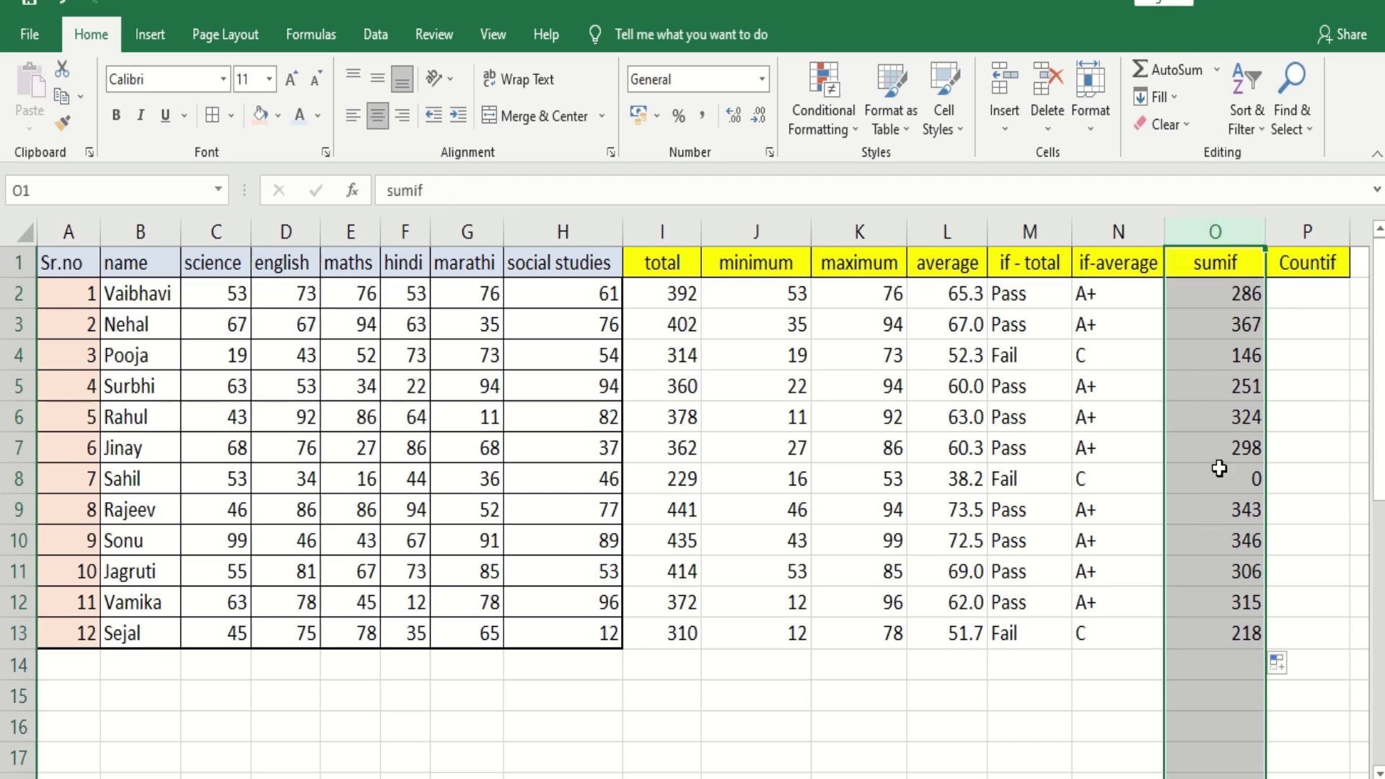
click(1219, 469)
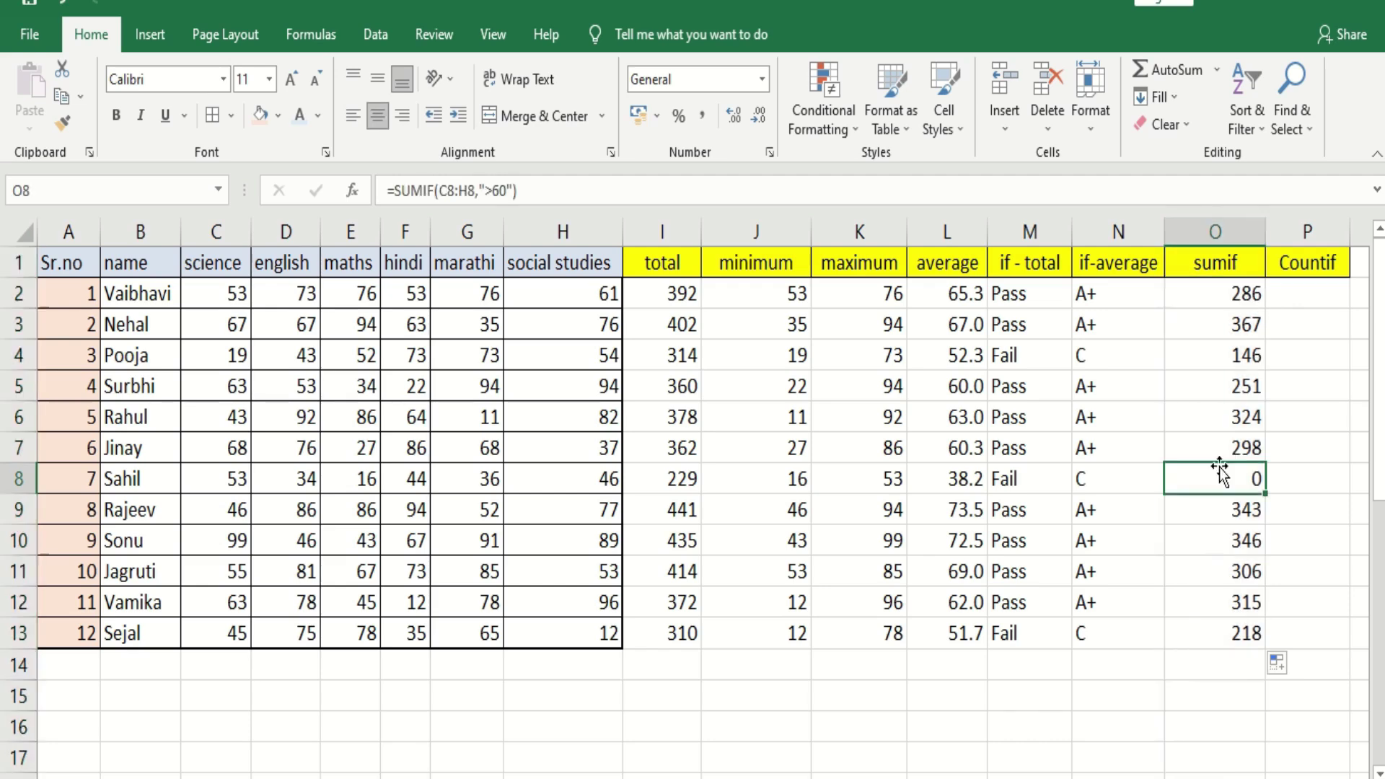
click(11, 482)
drag(220, 480, 547, 490)
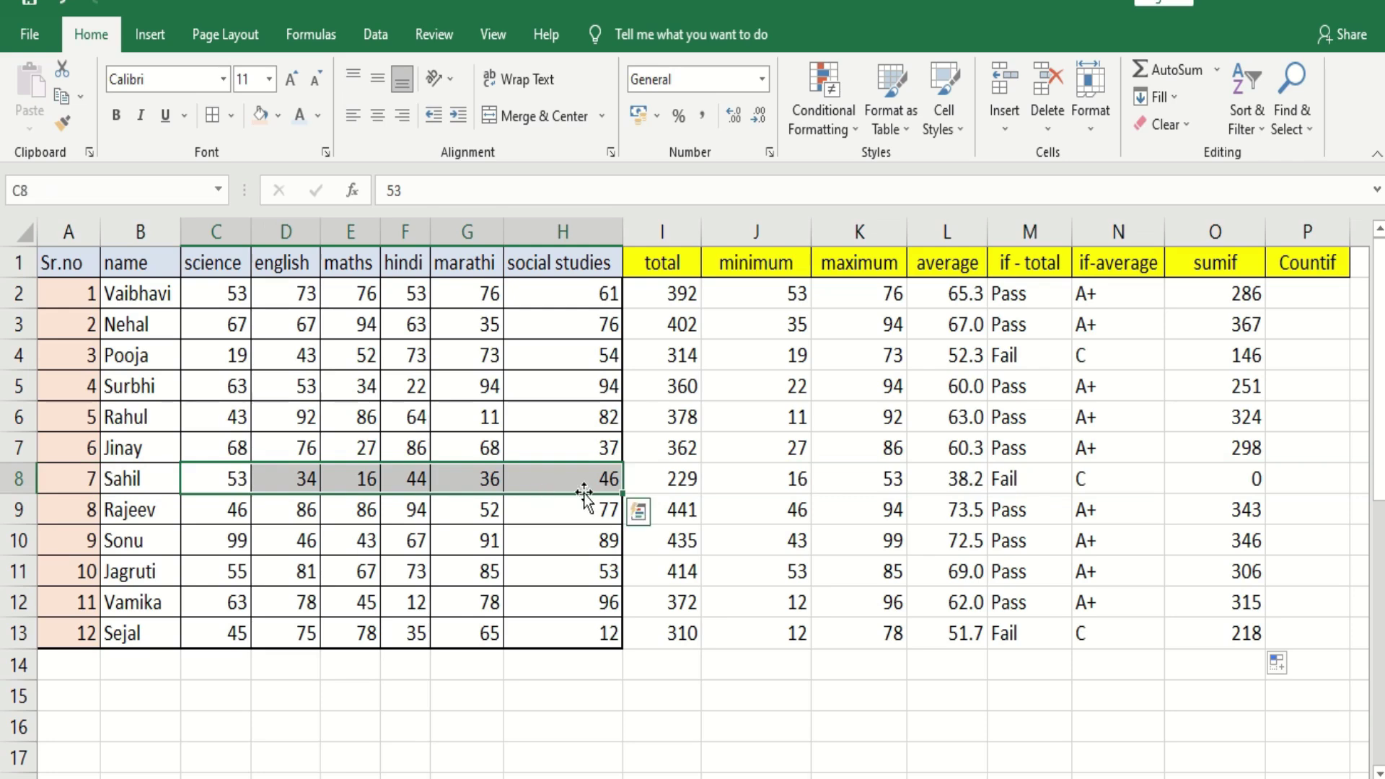
click(1230, 400)
double_click(1218, 480)
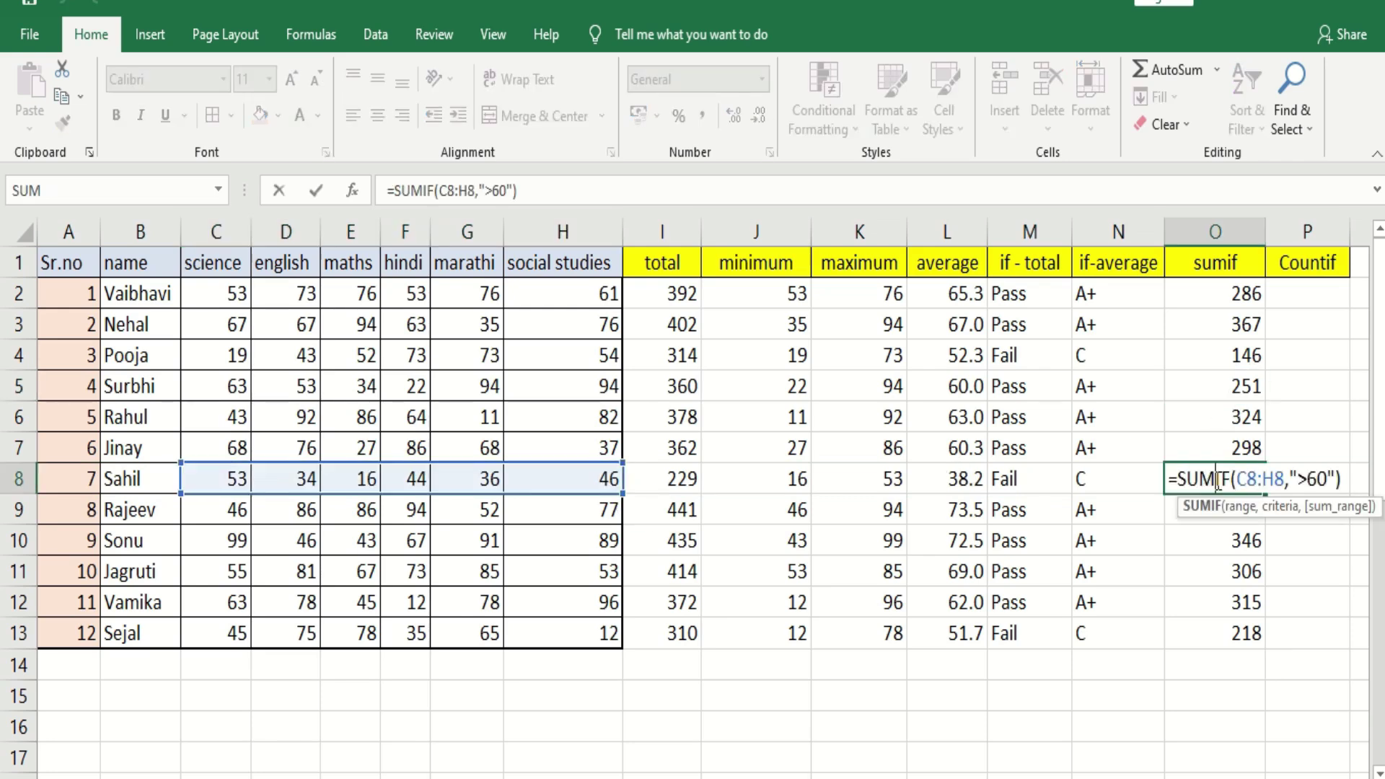
key(Escape)
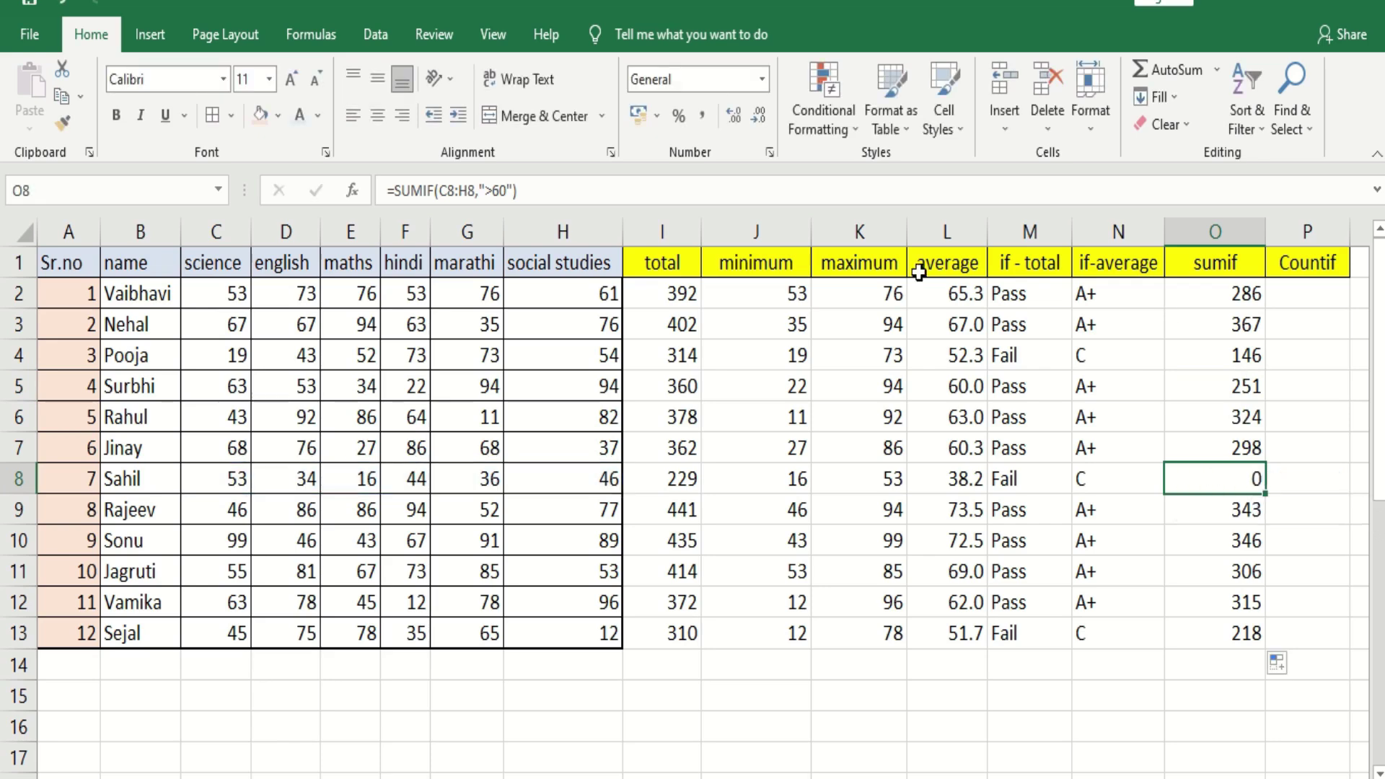
Compare the total column with the sumif column and inspect the range and criteria of the formula in O2
click(656, 225)
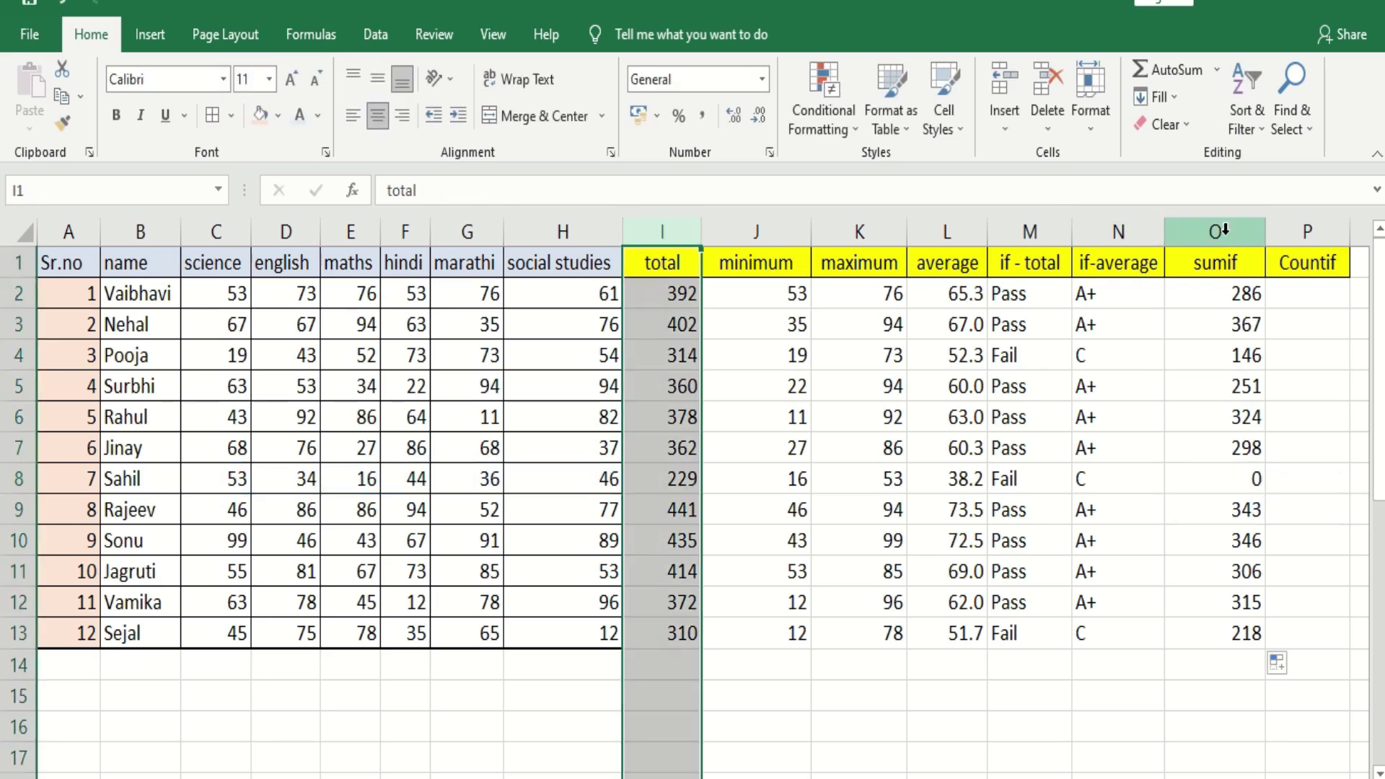
click(1222, 230)
click(673, 228)
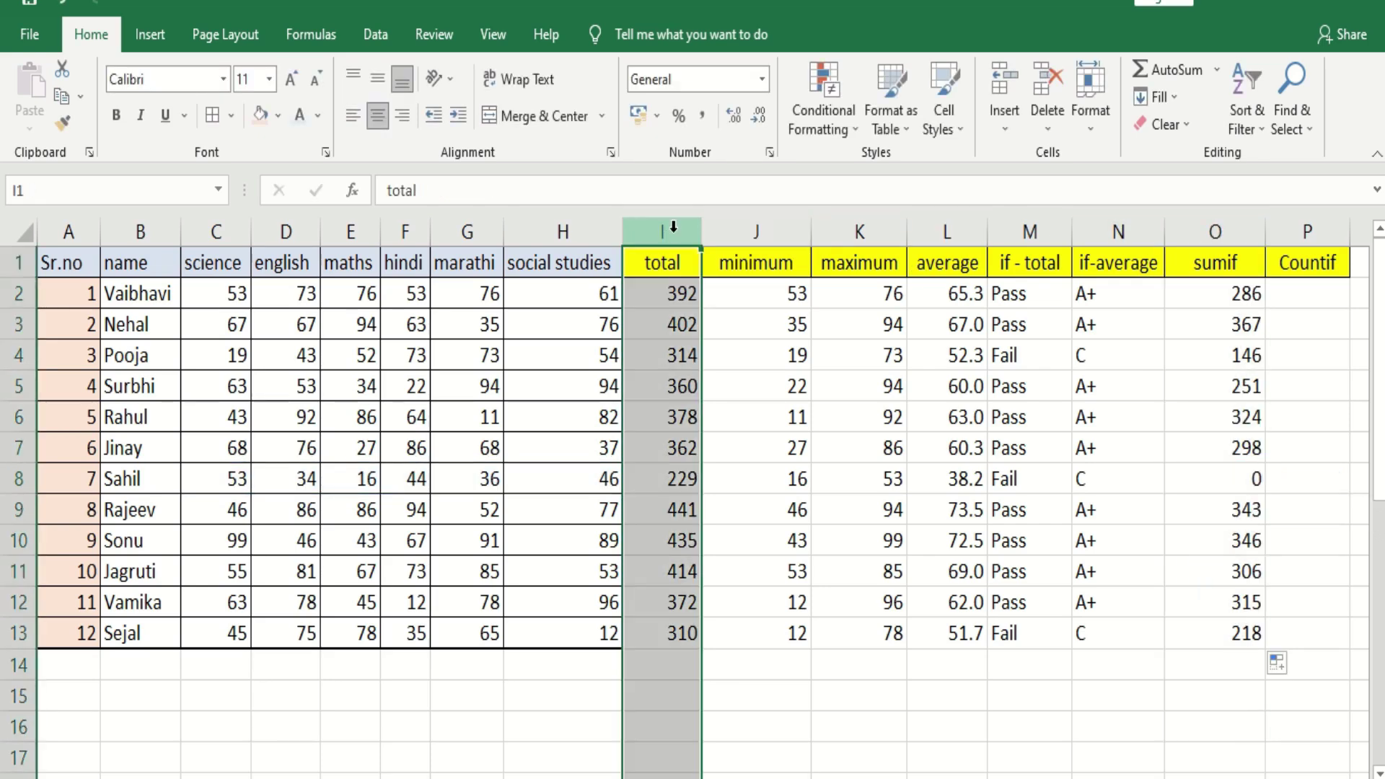
click(1235, 227)
click(1205, 295)
double_click(1202, 295)
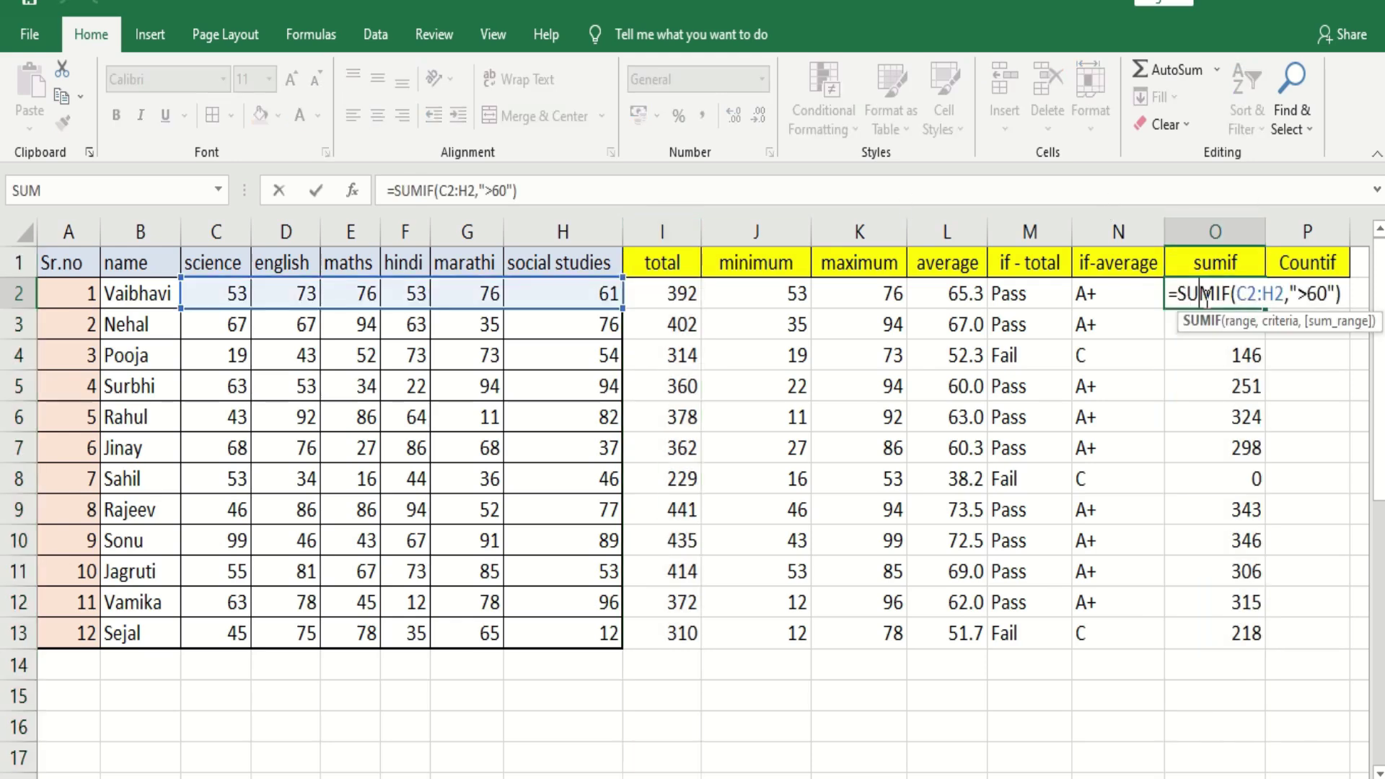
drag(1248, 296, 1300, 292)
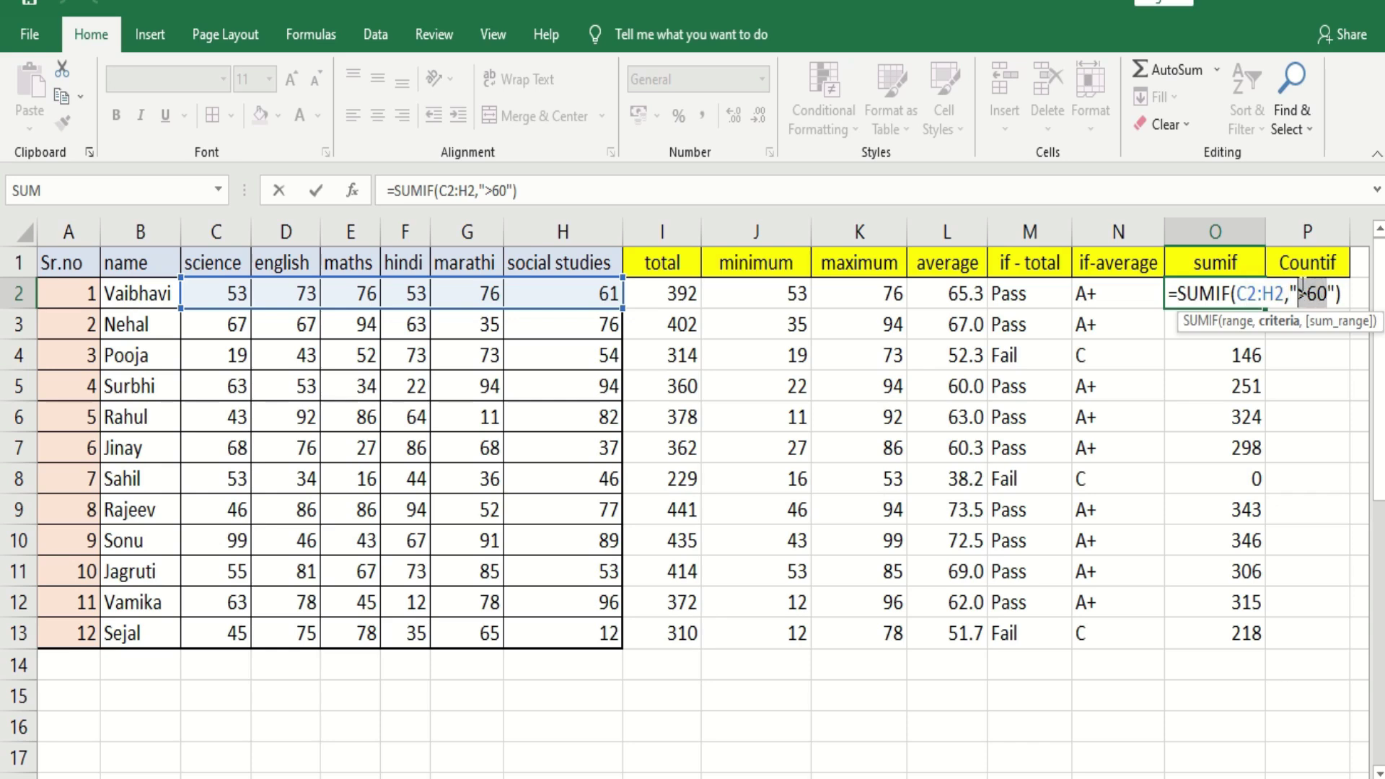
key(Escape)
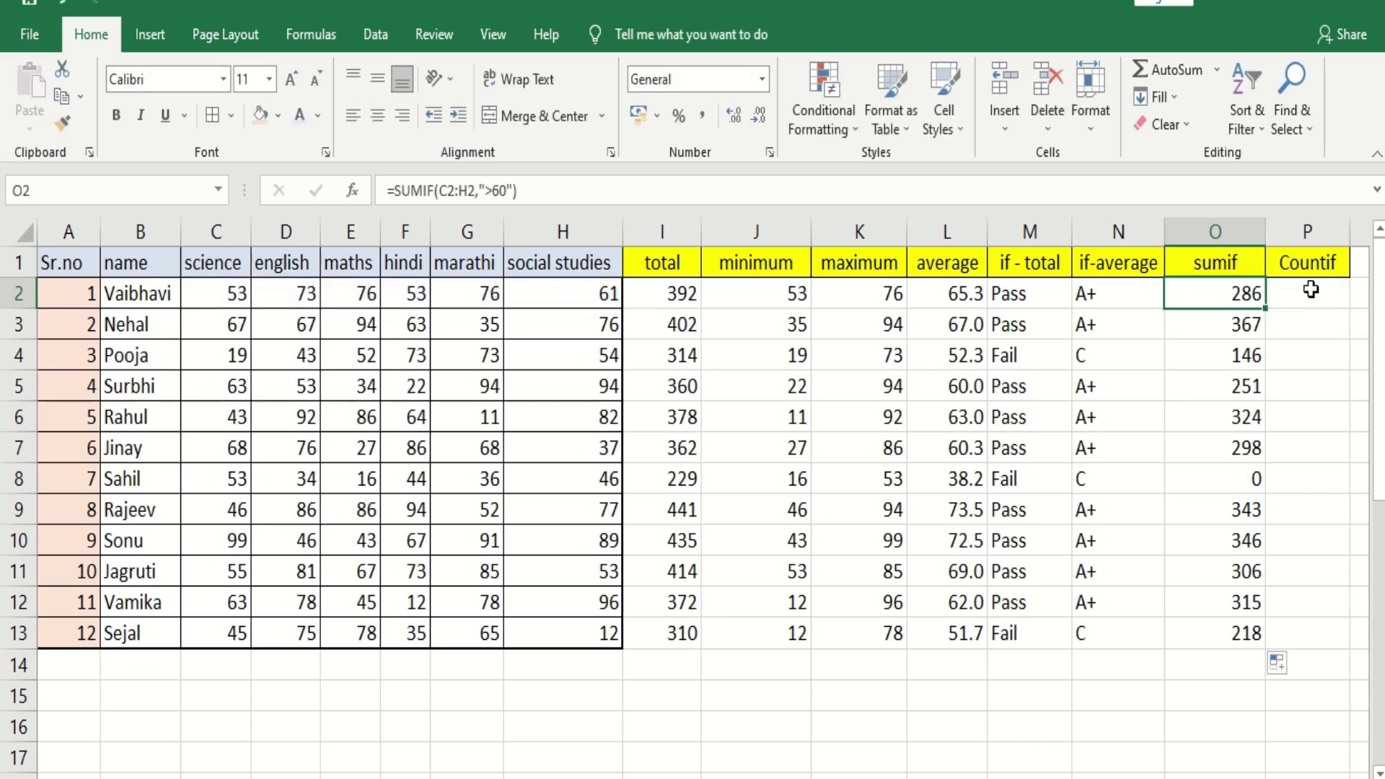
Count the first student's marks above 60 in P2 with =COUNTIF(C2:H2,">60") and fill the formula down to P13
click(1311, 289)
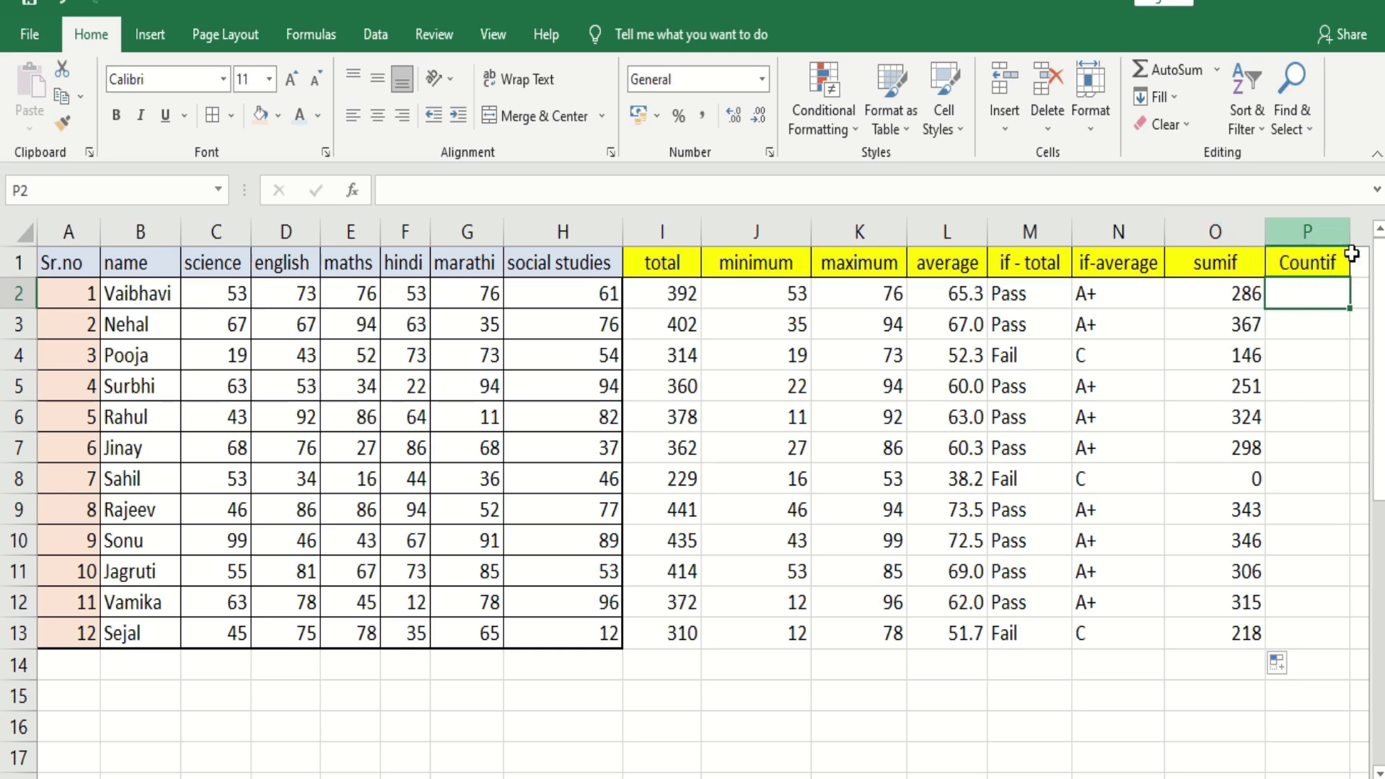
text(=coun)
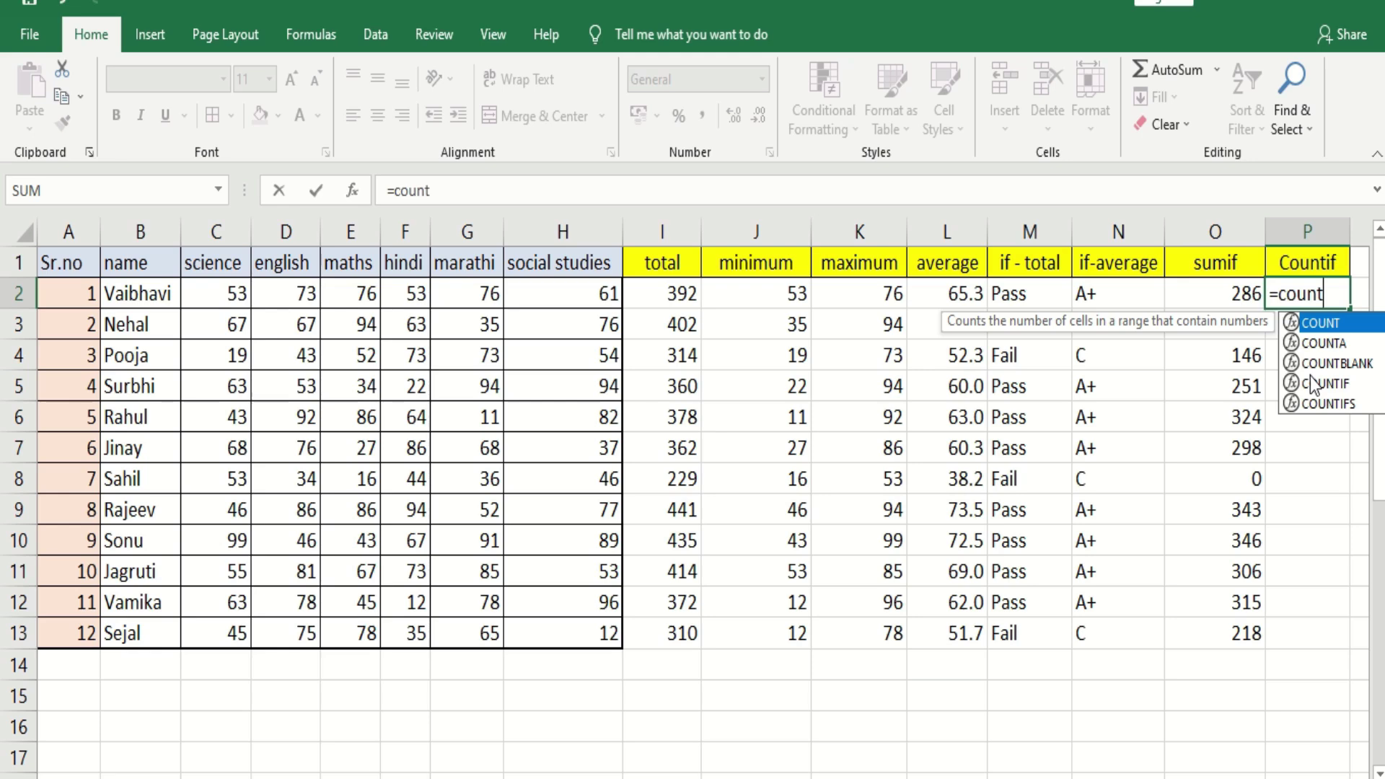
text(t)
click(1311, 382)
double_click(1311, 382)
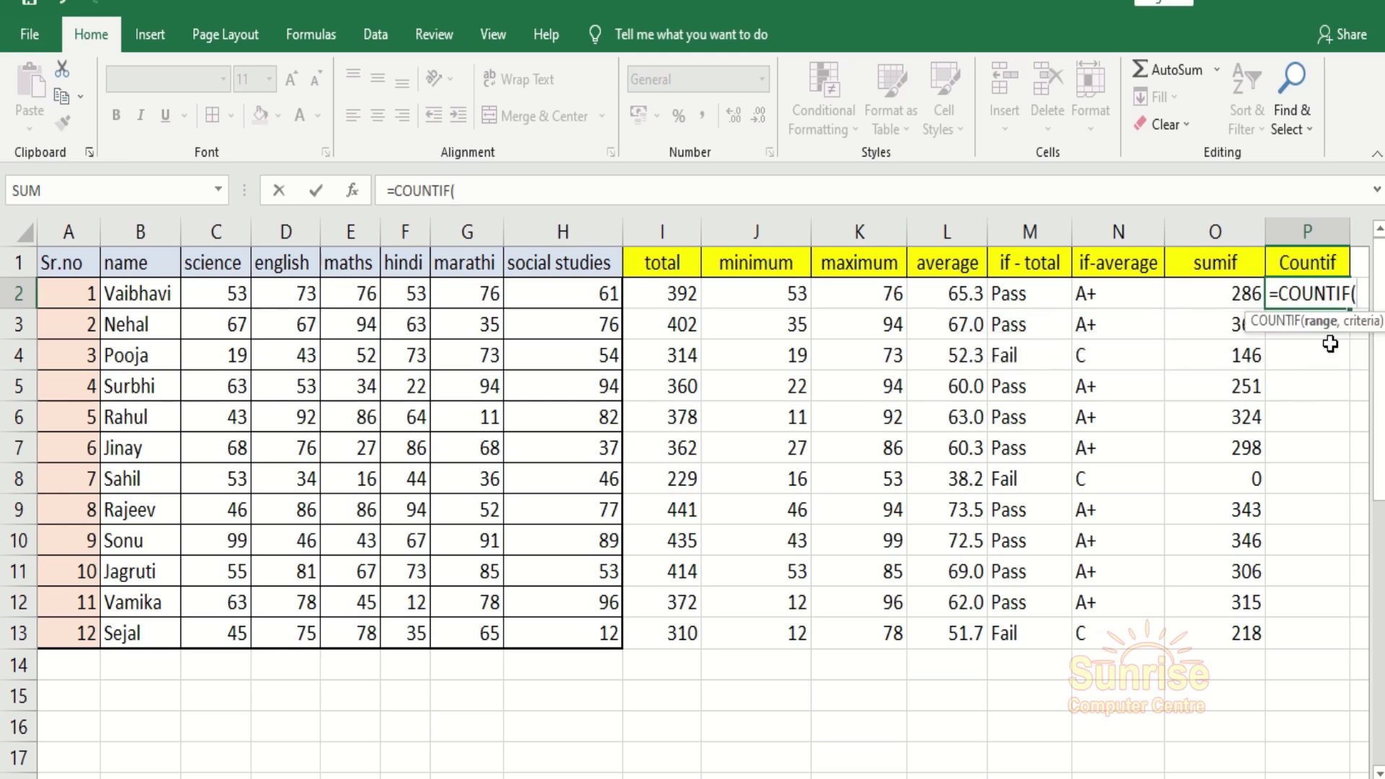
drag(207, 305, 570, 300)
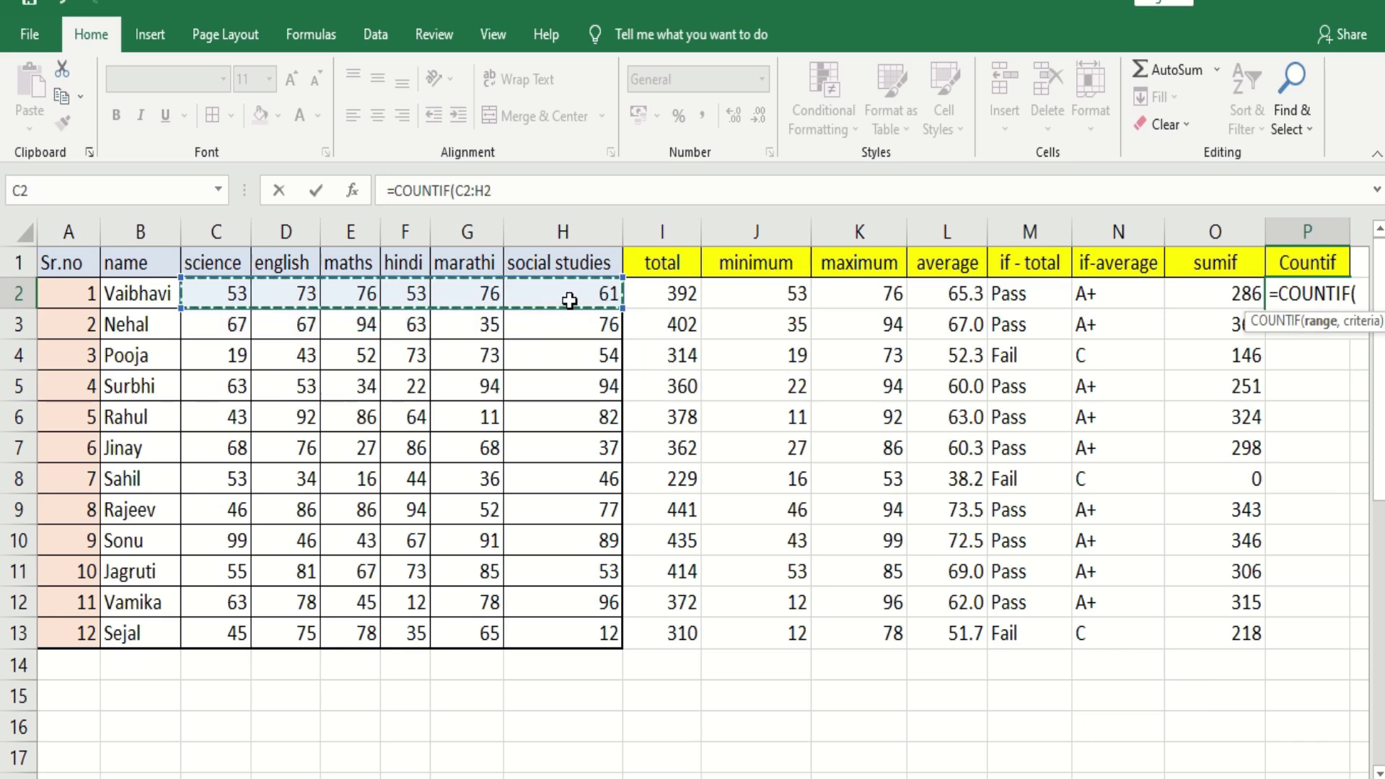
text(,)
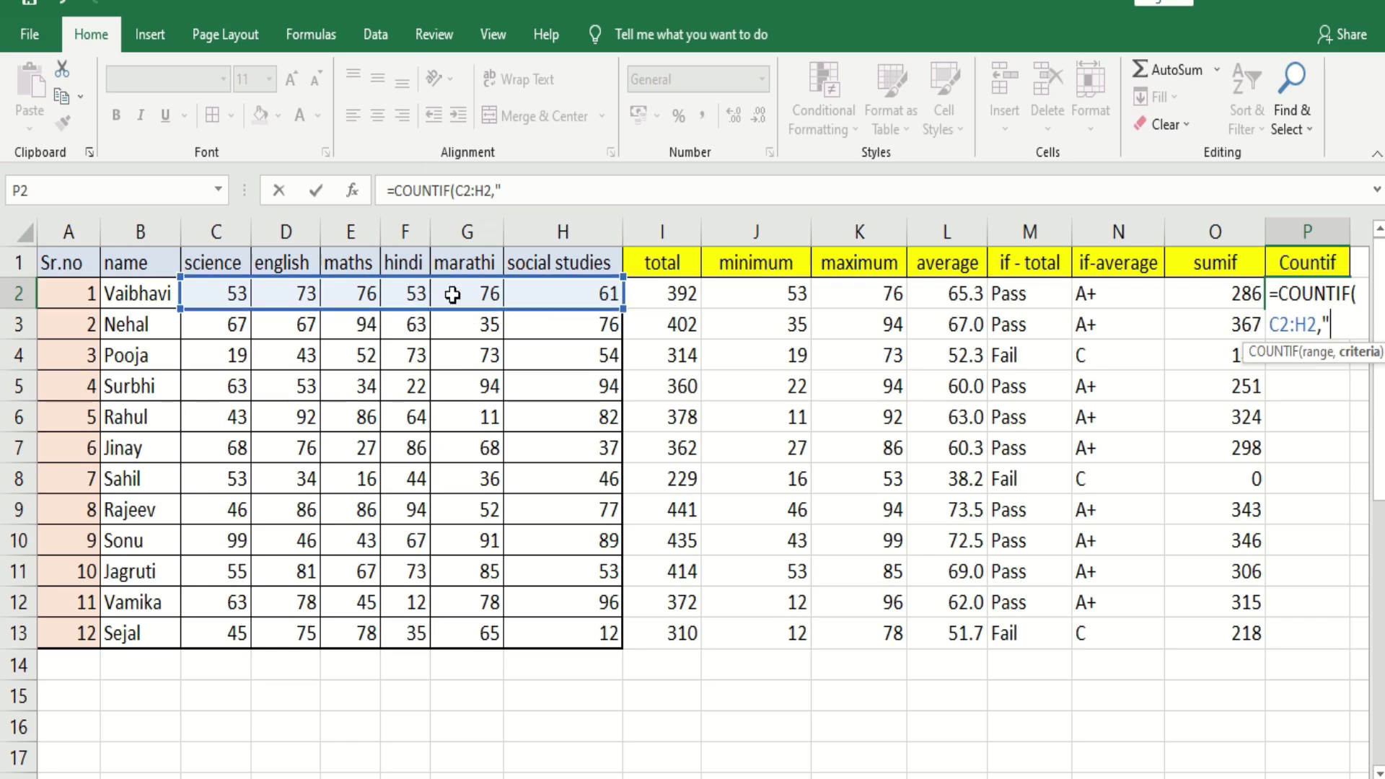
text(>)
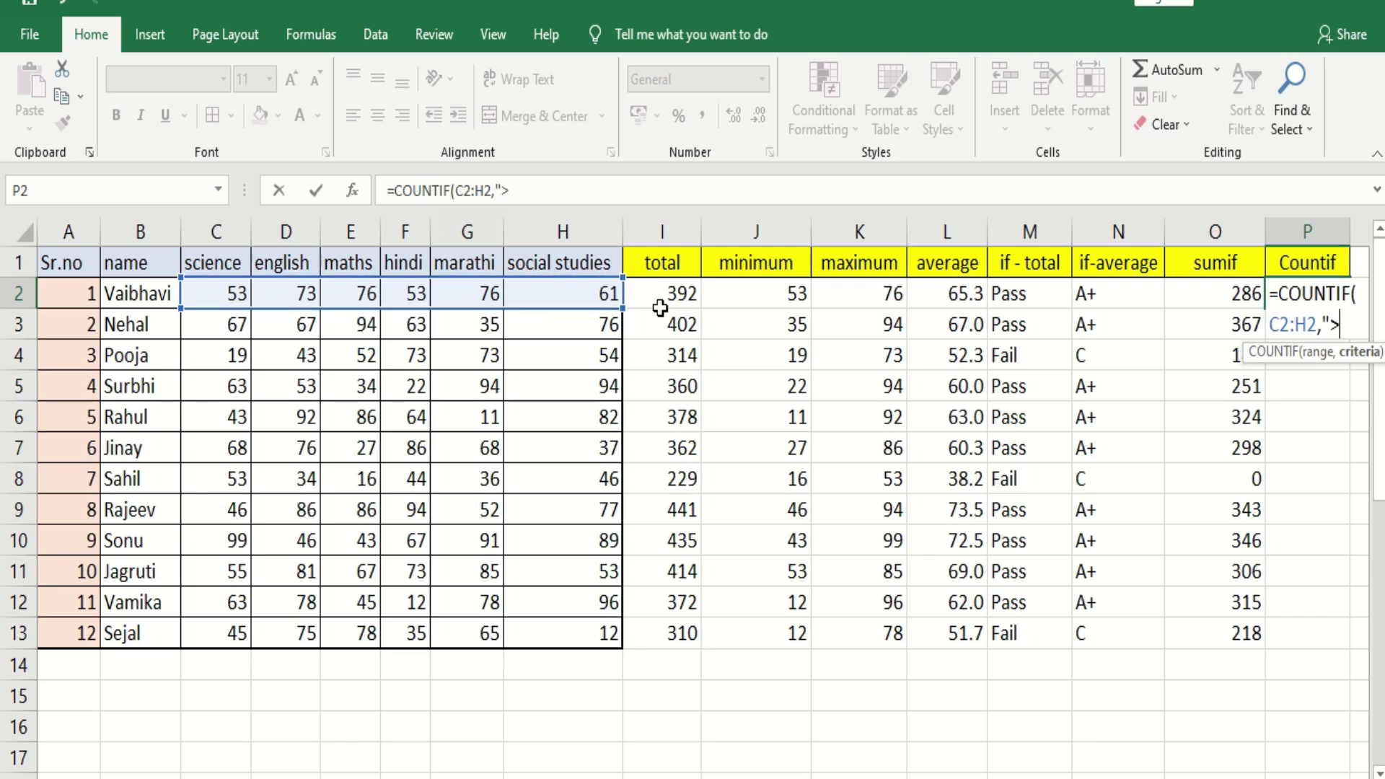
text(60"))
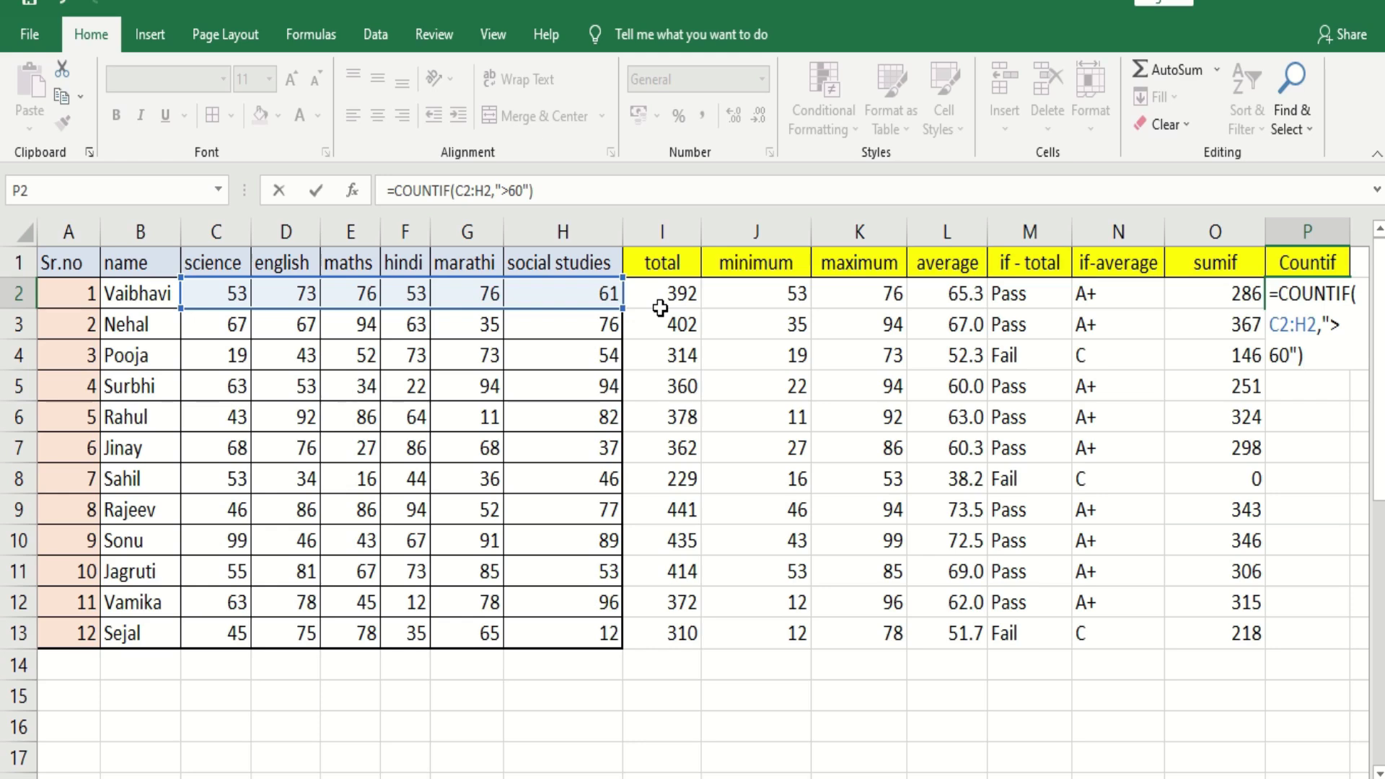
key(Return)
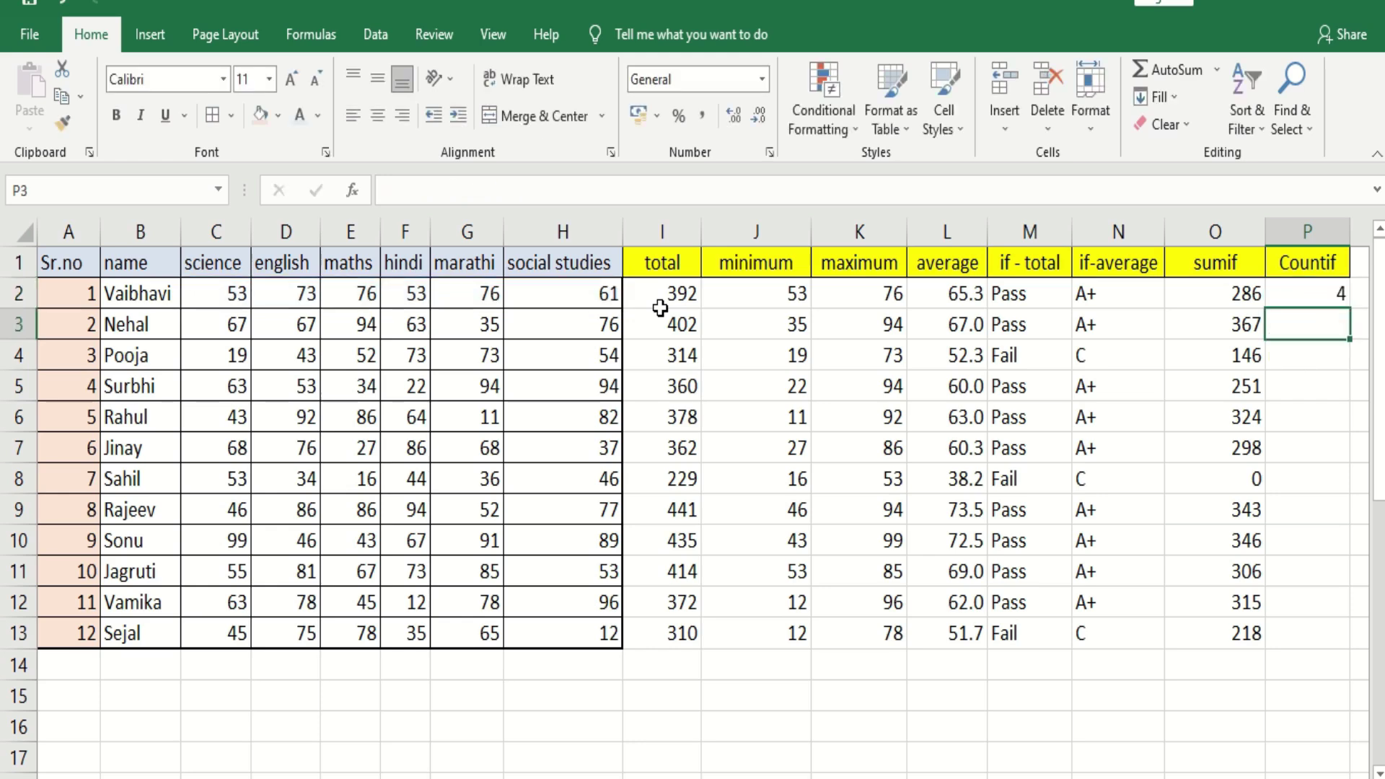
click(1298, 290)
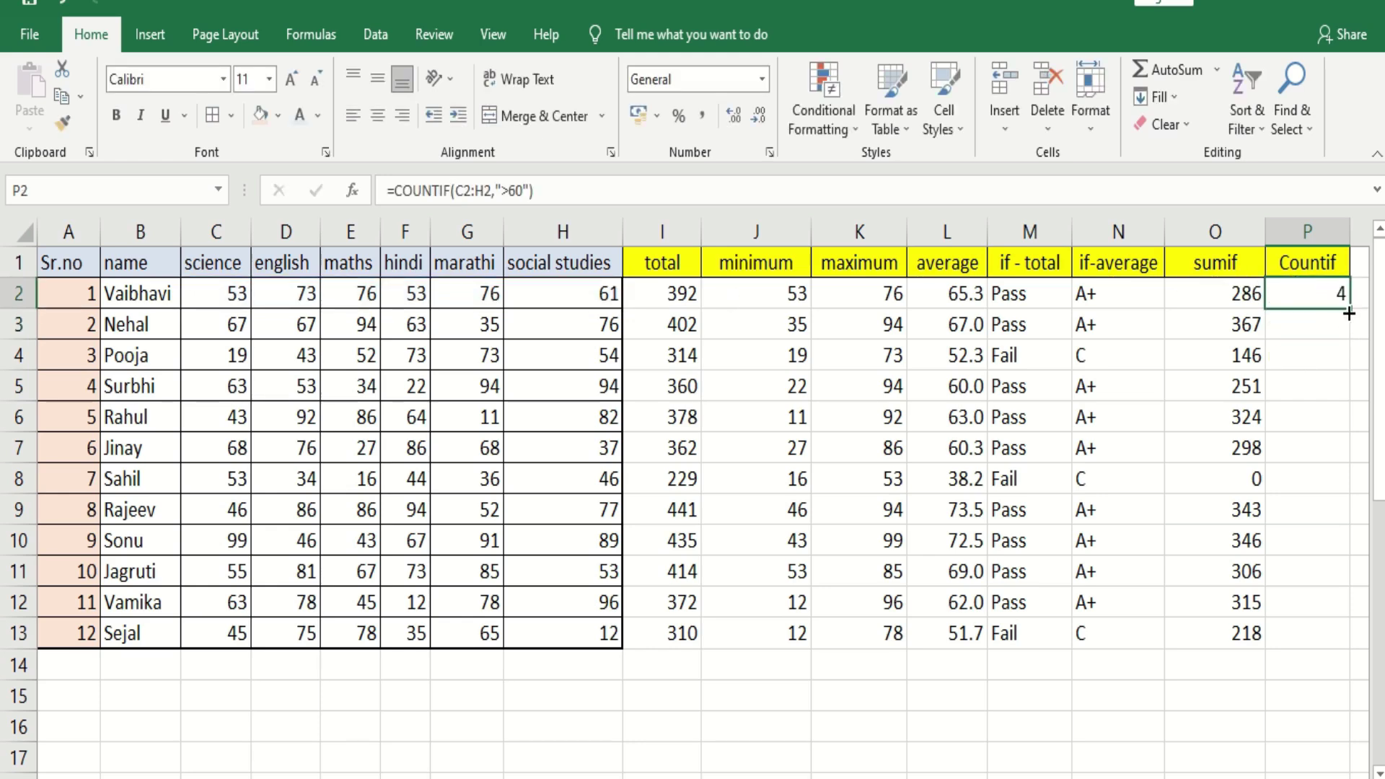
double_click(1349, 313)
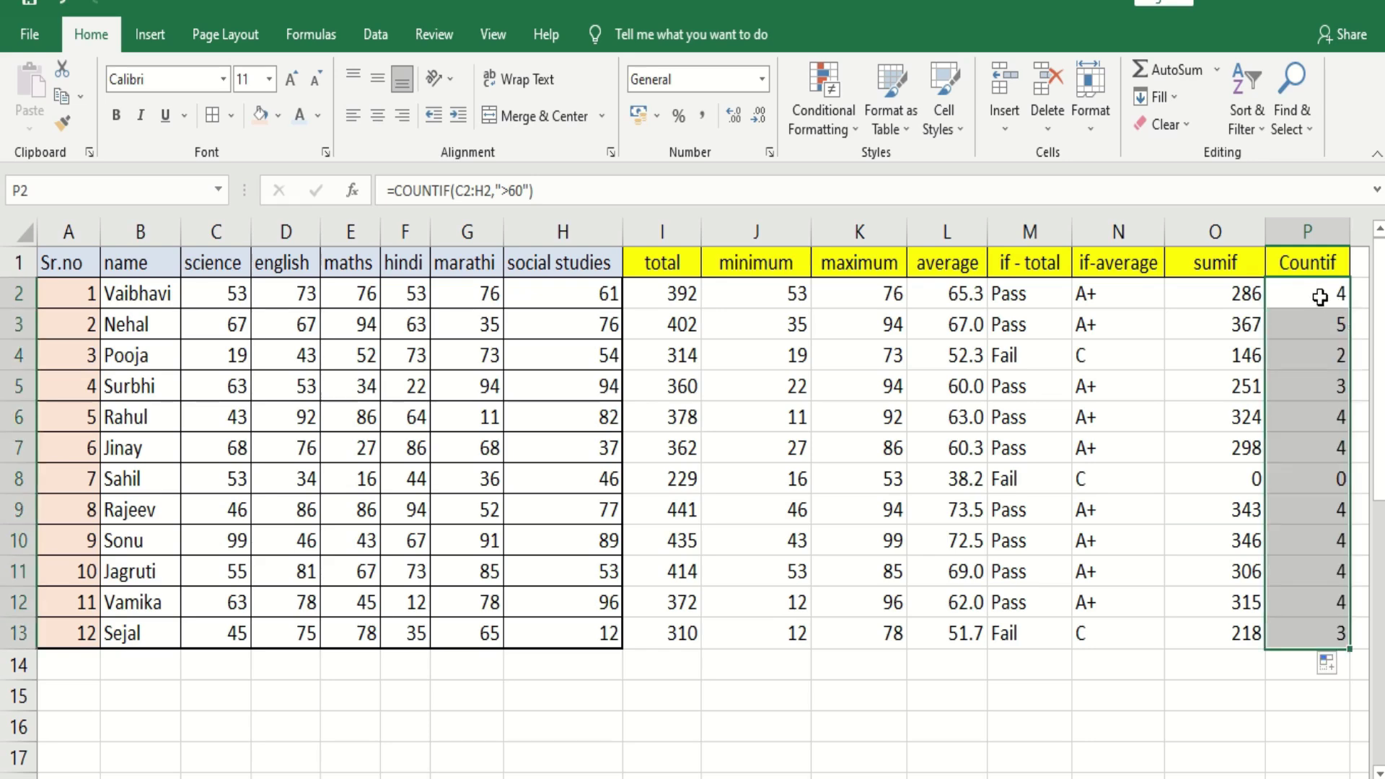
Check the COUNTIF formula in P2 against the first student's subject marks in C2:H2
click(1321, 296)
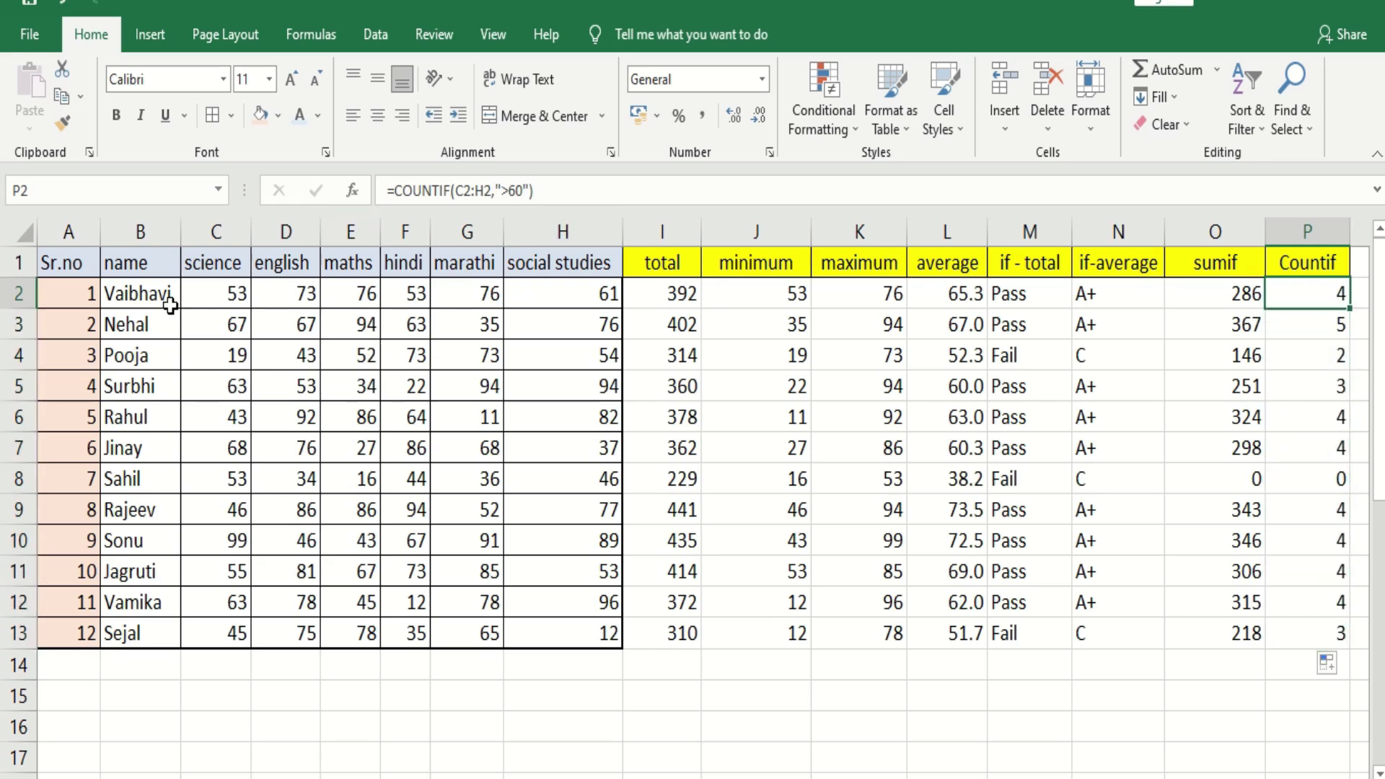
click(280, 291)
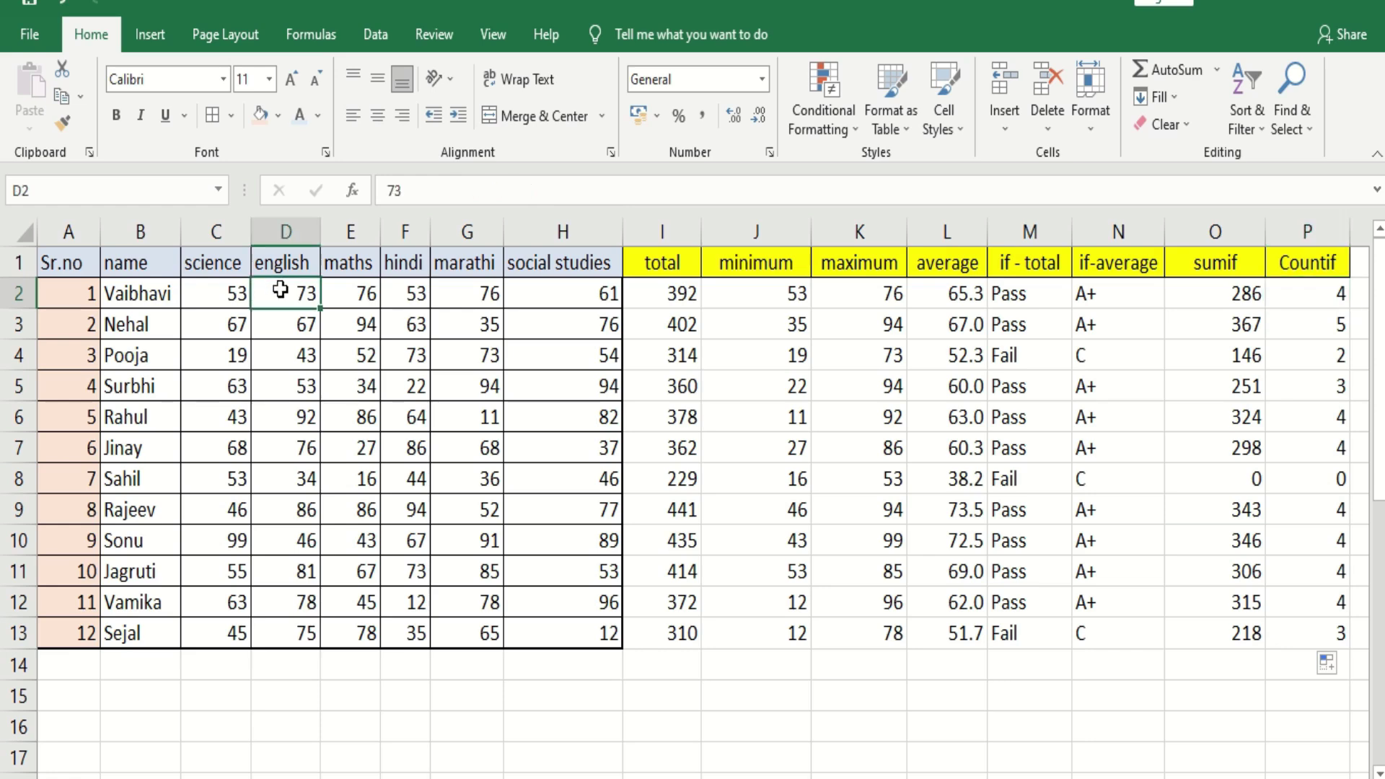
click(342, 293)
click(461, 295)
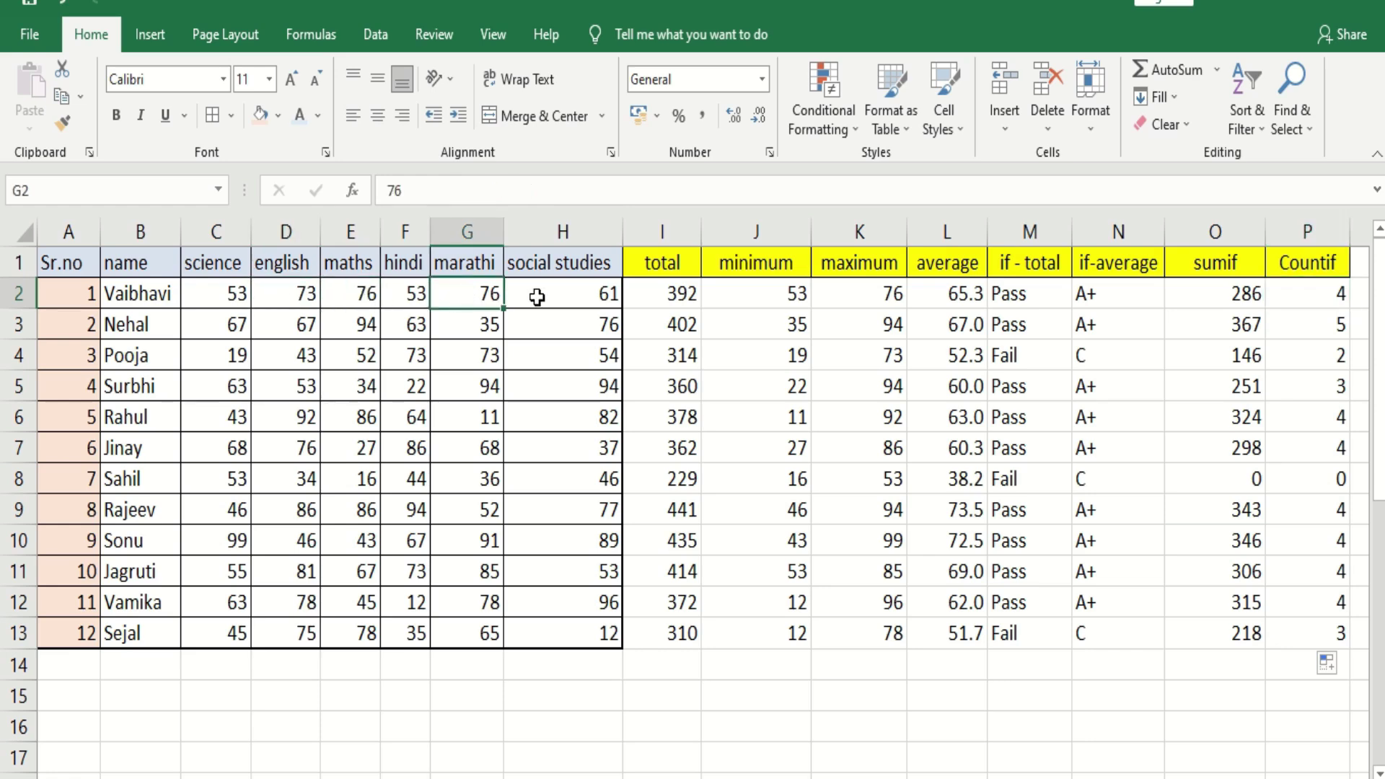
click(541, 297)
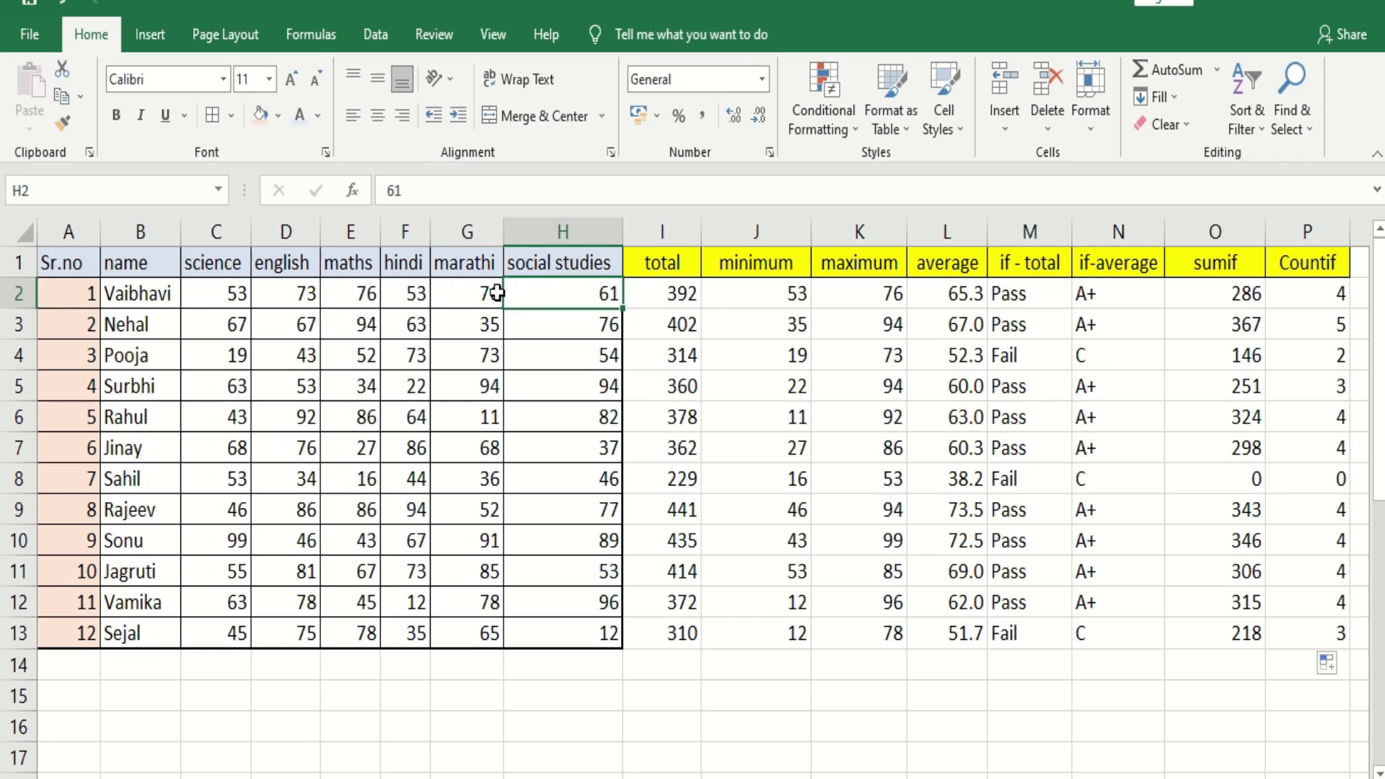
click(244, 293)
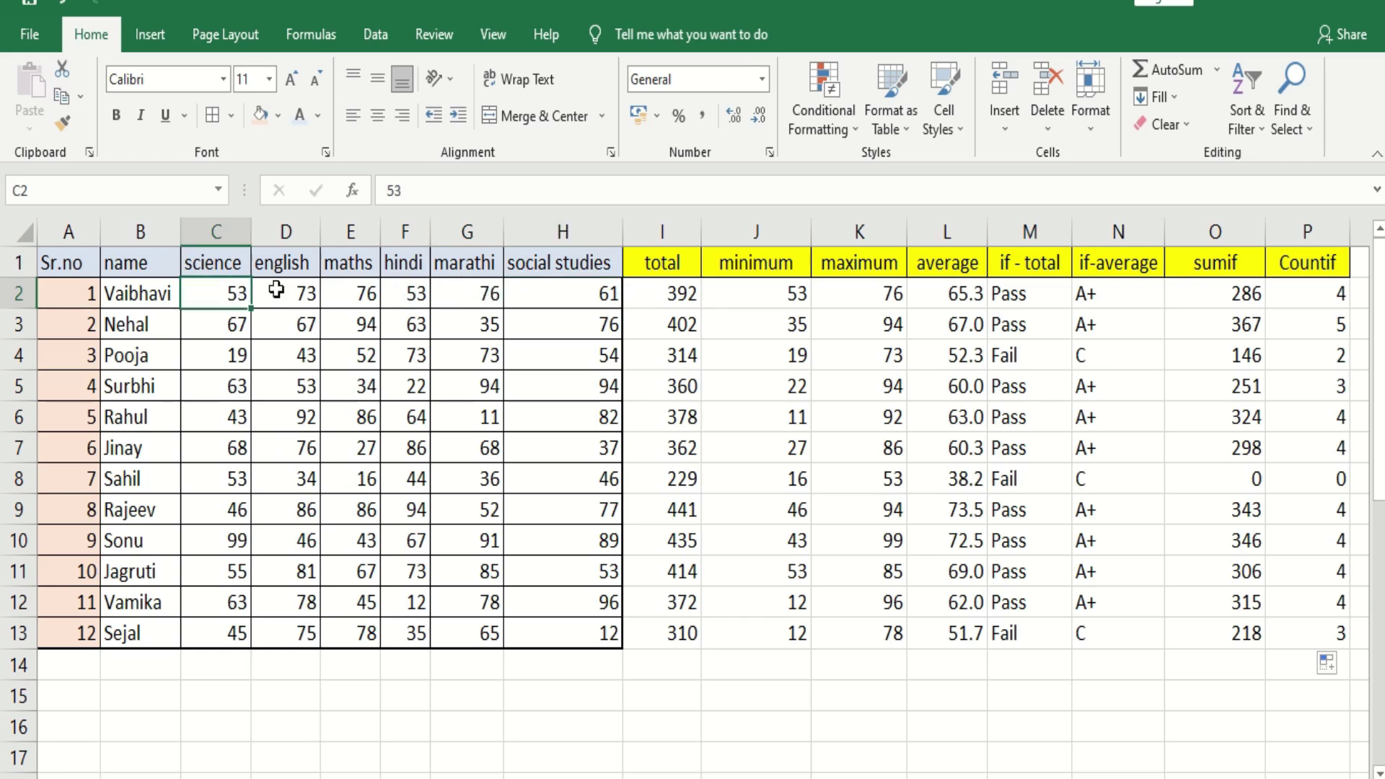
click(420, 289)
Set the first student's science mark in C2 to 79
click(208, 293)
text(79)
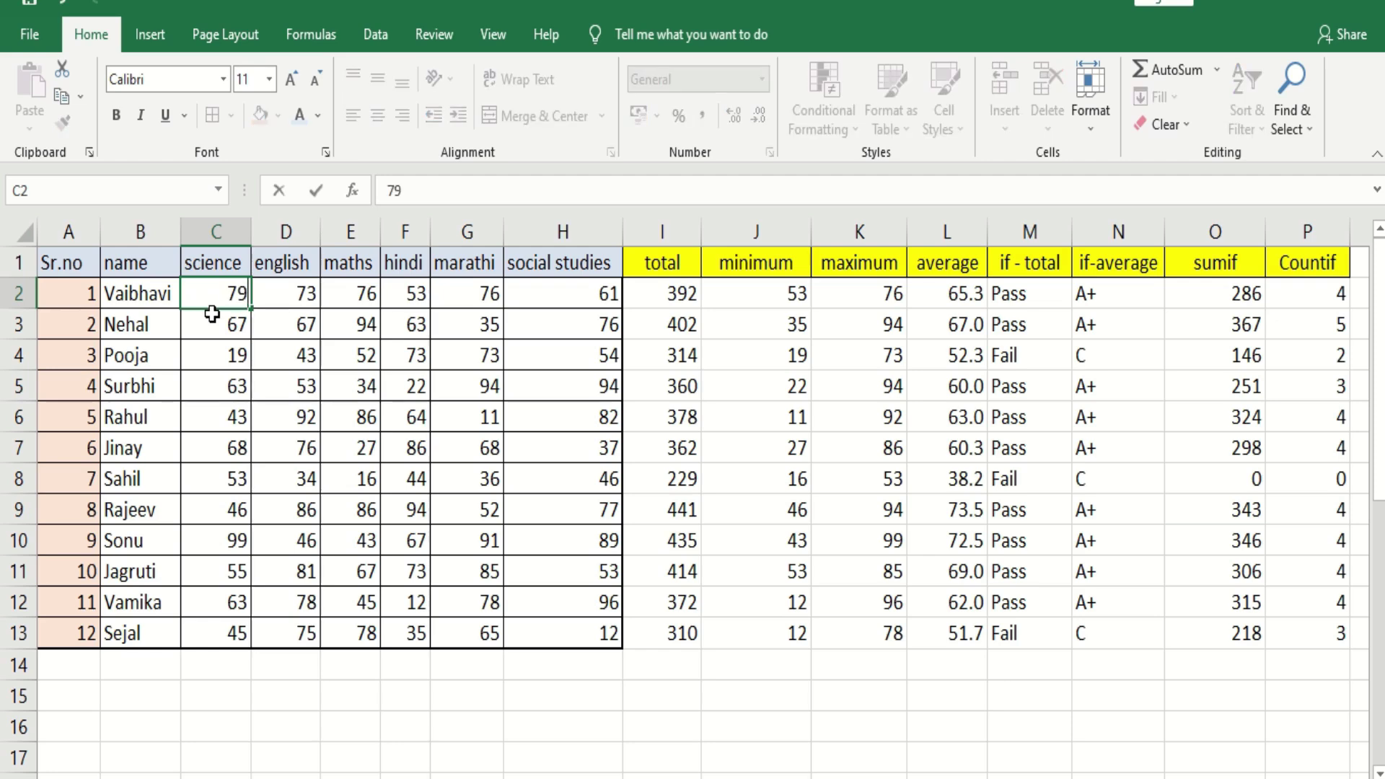
key(Return)
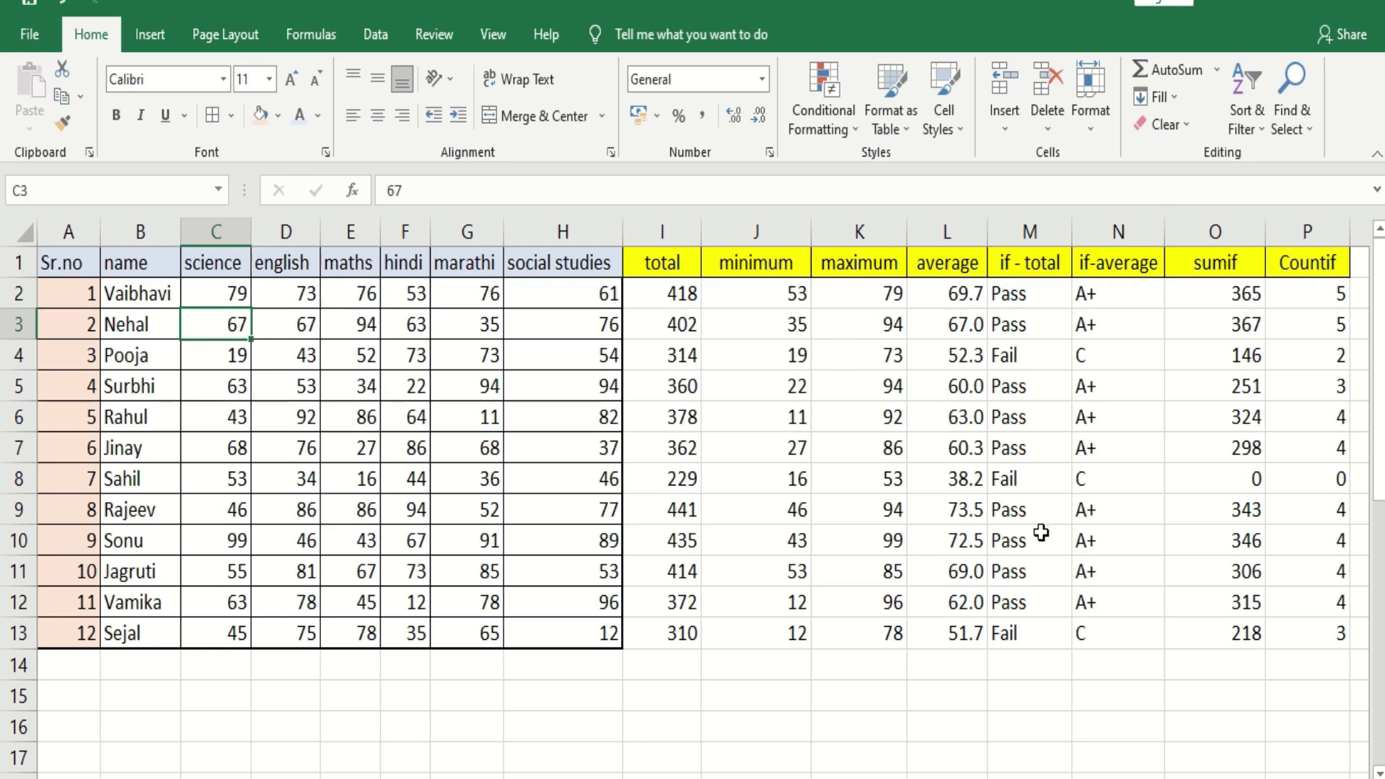
click(410, 442)
drag(409, 434, 391, 427)
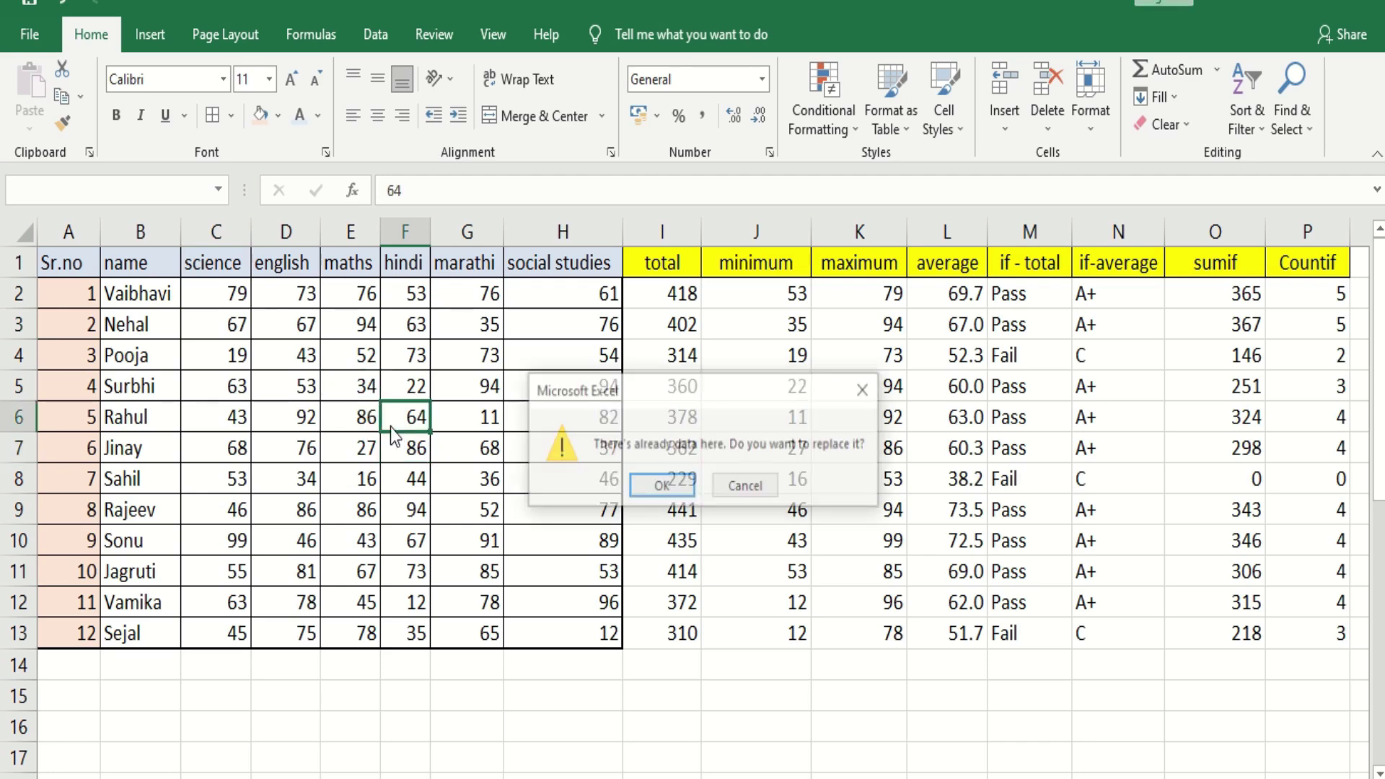
click(866, 390)
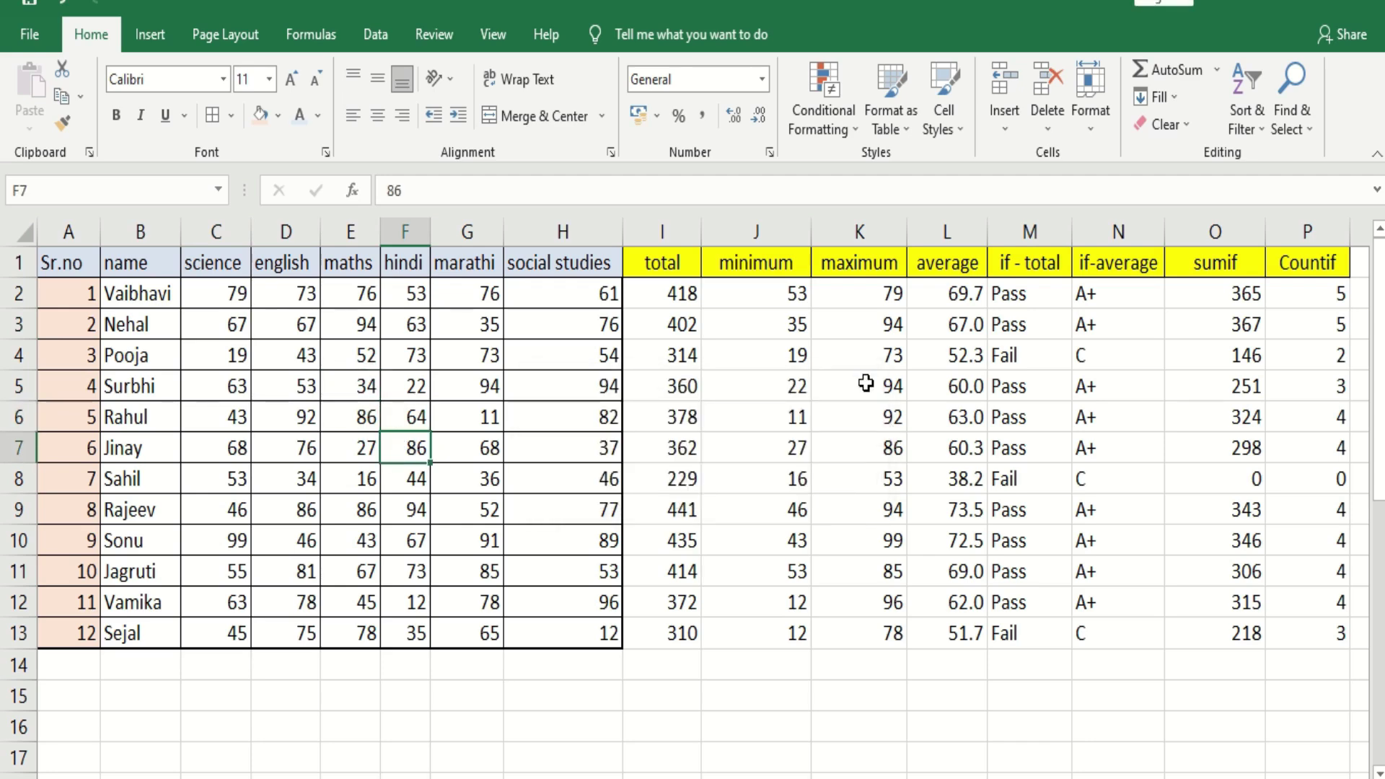
Look over the count, counta and countblank headings of the second marks table in row 22
click(966, 566)
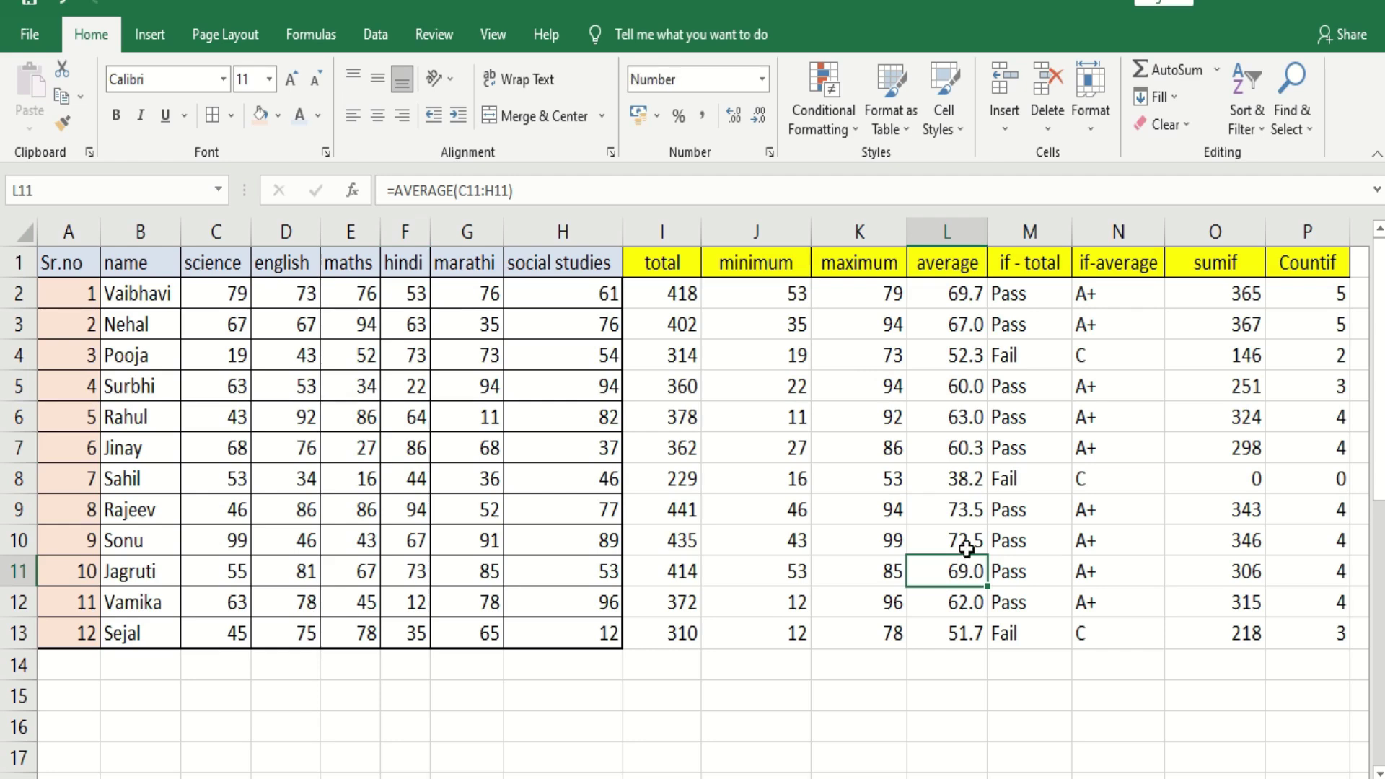
click(1004, 491)
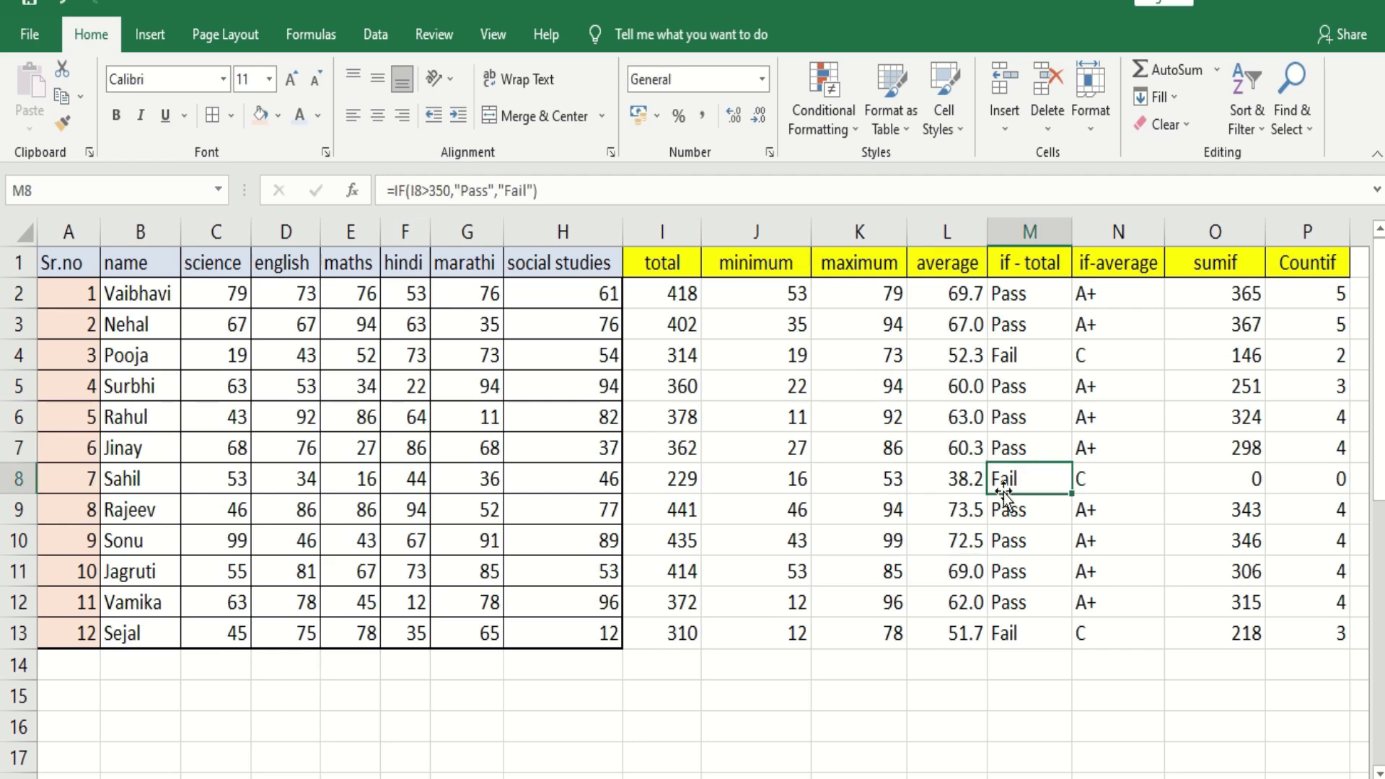
click(771, 590)
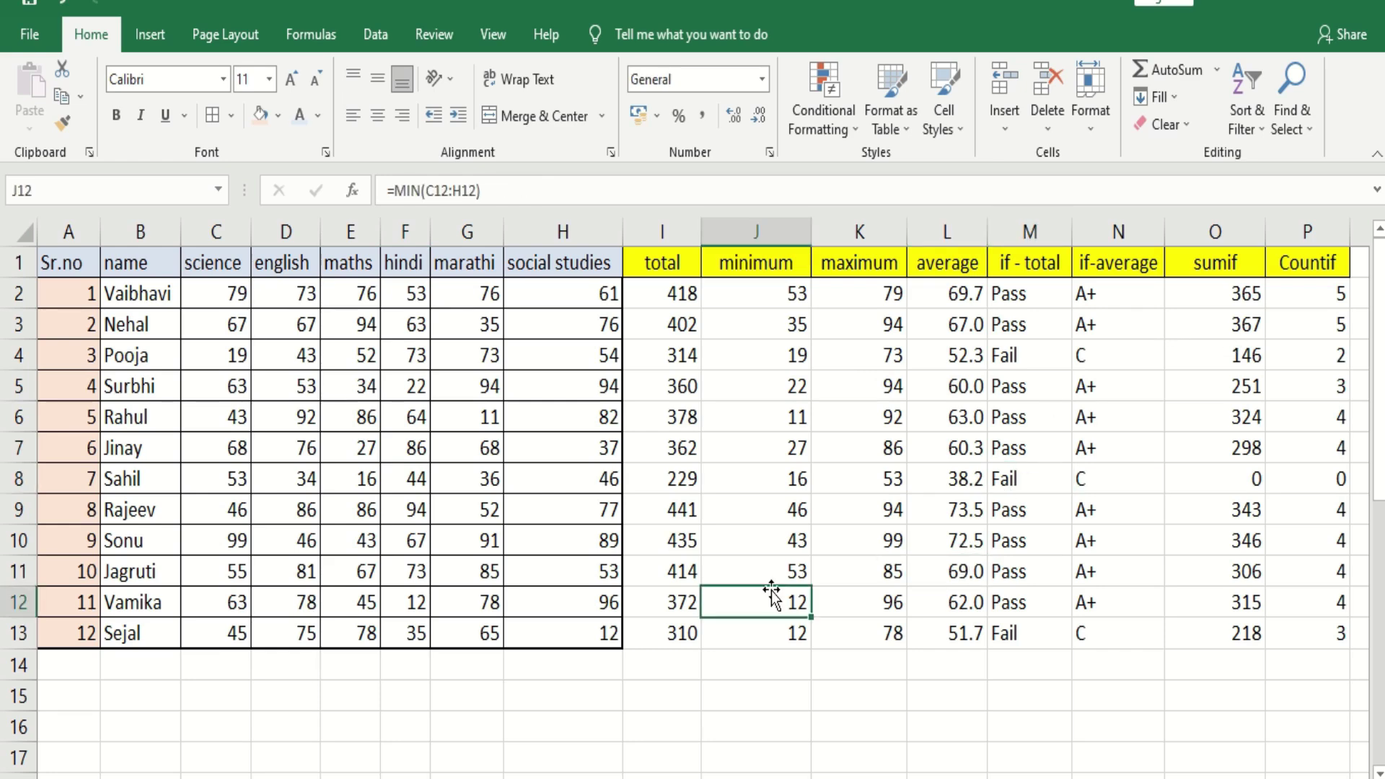
scroll(771, 591, down, 7)
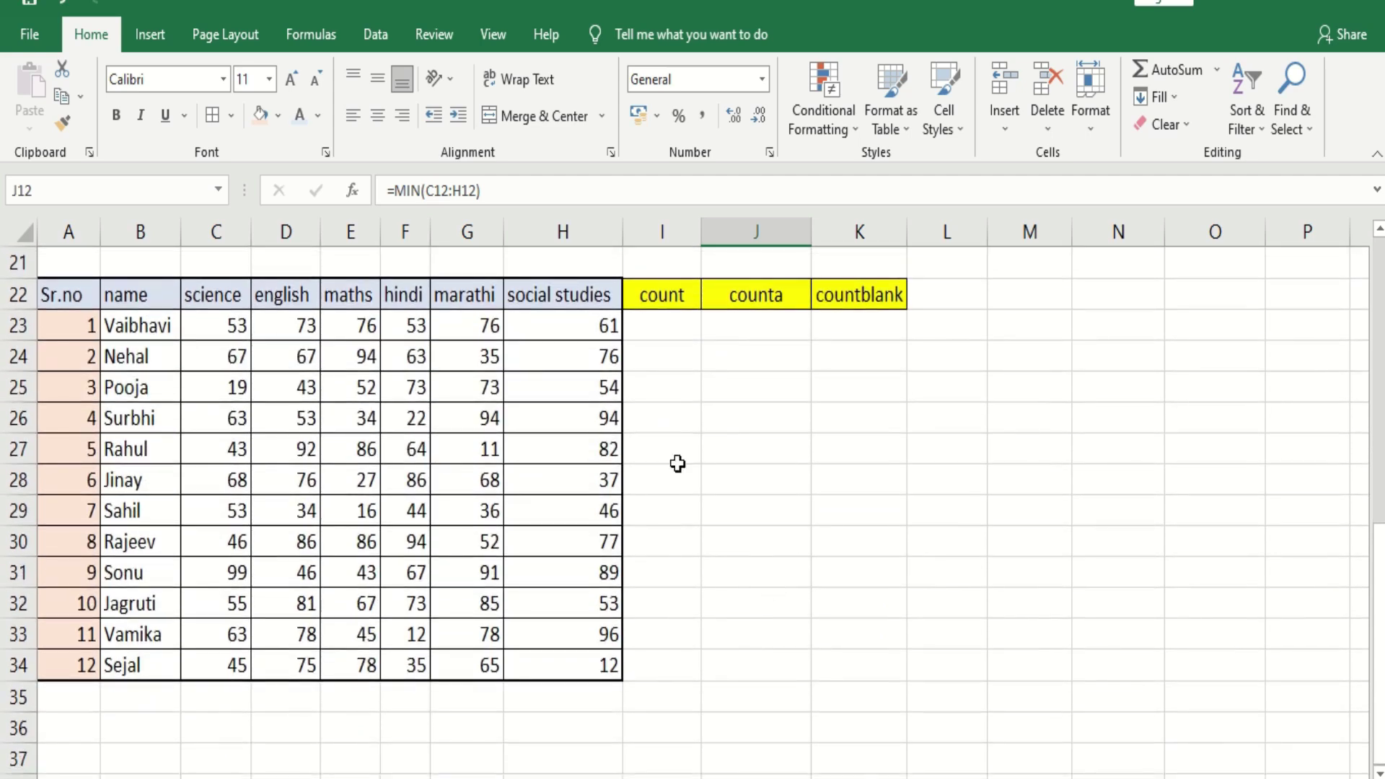
click(685, 290)
click(777, 301)
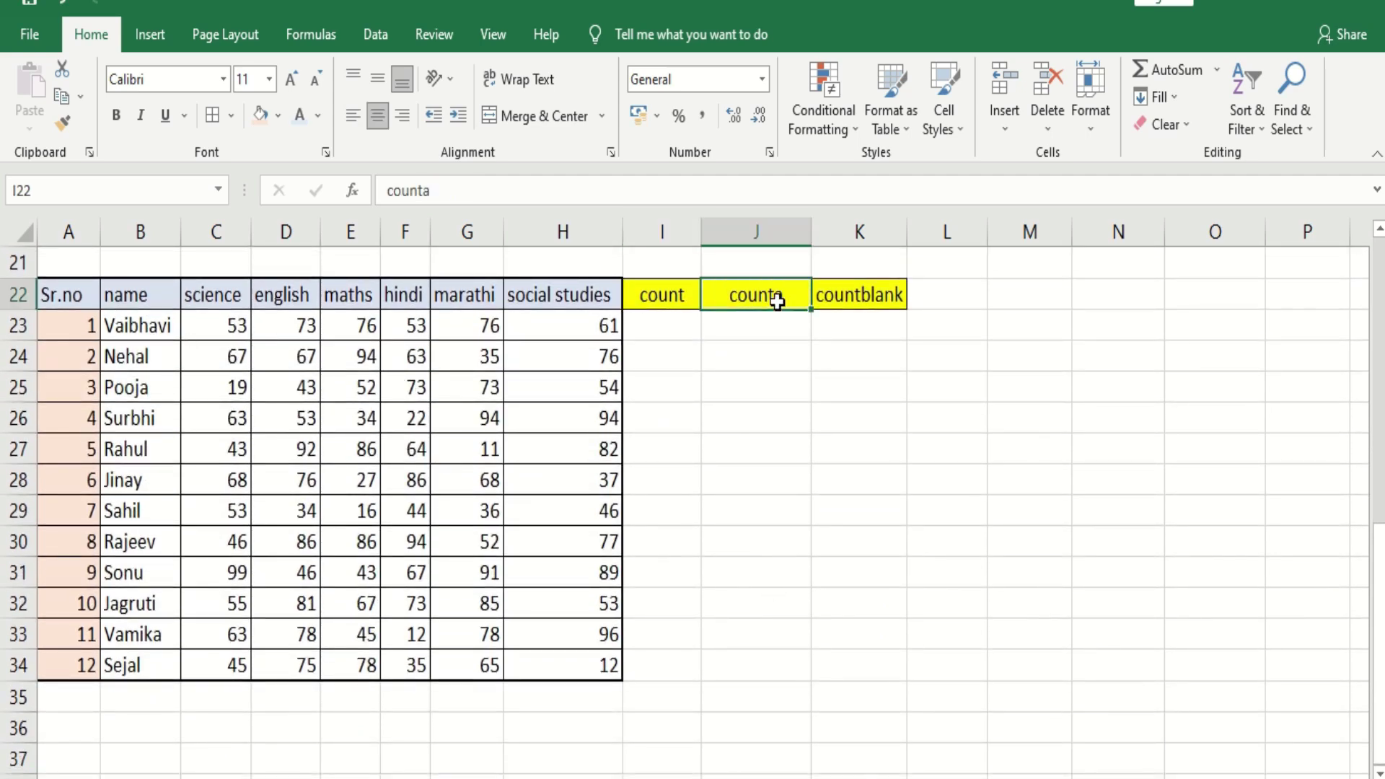
click(831, 300)
scroll(835, 299, up, 6)
scroll(835, 300, up, 1)
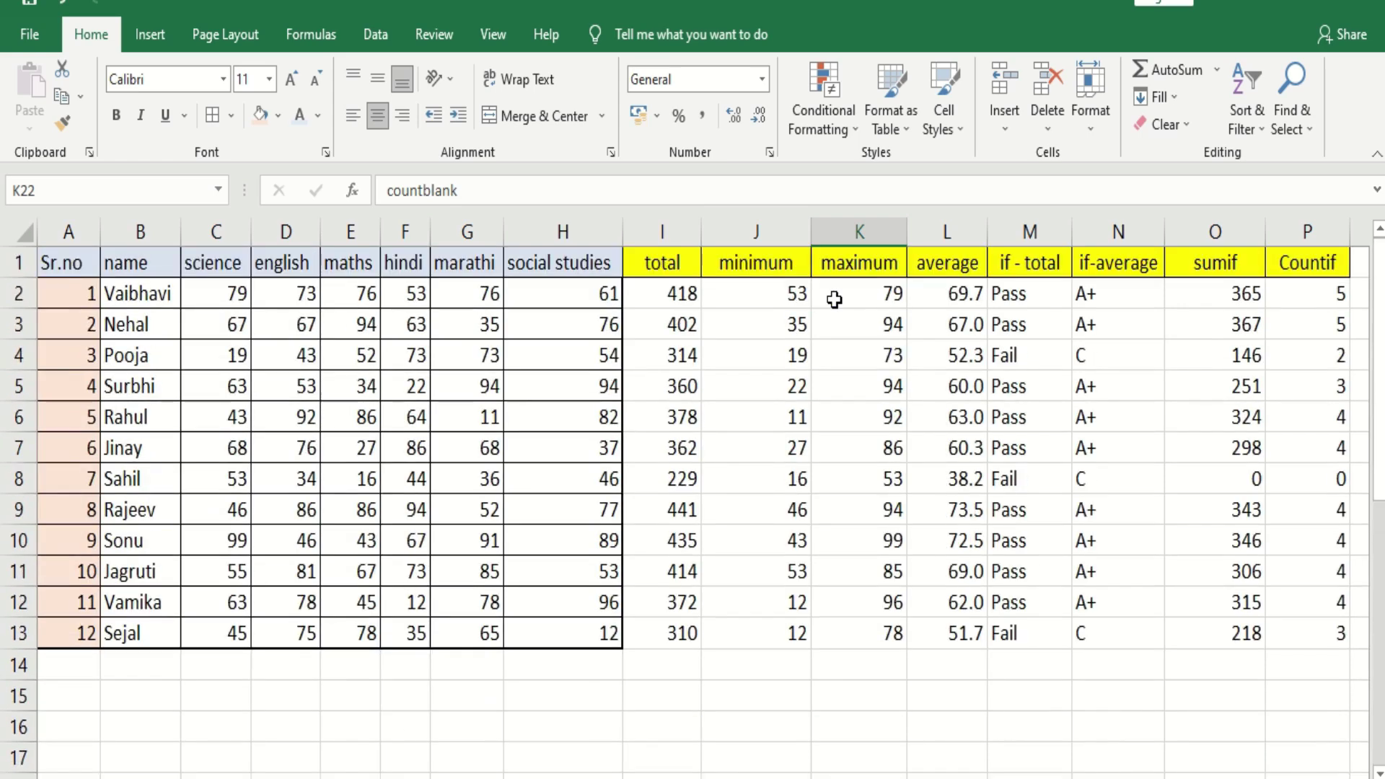
Review the filled result range I2:P13 and inspect the minimum, average and if-average formulas in row 6
drag(678, 300, 1271, 634)
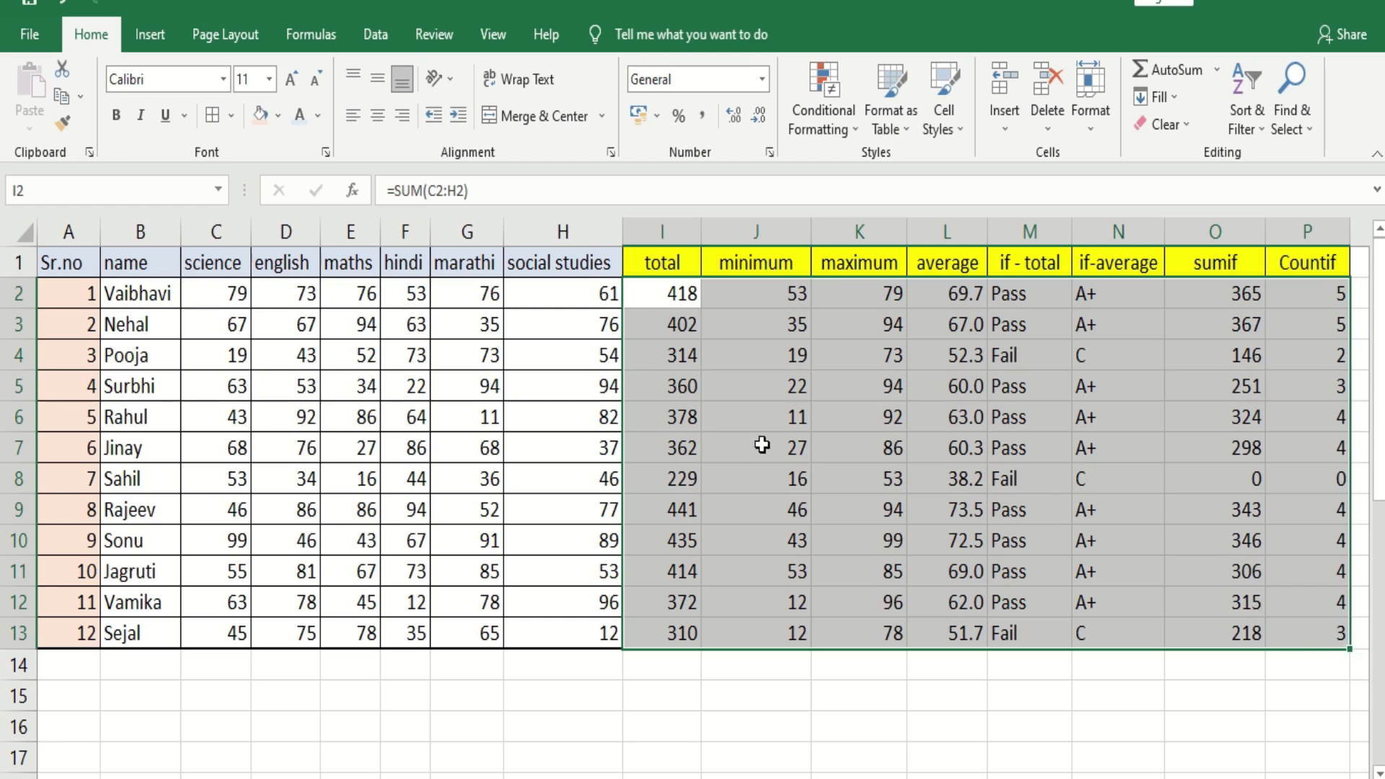
double_click(747, 398)
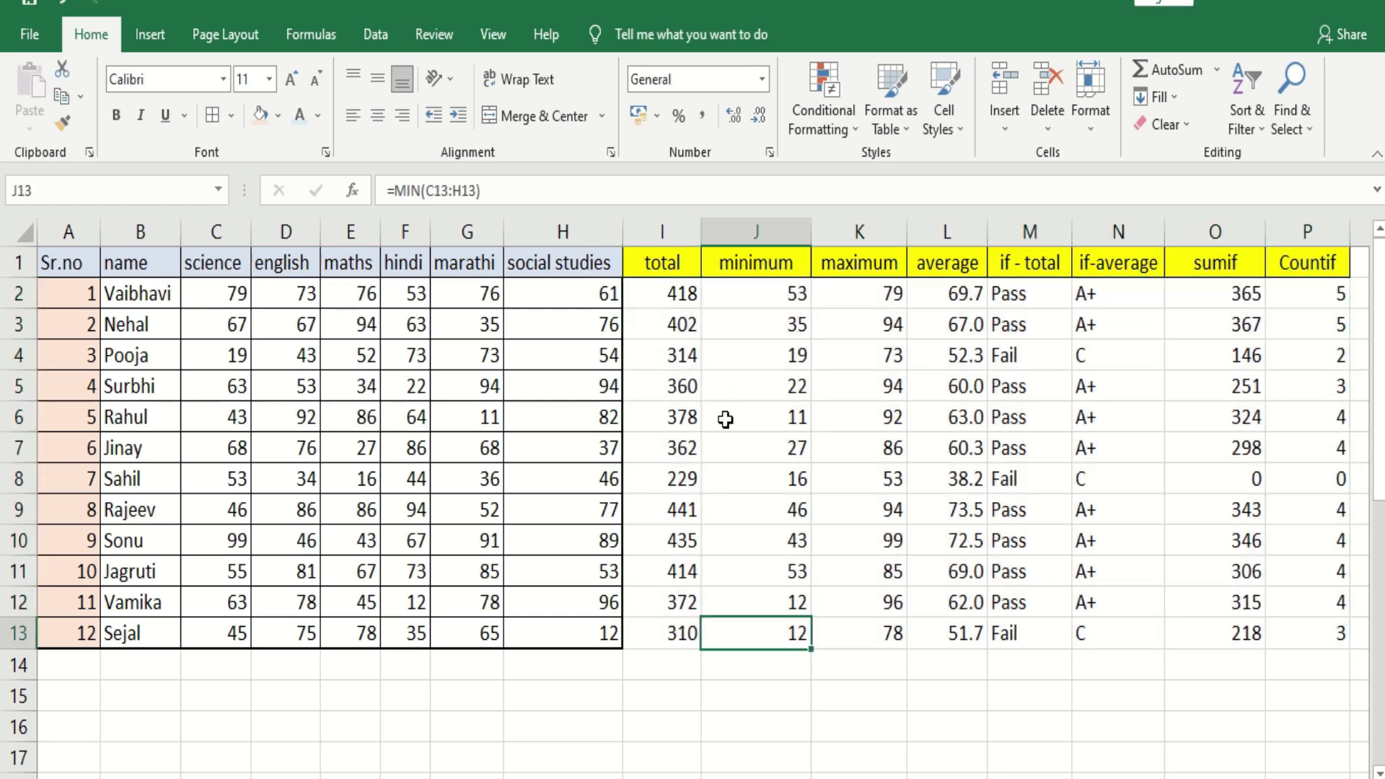
double_click(723, 417)
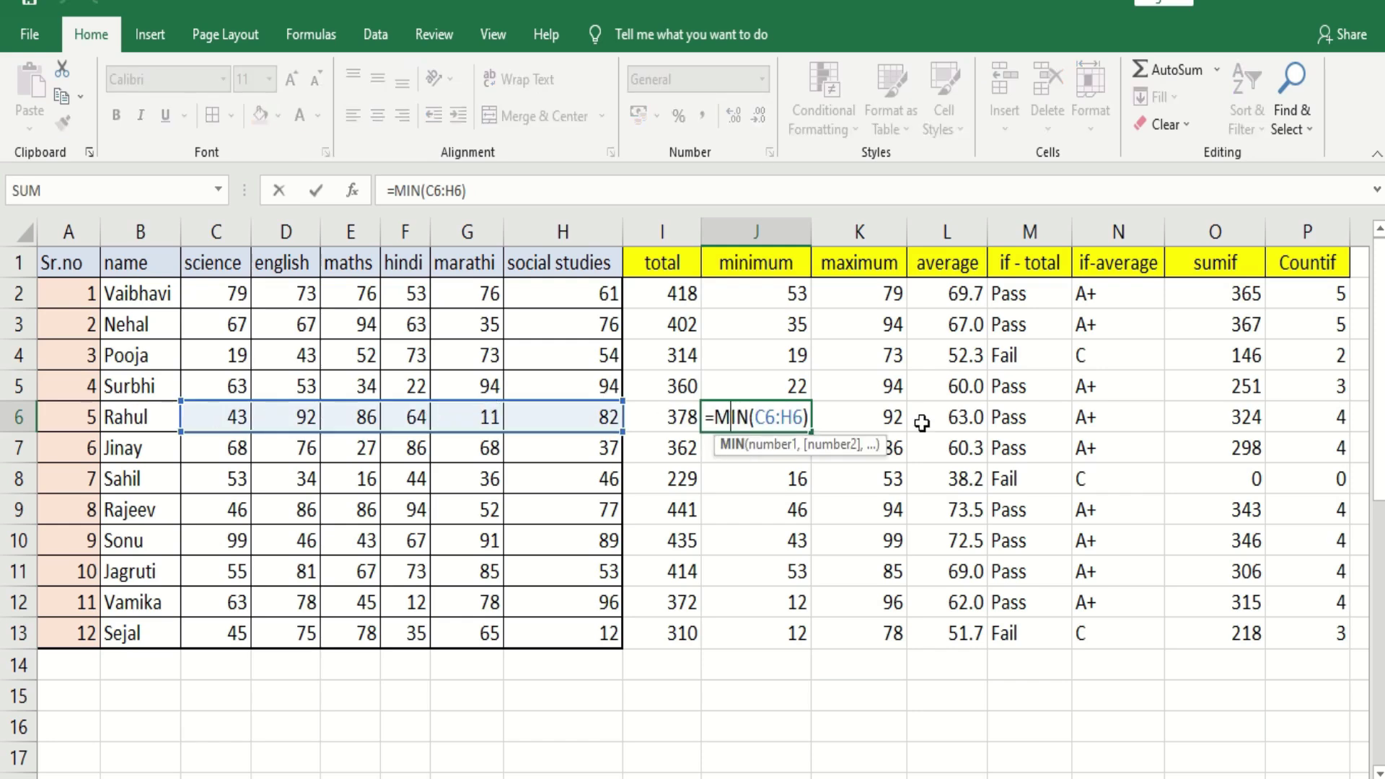
key(Escape)
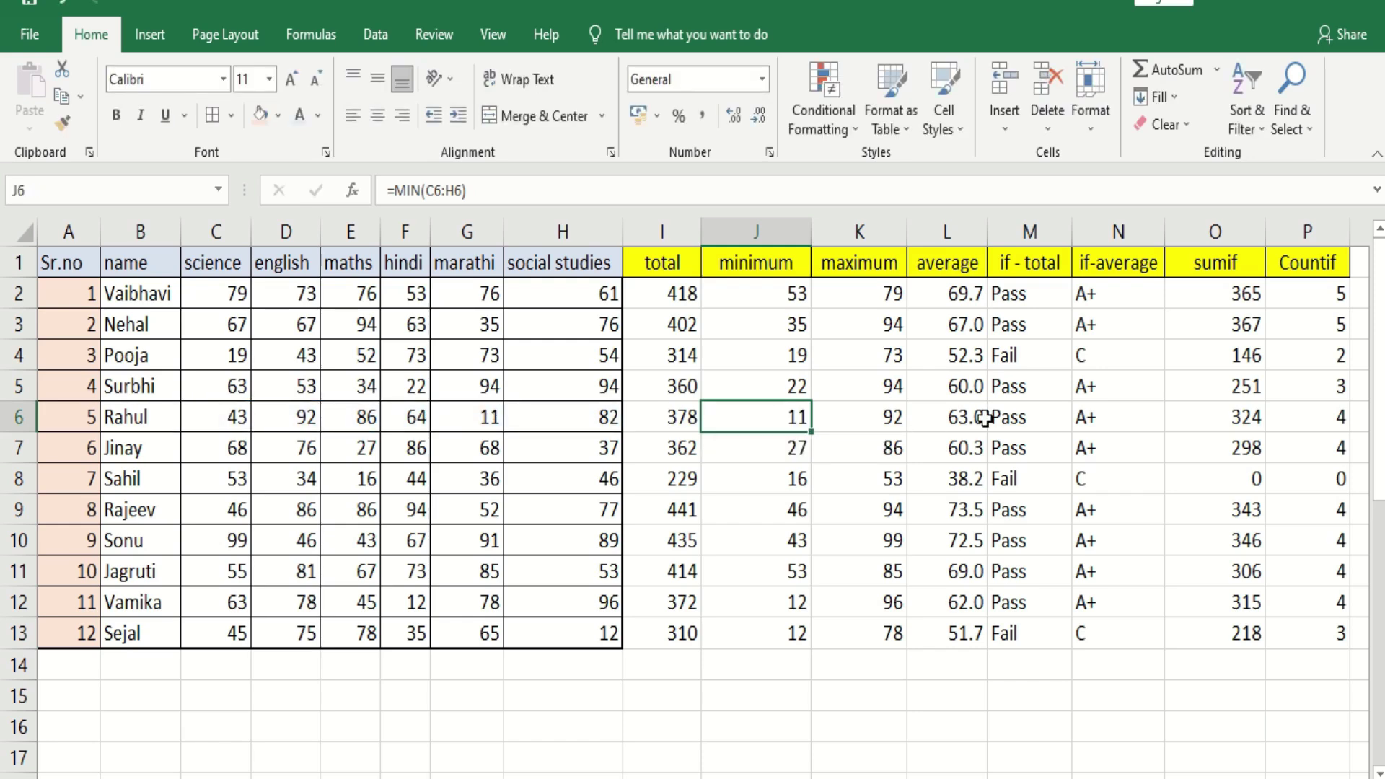
double_click(970, 415)
key(Escape)
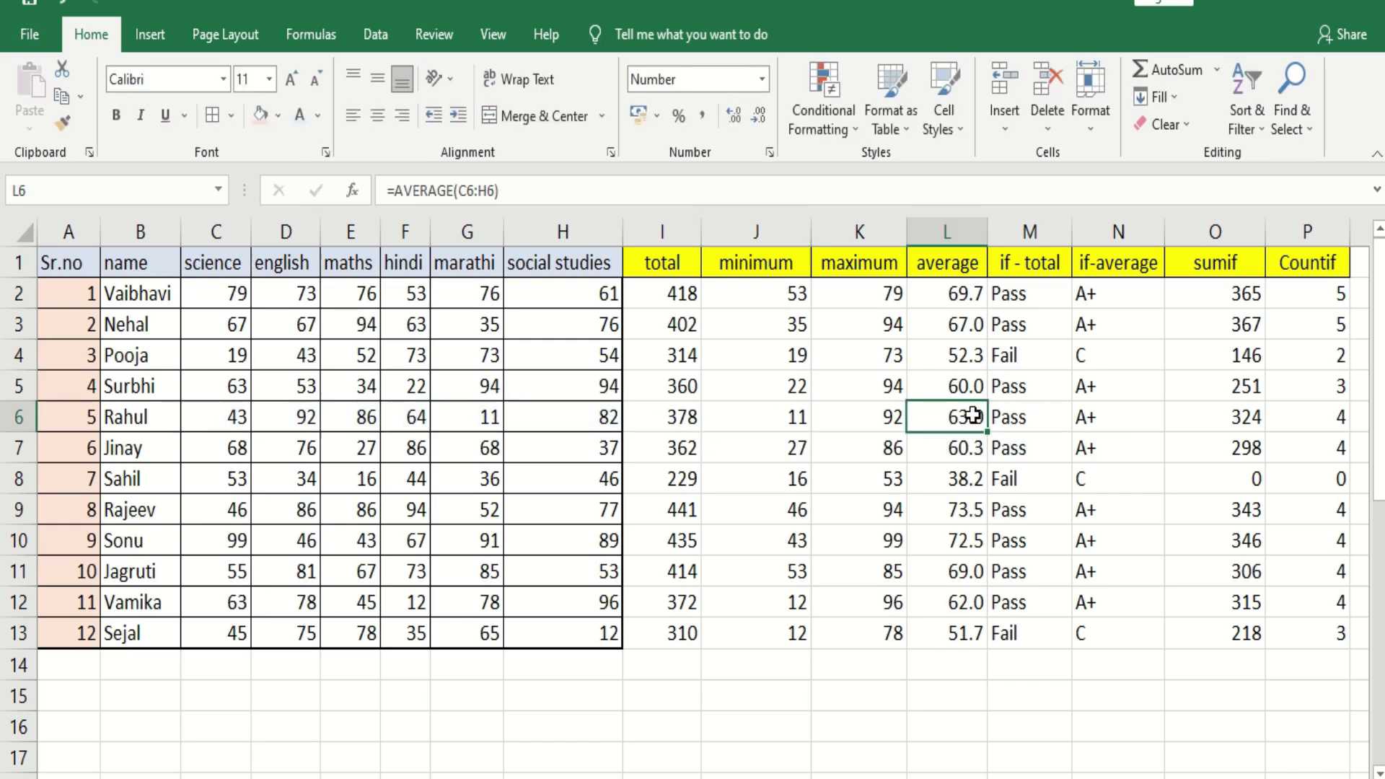
click(1080, 414)
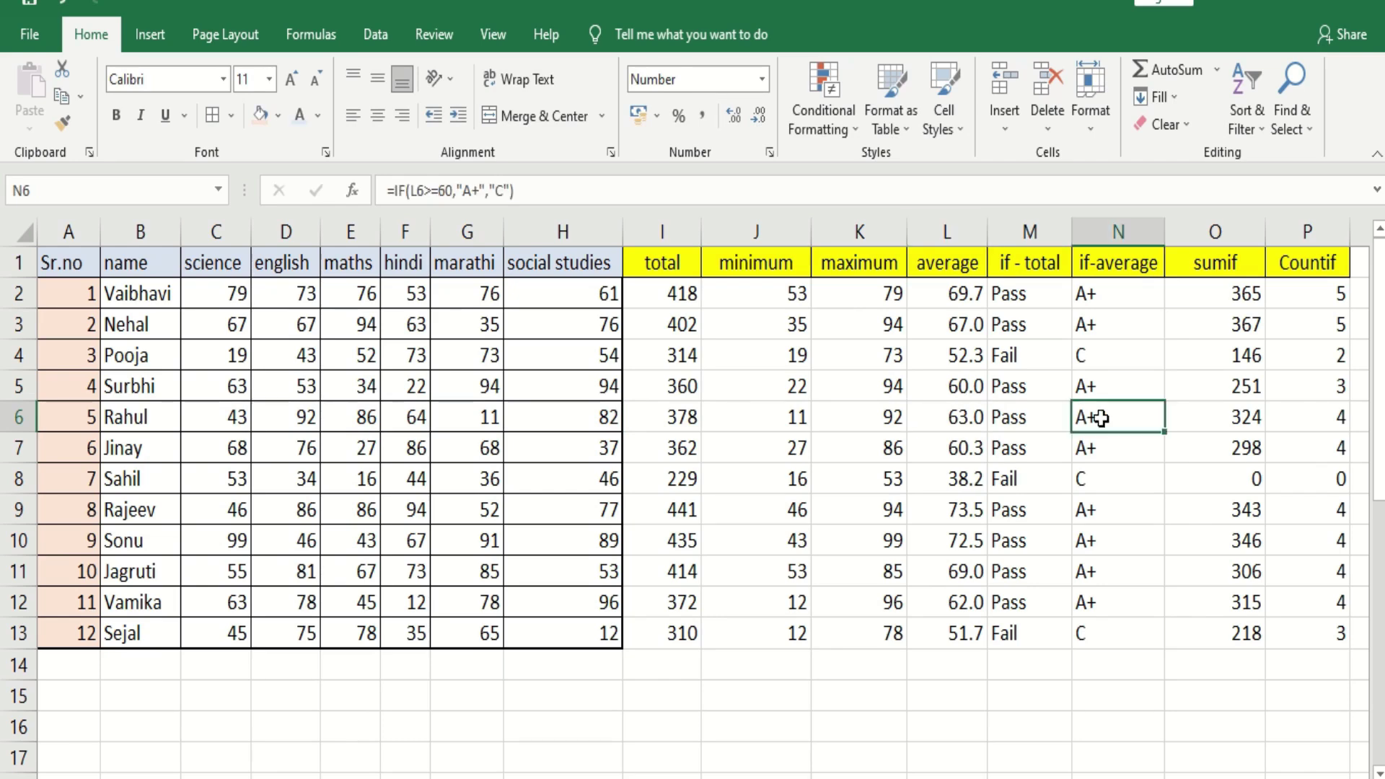
double_click(1080, 415)
key(Escape)
Examine the second marks table in A22:H34 and select the first empty cell under its count heading
scroll(771, 612, down, 7)
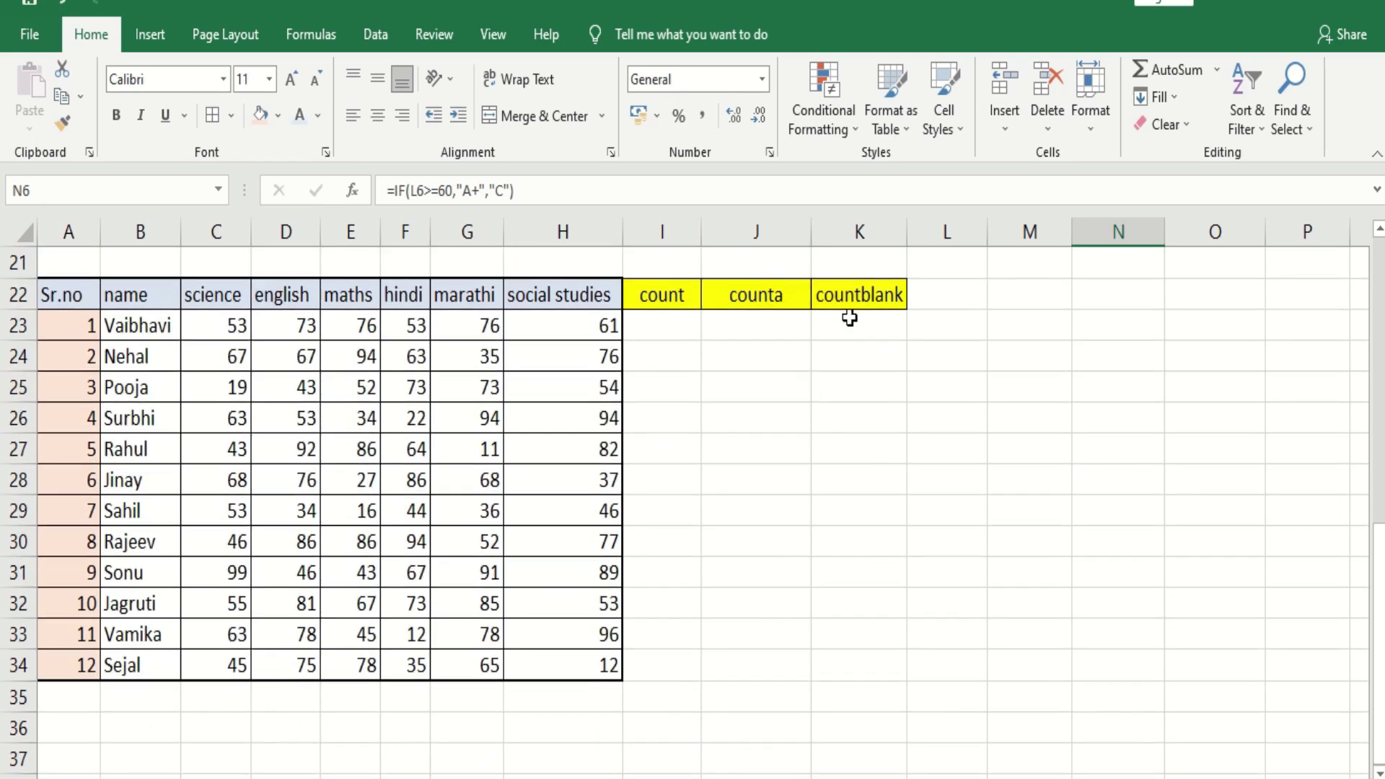
click(647, 324)
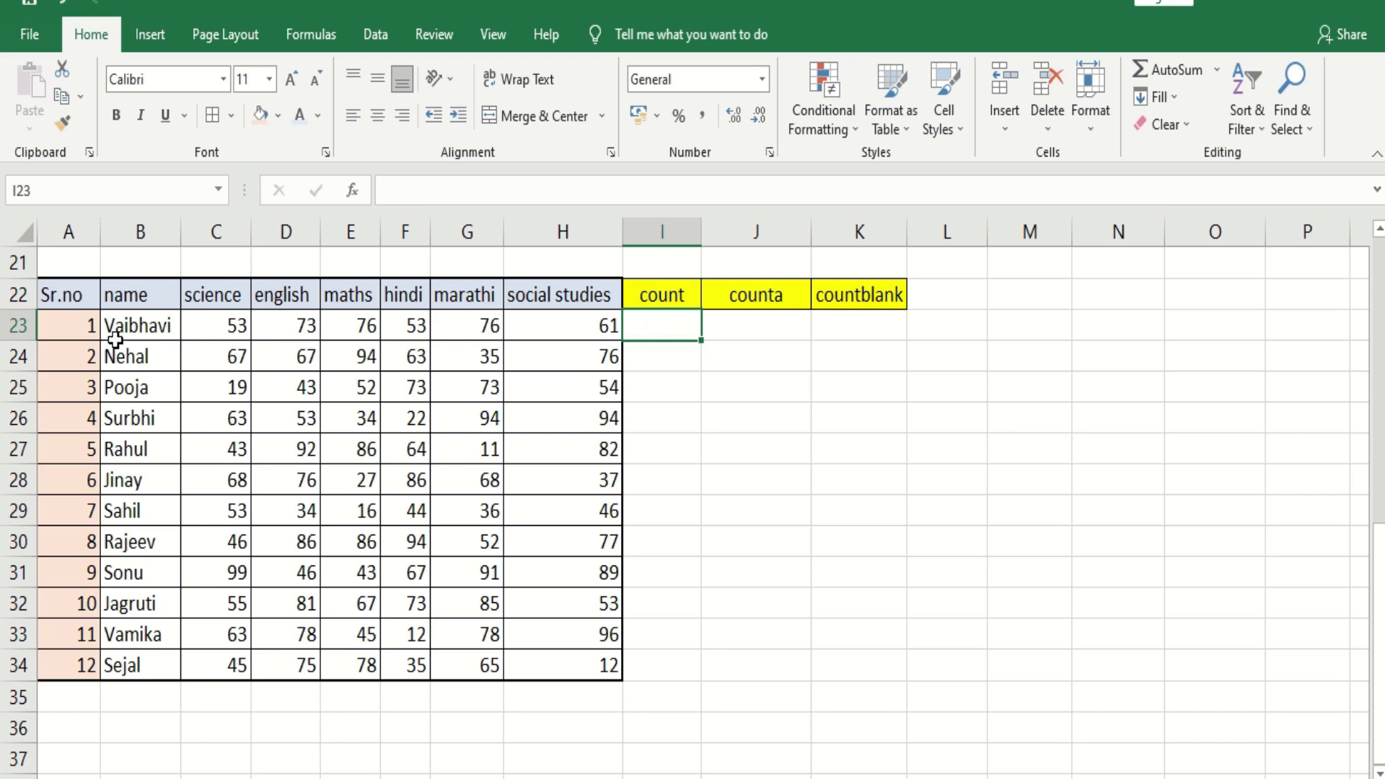
drag(90, 292, 621, 676)
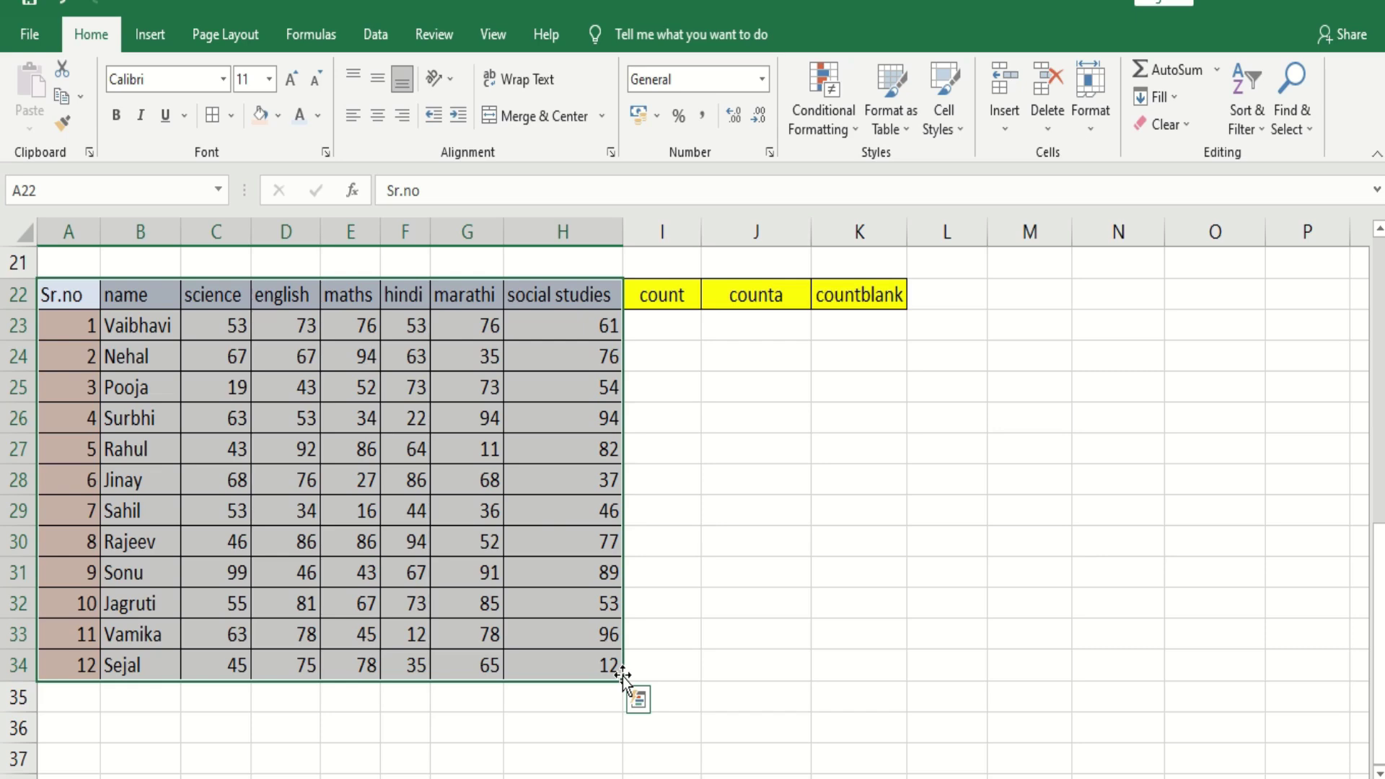
click(669, 339)
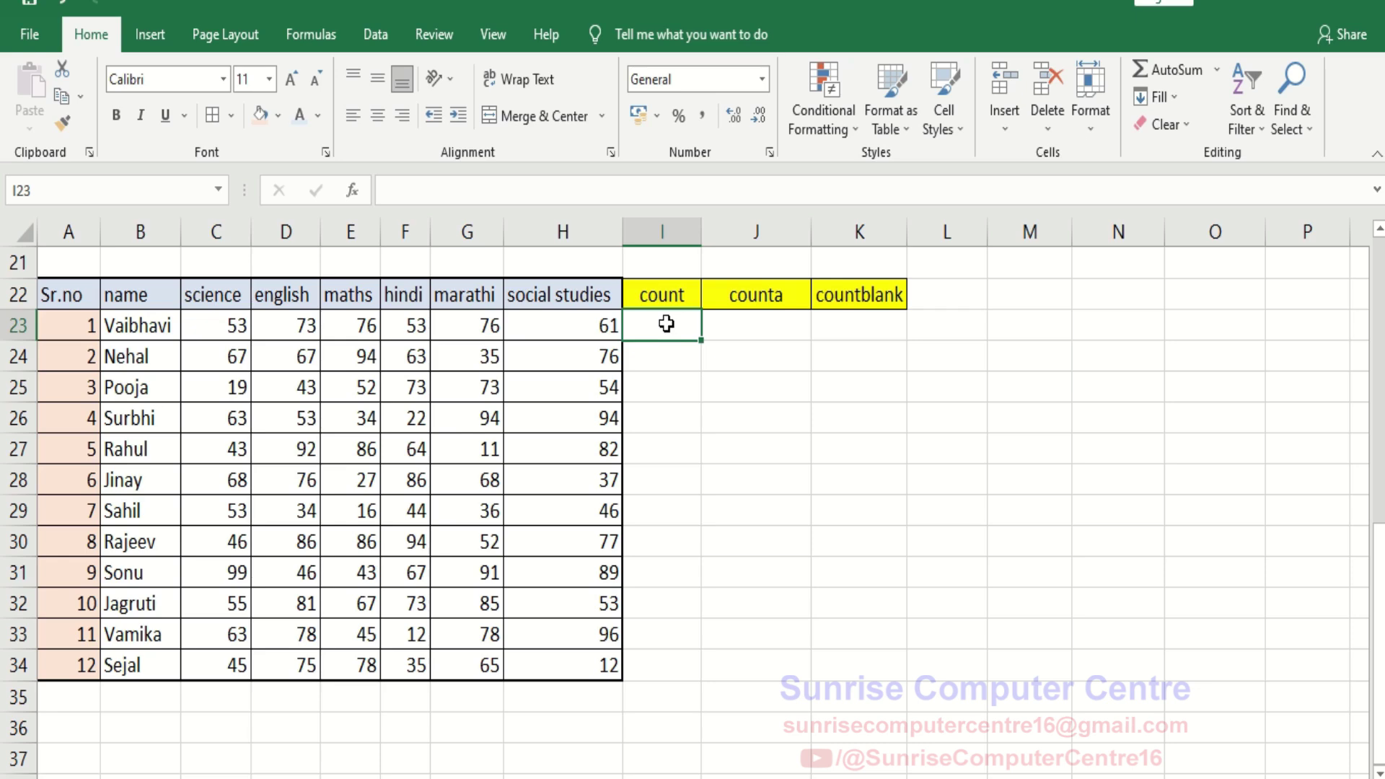
Enter =COUNT(A22:H34) in I23 under the count heading
text(=COUNT()
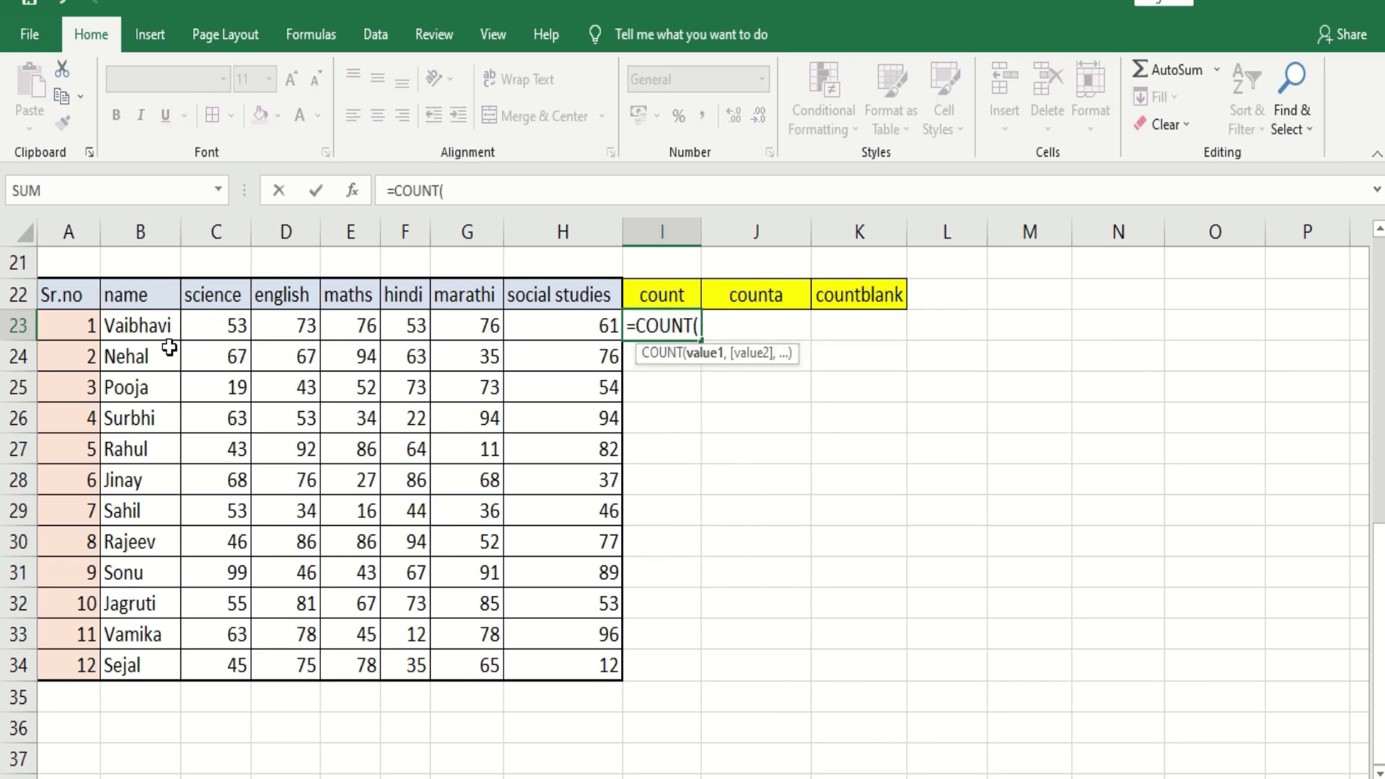
drag(78, 291, 574, 671)
text())
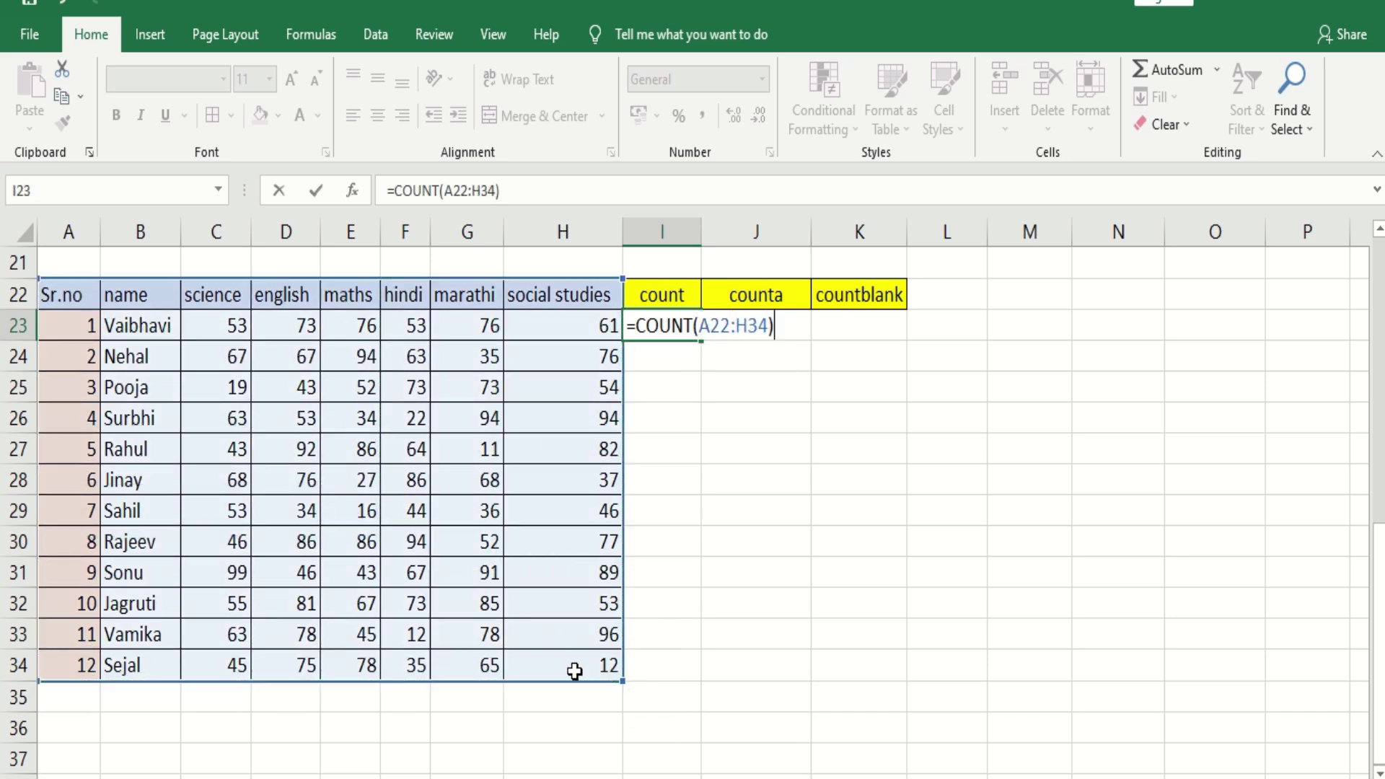
key(Return)
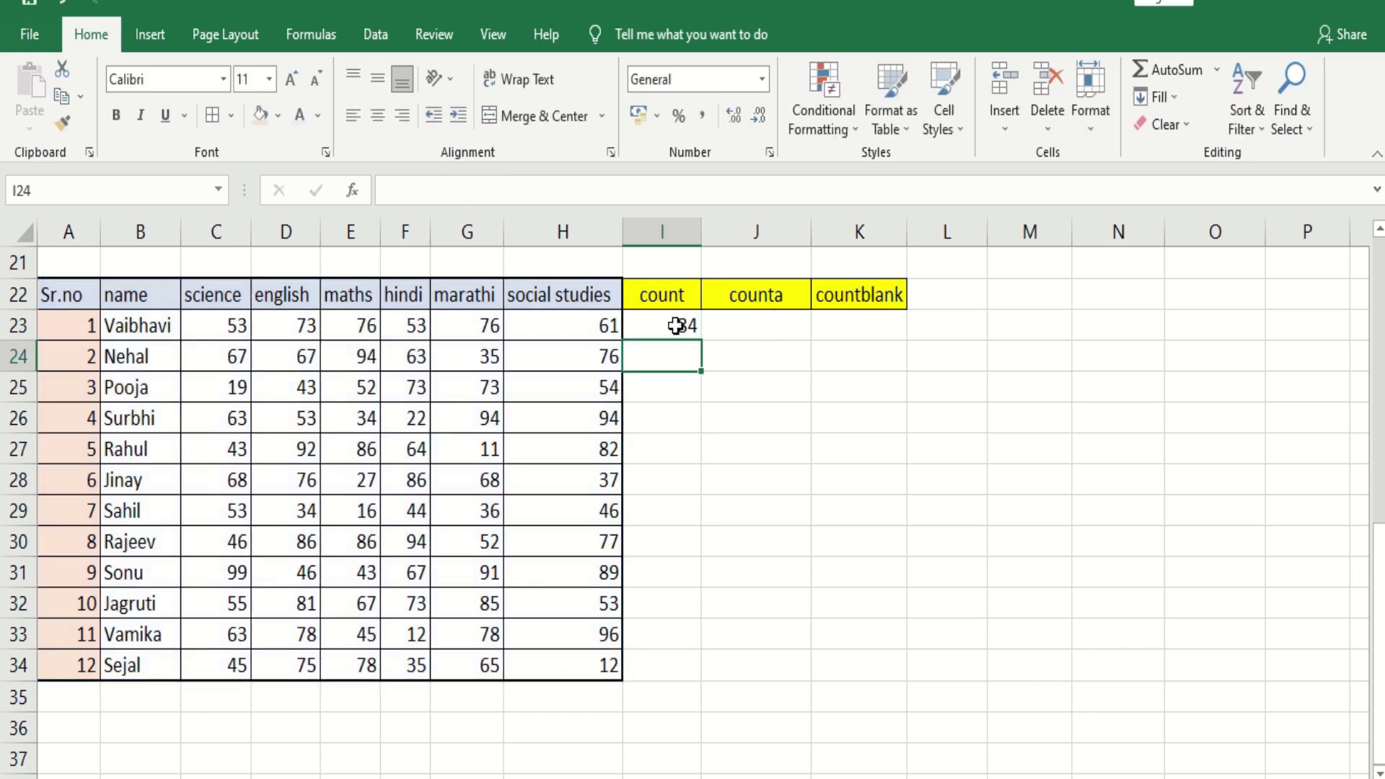
Enter =COUNTA(A22:H34) in J23 under the counta heading
click(725, 329)
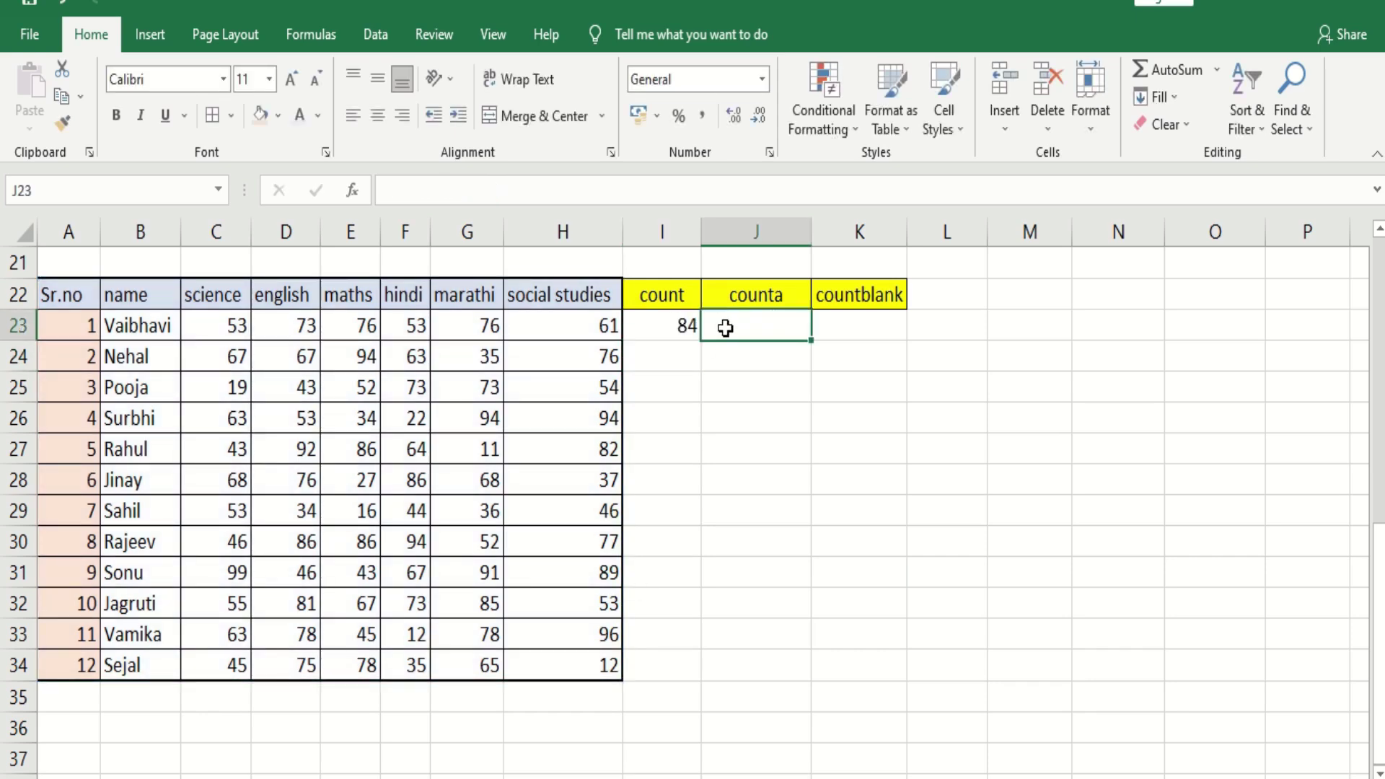
text(=counta)
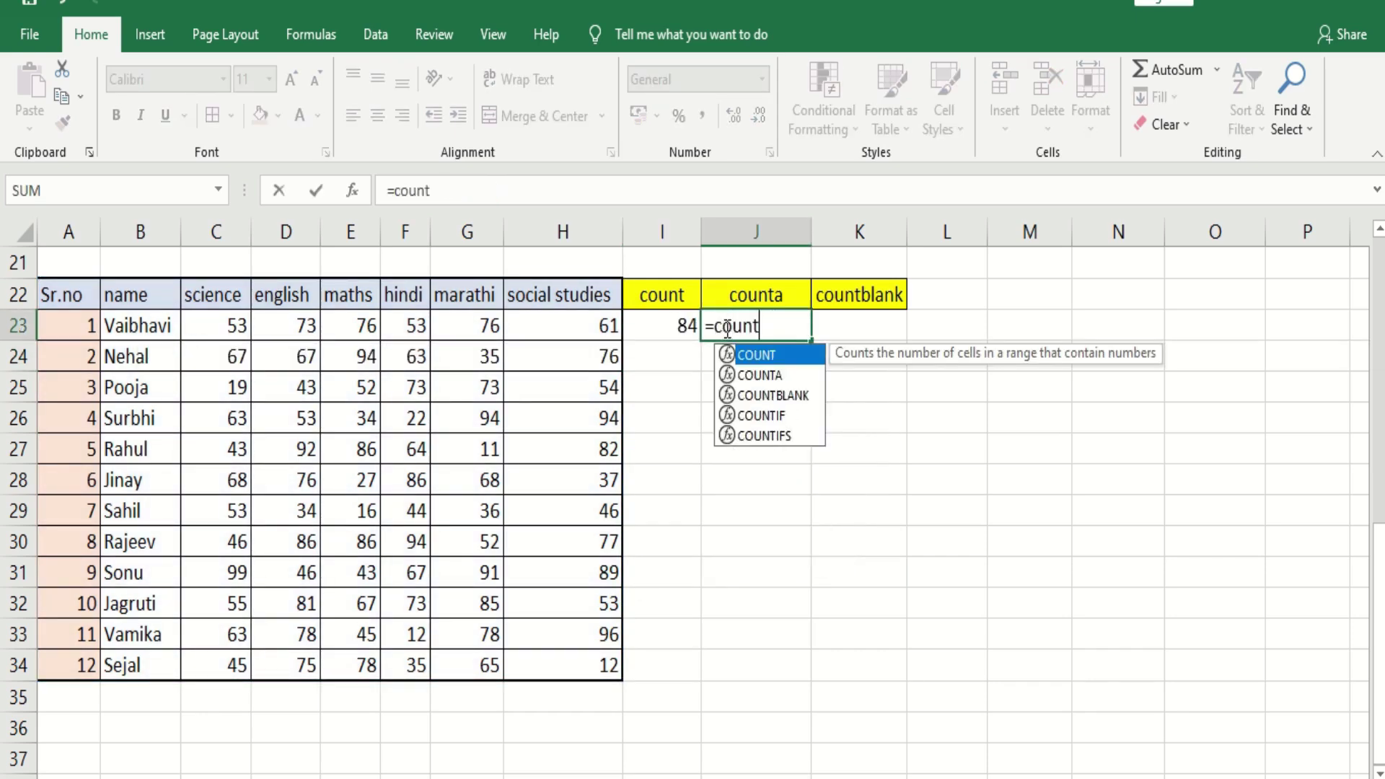
key(Tab)
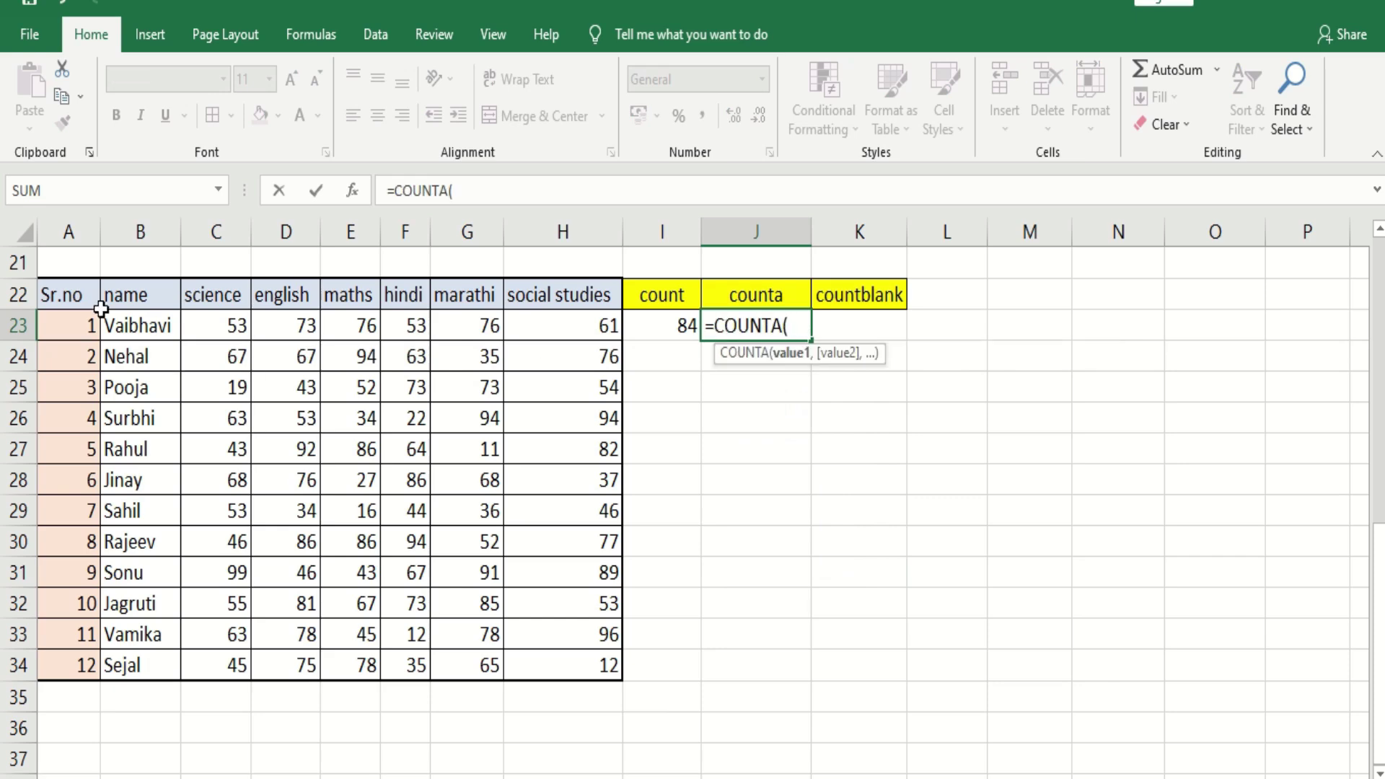
drag(74, 294, 566, 659)
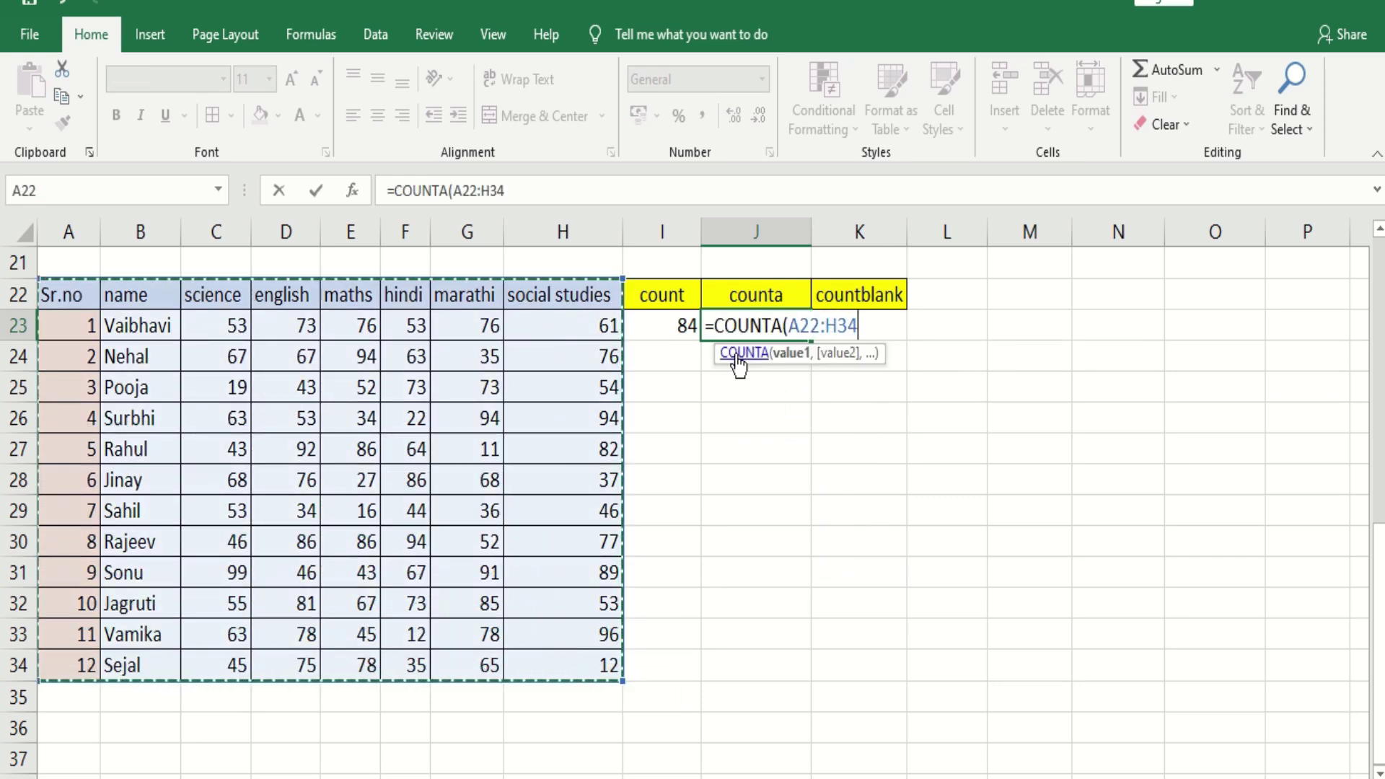
text())
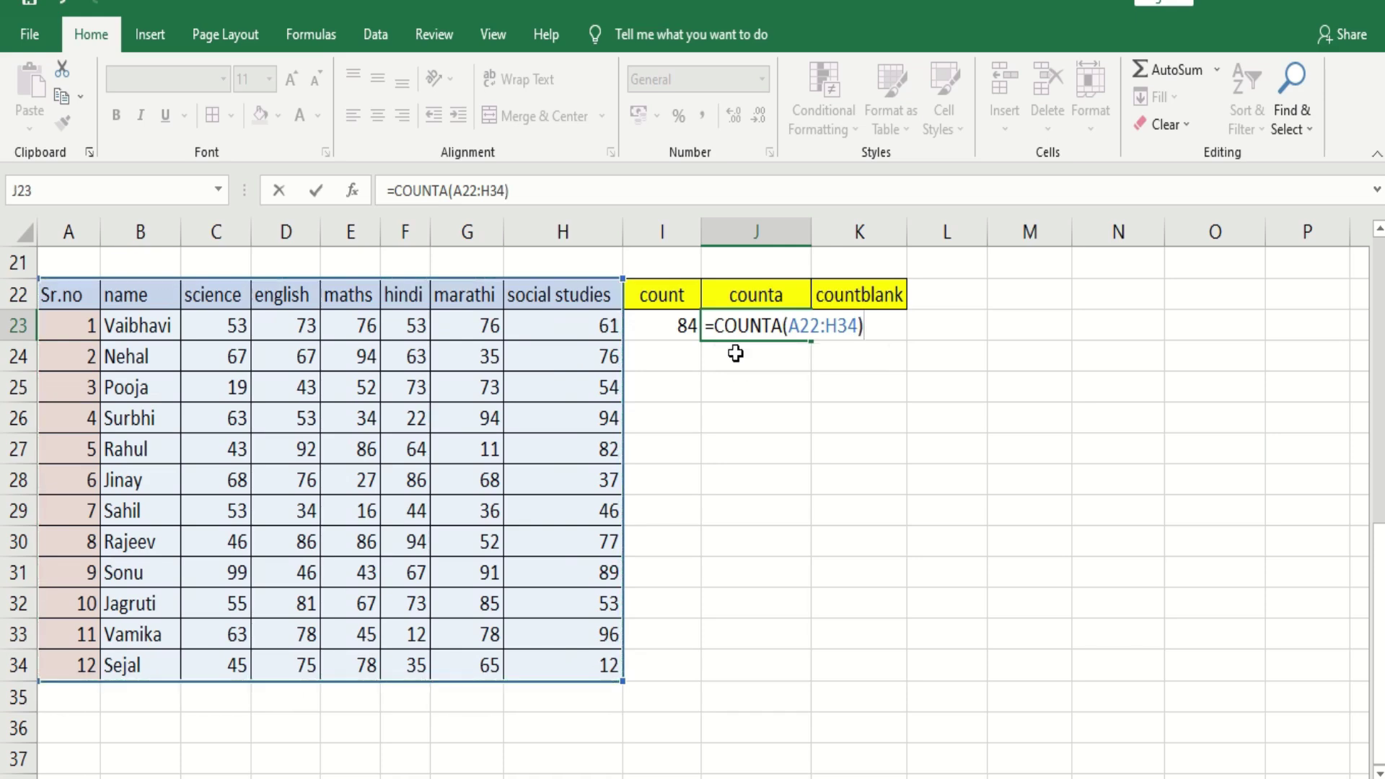
key(Return)
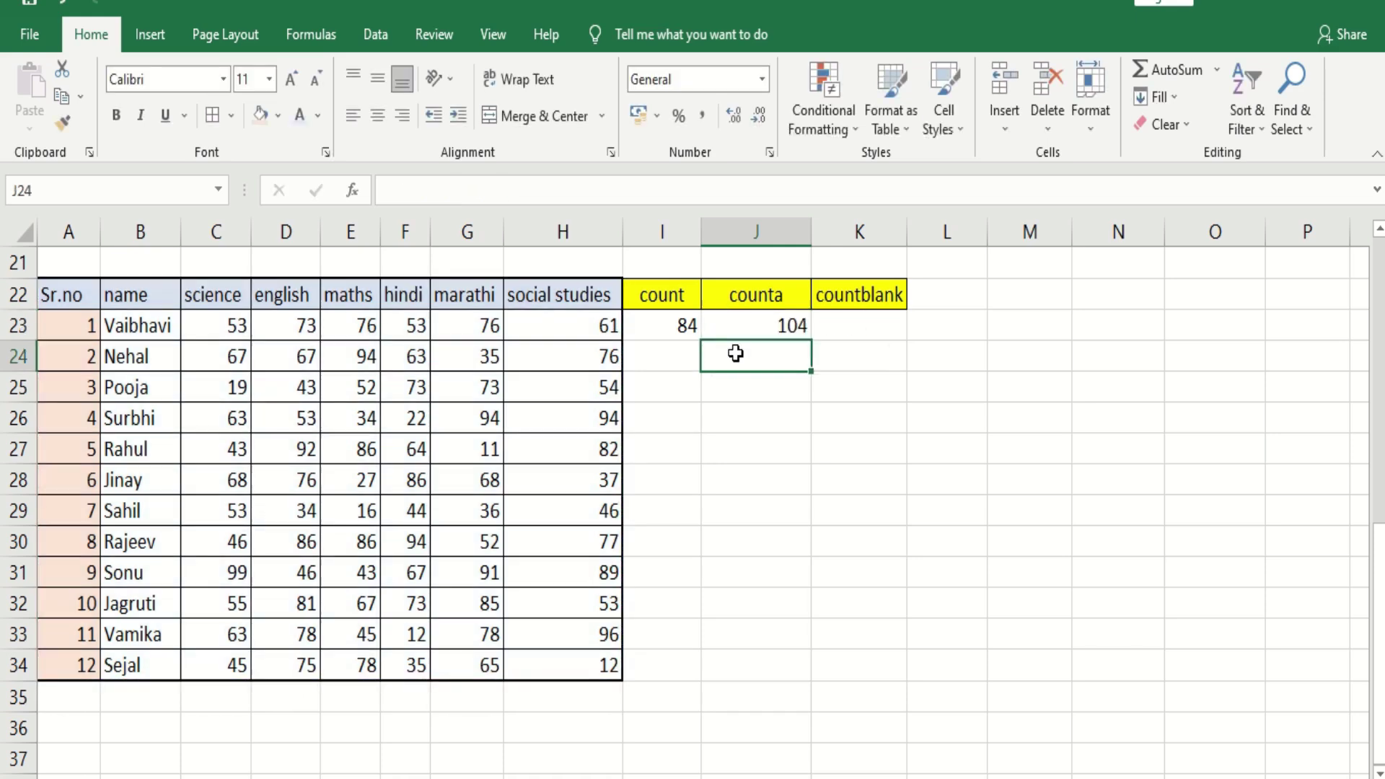
Enter =COUNTBLANK(A22:H34) in K23 under the countblank heading
click(844, 329)
text(=count)
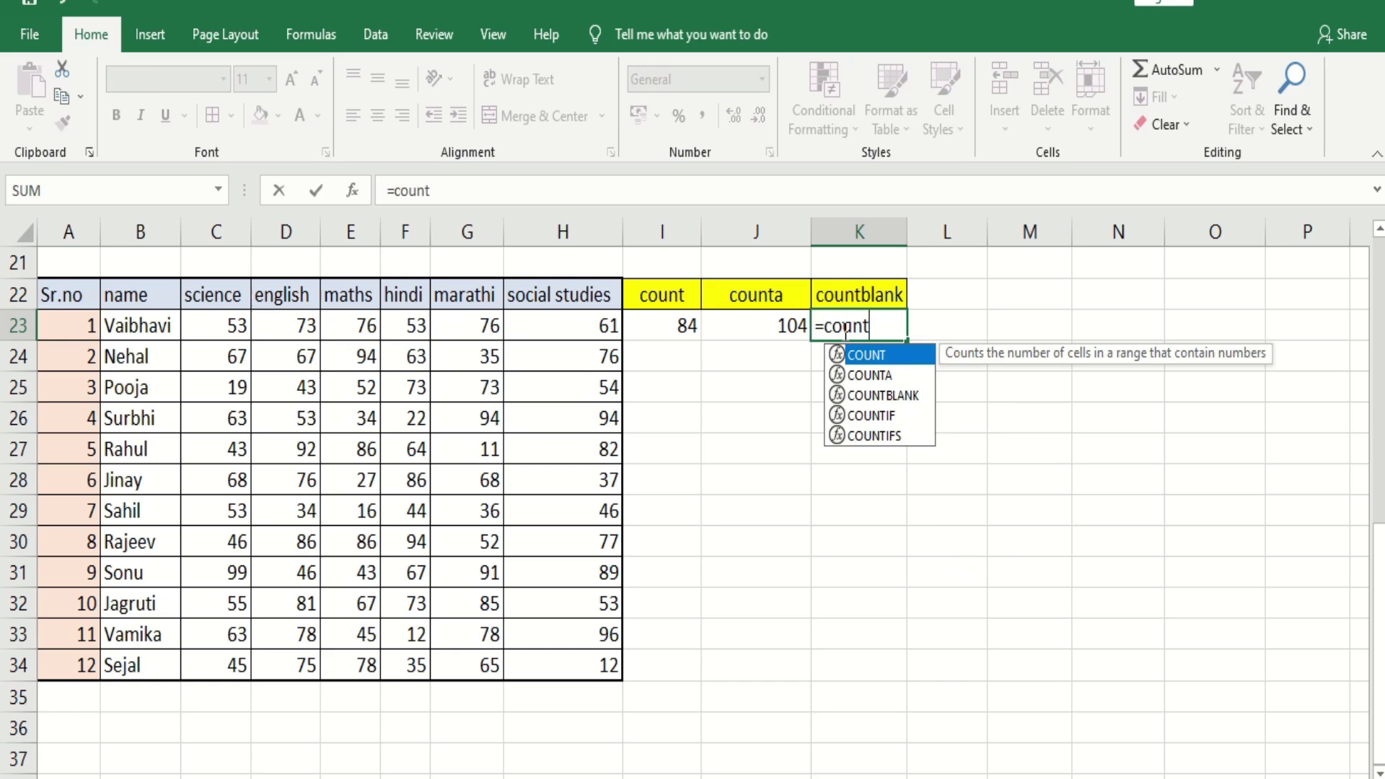
key(Down)
key(Down)
key(Tab)
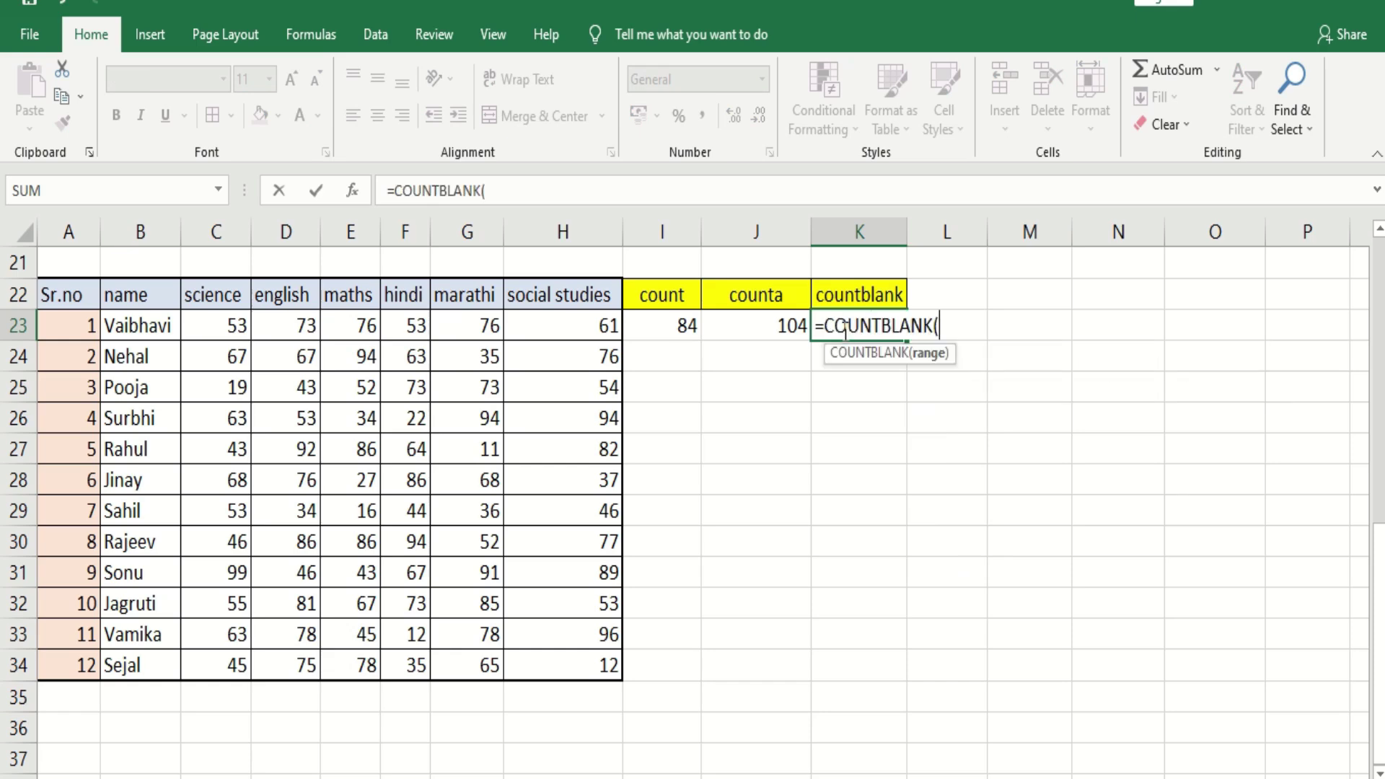
drag(58, 296, 580, 670)
text())
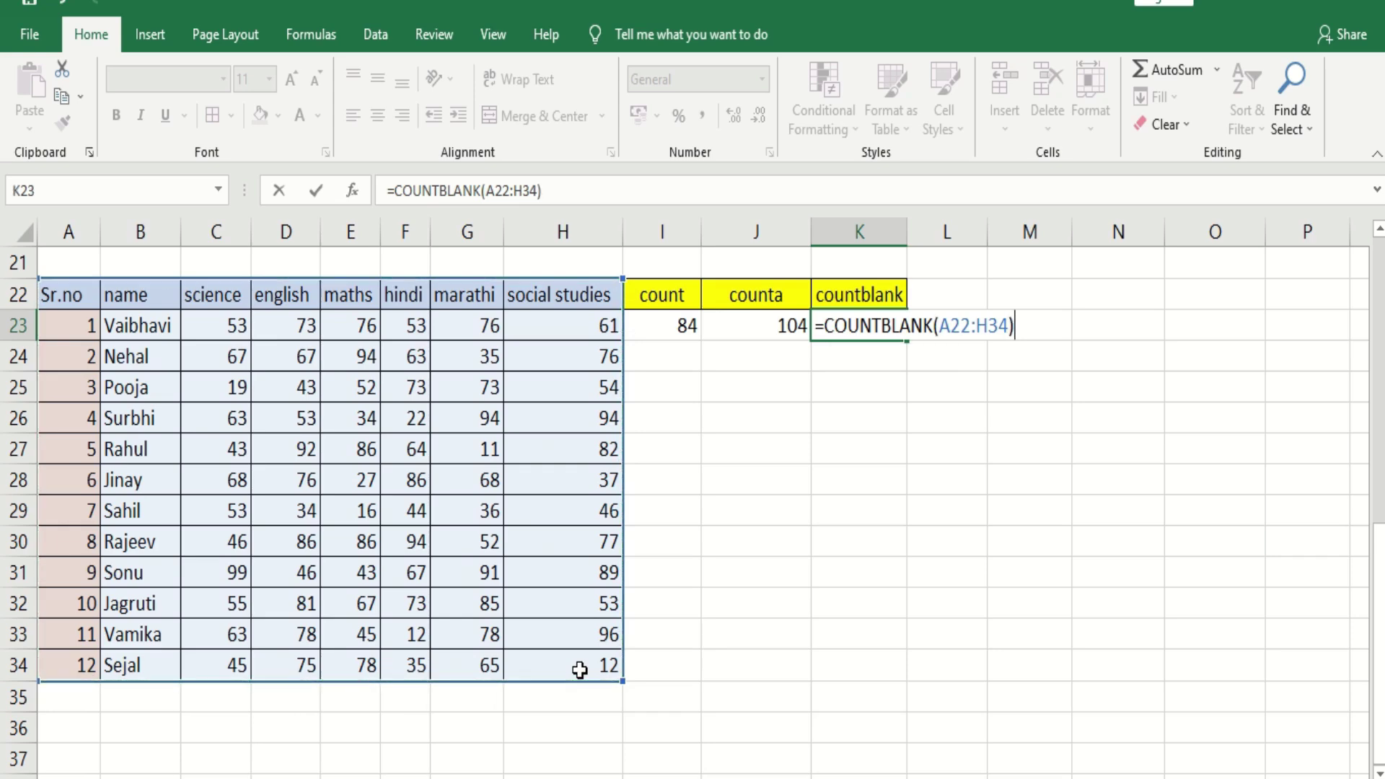
key(Return)
Review the three count formulas in row 23 and compare the COUNT formula with the marks in C23:H34 and the serial numbers
drag(642, 326, 813, 330)
click(847, 331)
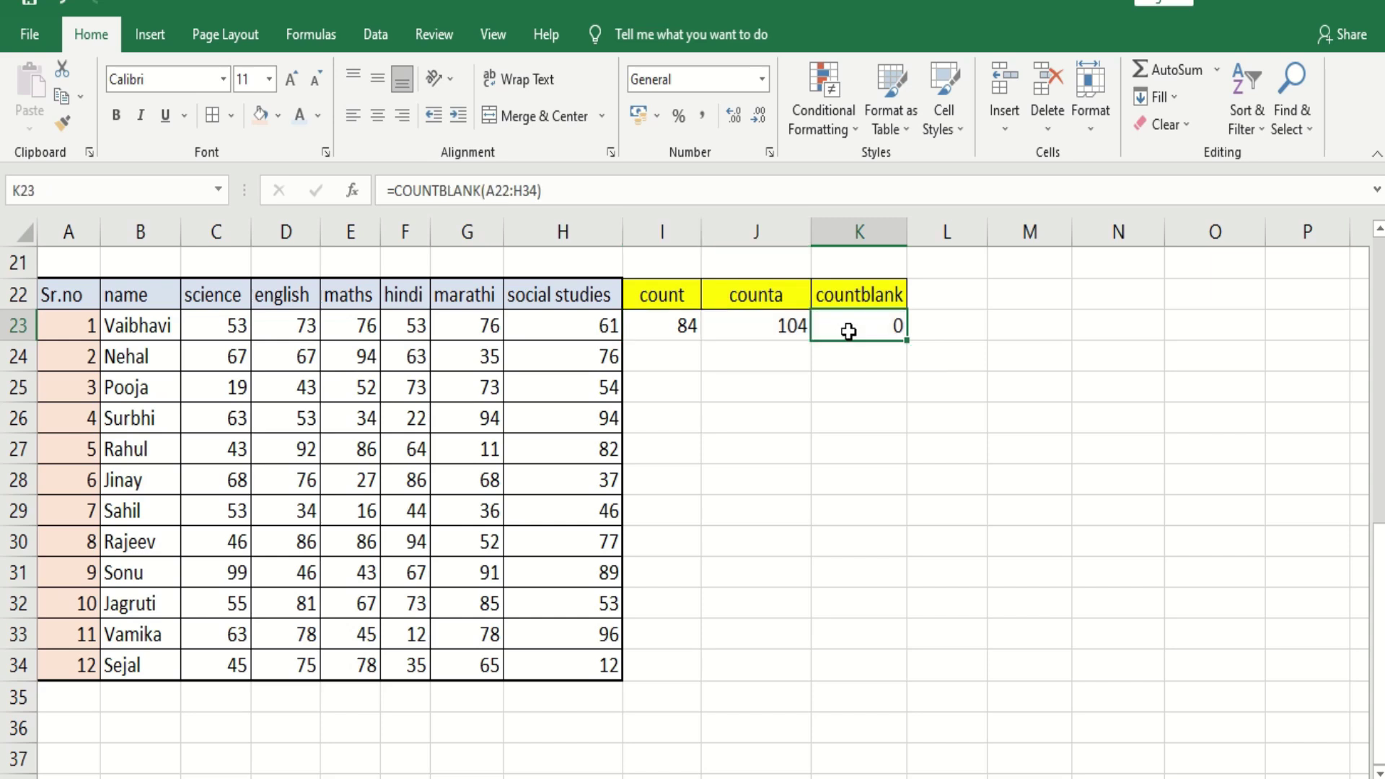
click(656, 320)
click(752, 324)
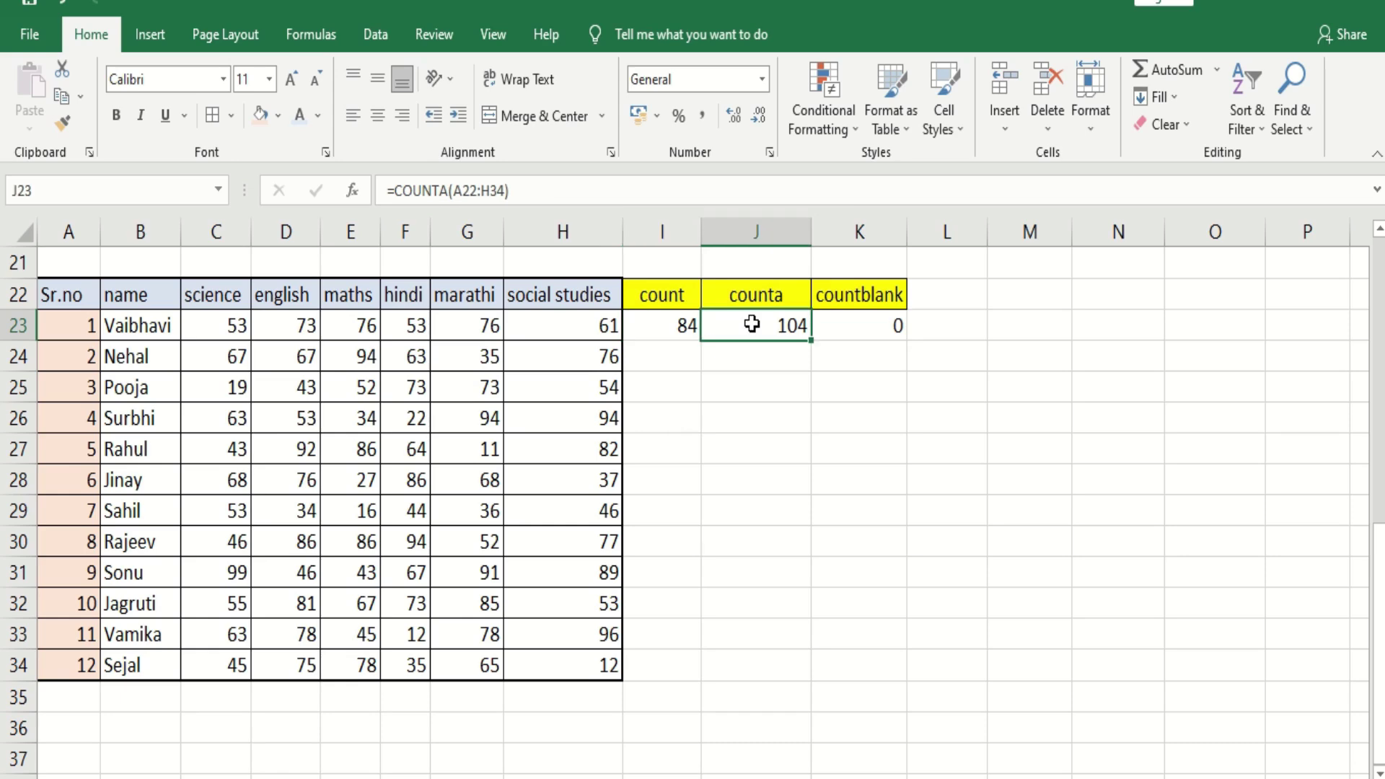
click(689, 294)
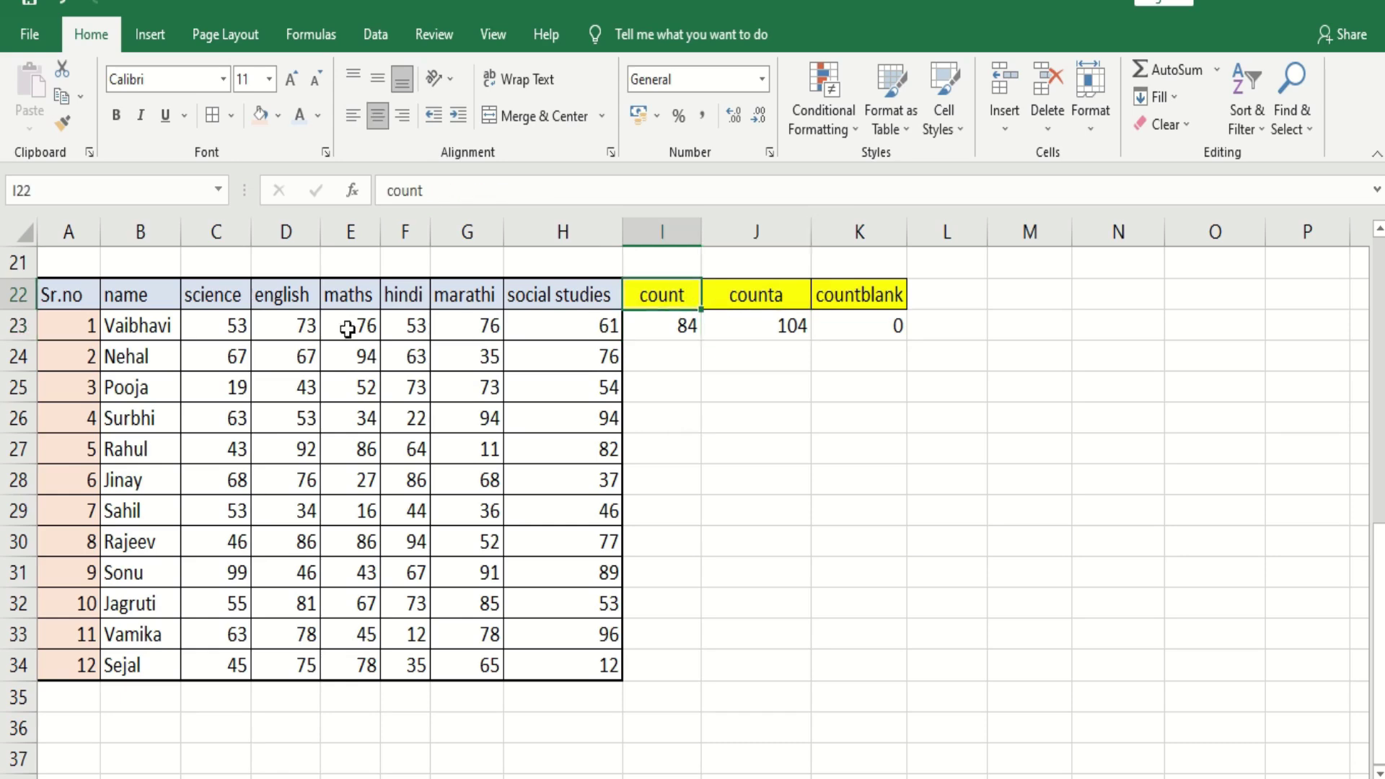
drag(224, 328, 588, 662)
double_click(645, 323)
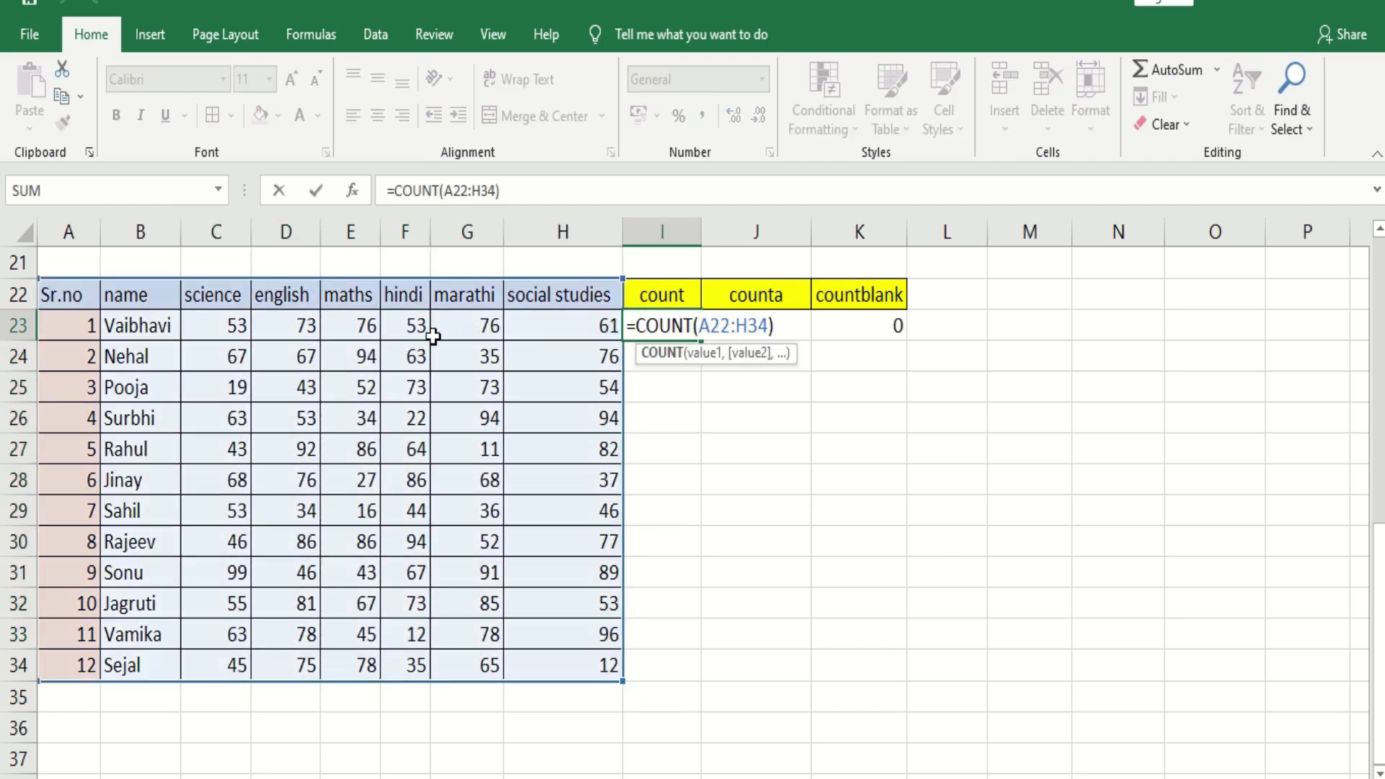
key(Escape)
drag(207, 327, 547, 660)
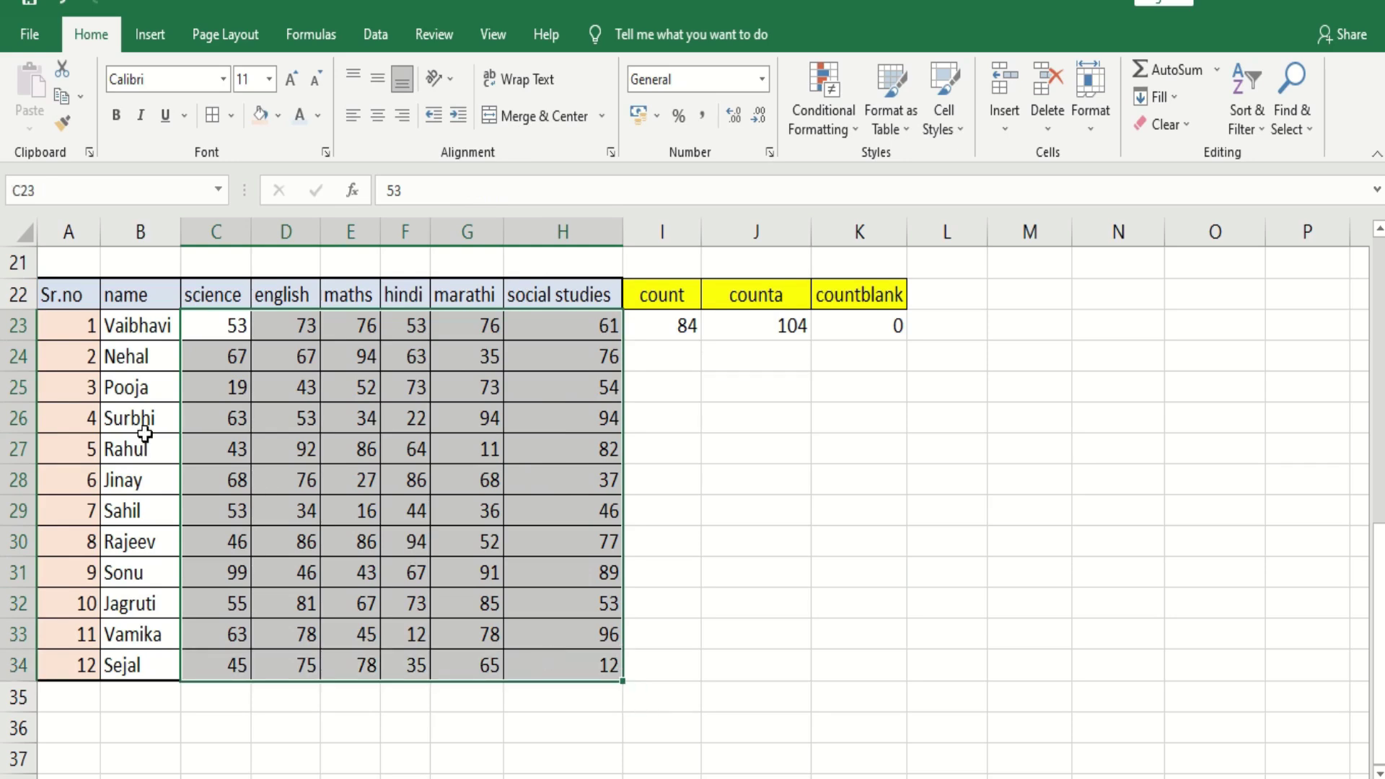
drag(77, 330, 78, 596)
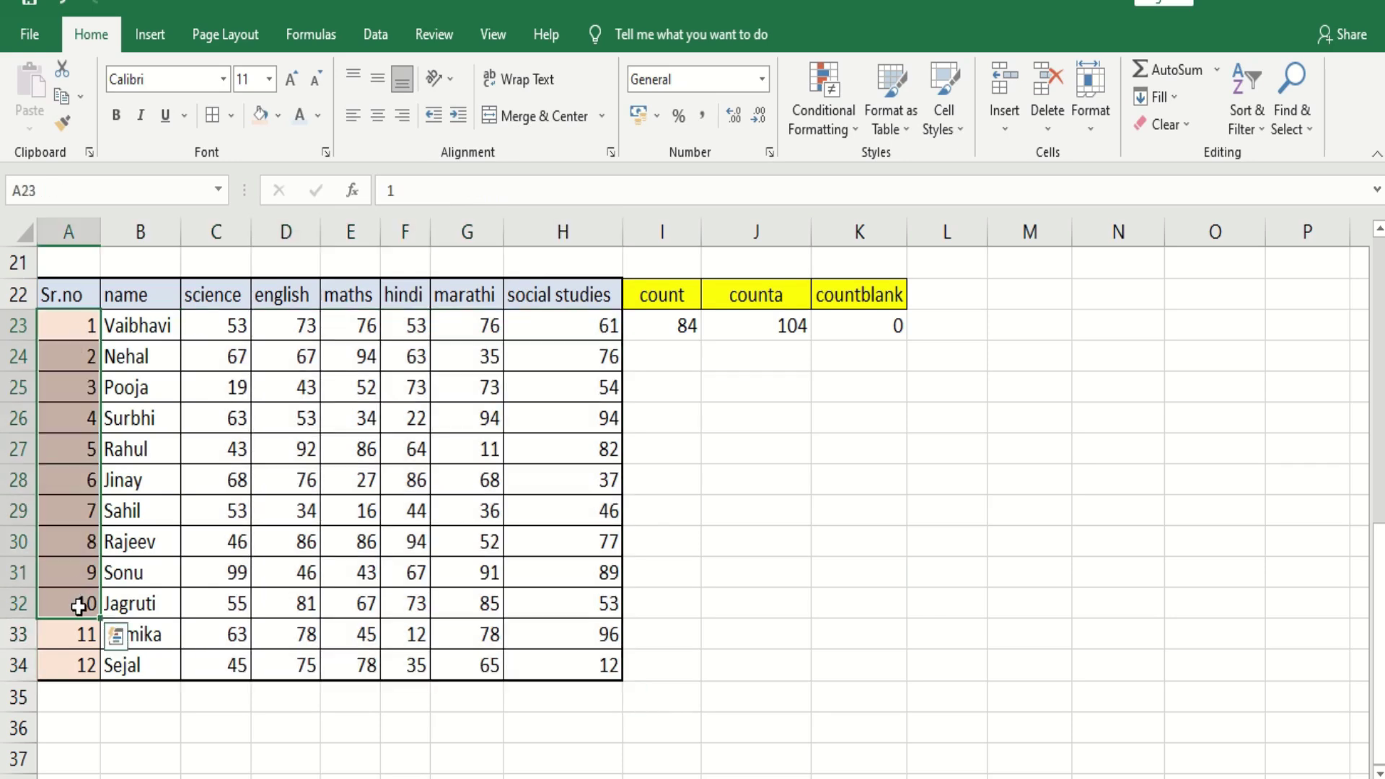
Compare the COUNTA formula in J23 with the marks in C23:H34 and the name column B22:B34, checking for empty cells
click(779, 324)
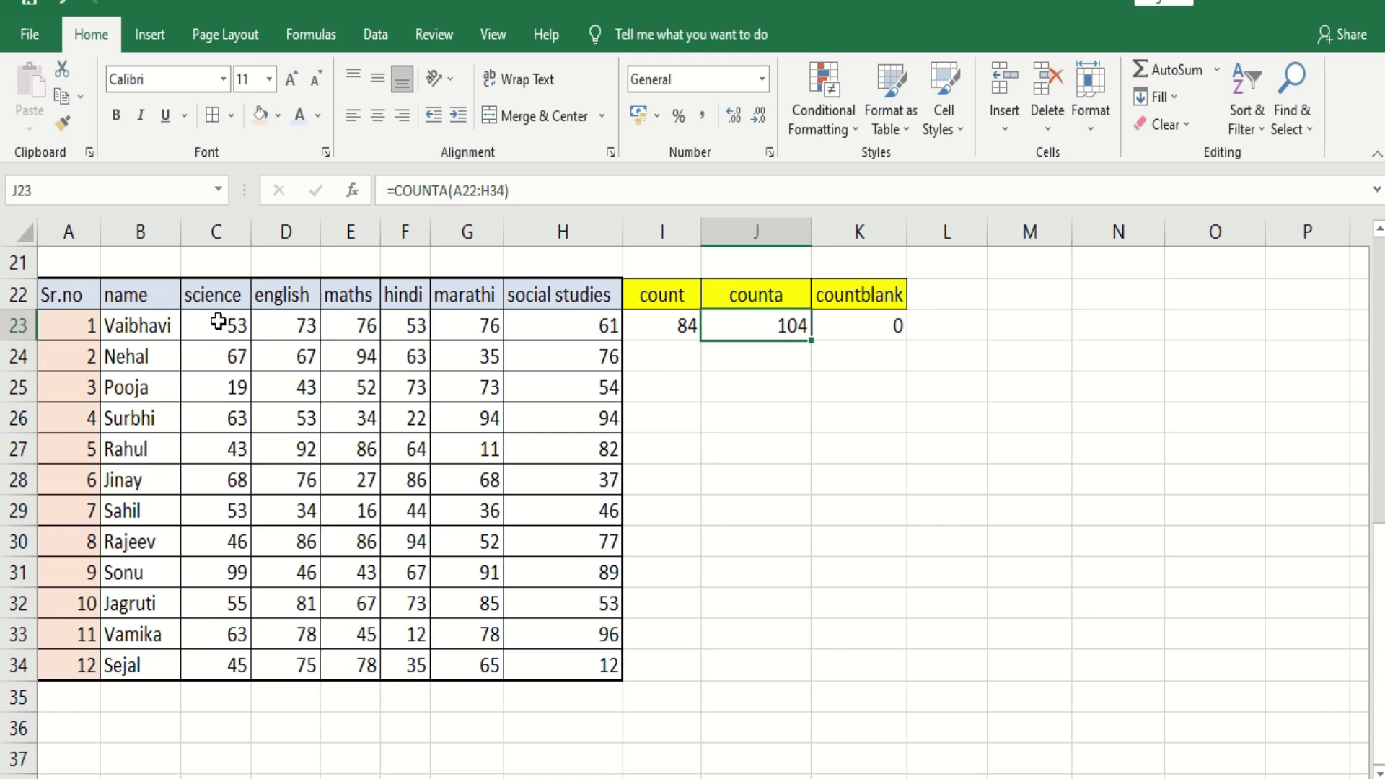
drag(218, 321, 609, 668)
drag(120, 303, 140, 660)
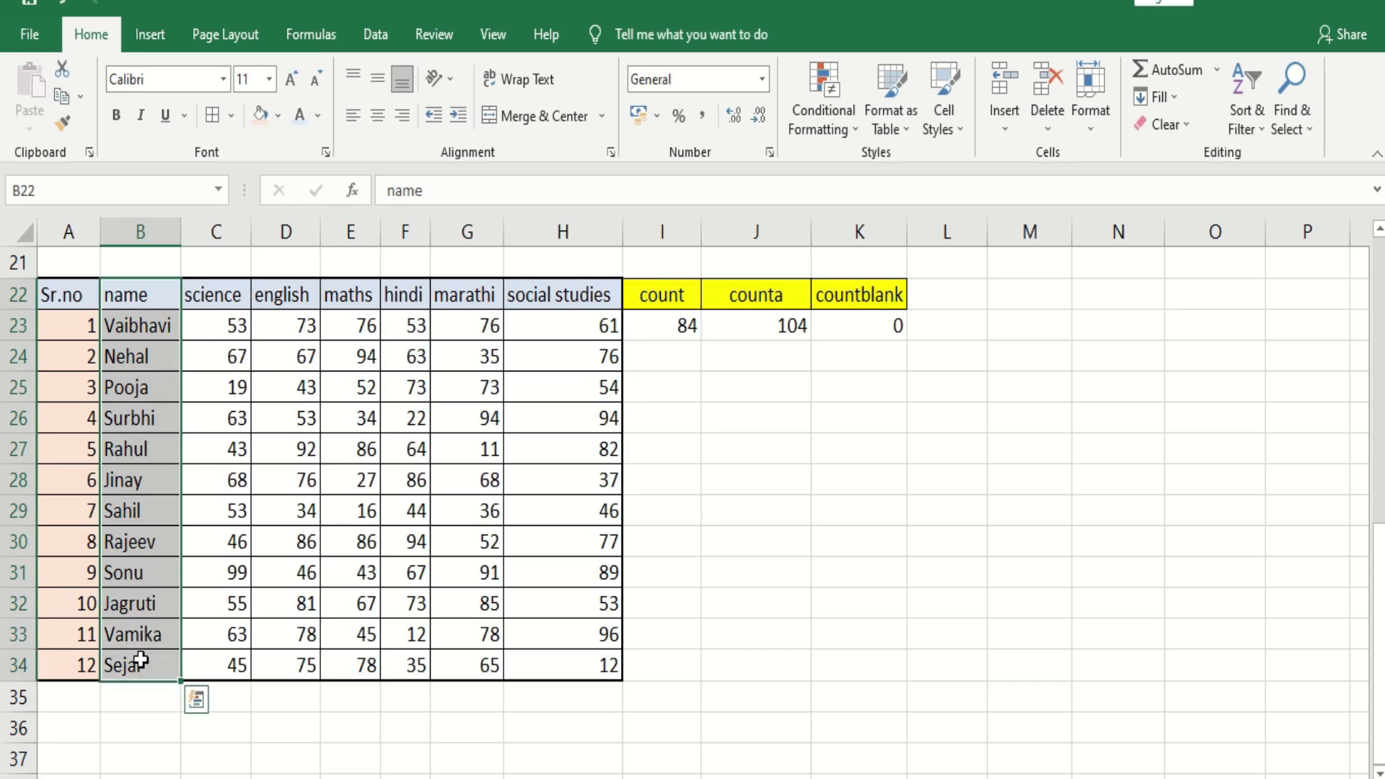
click(303, 488)
click(301, 447)
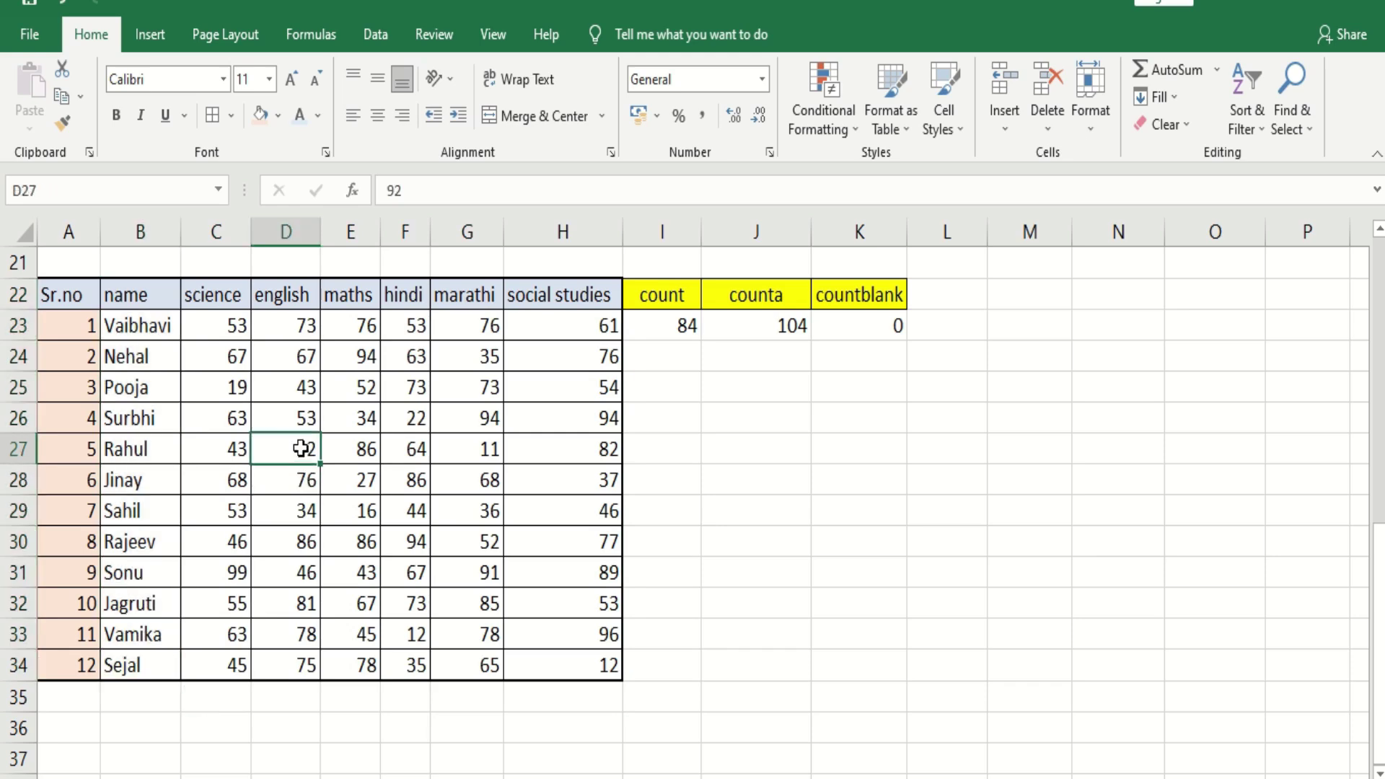
click(301, 409)
click(309, 361)
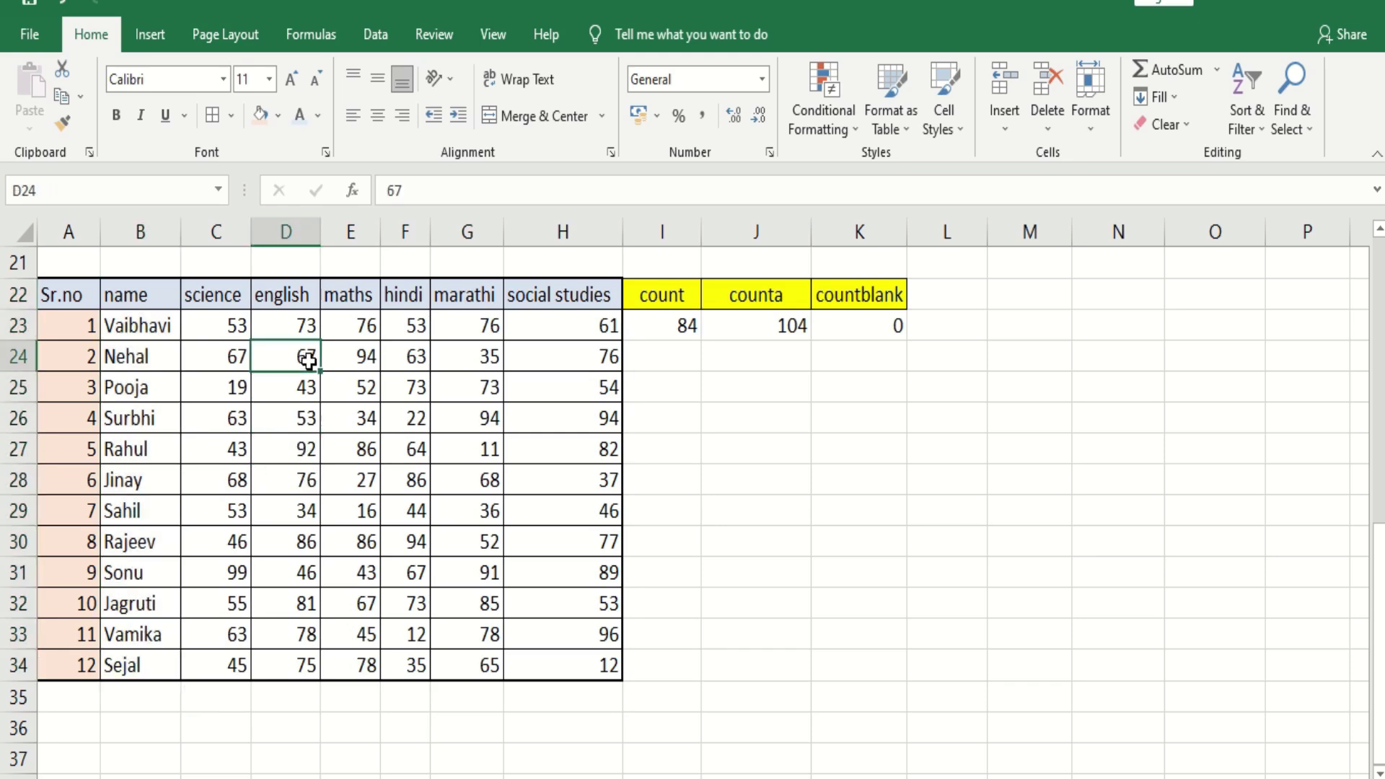
click(511, 333)
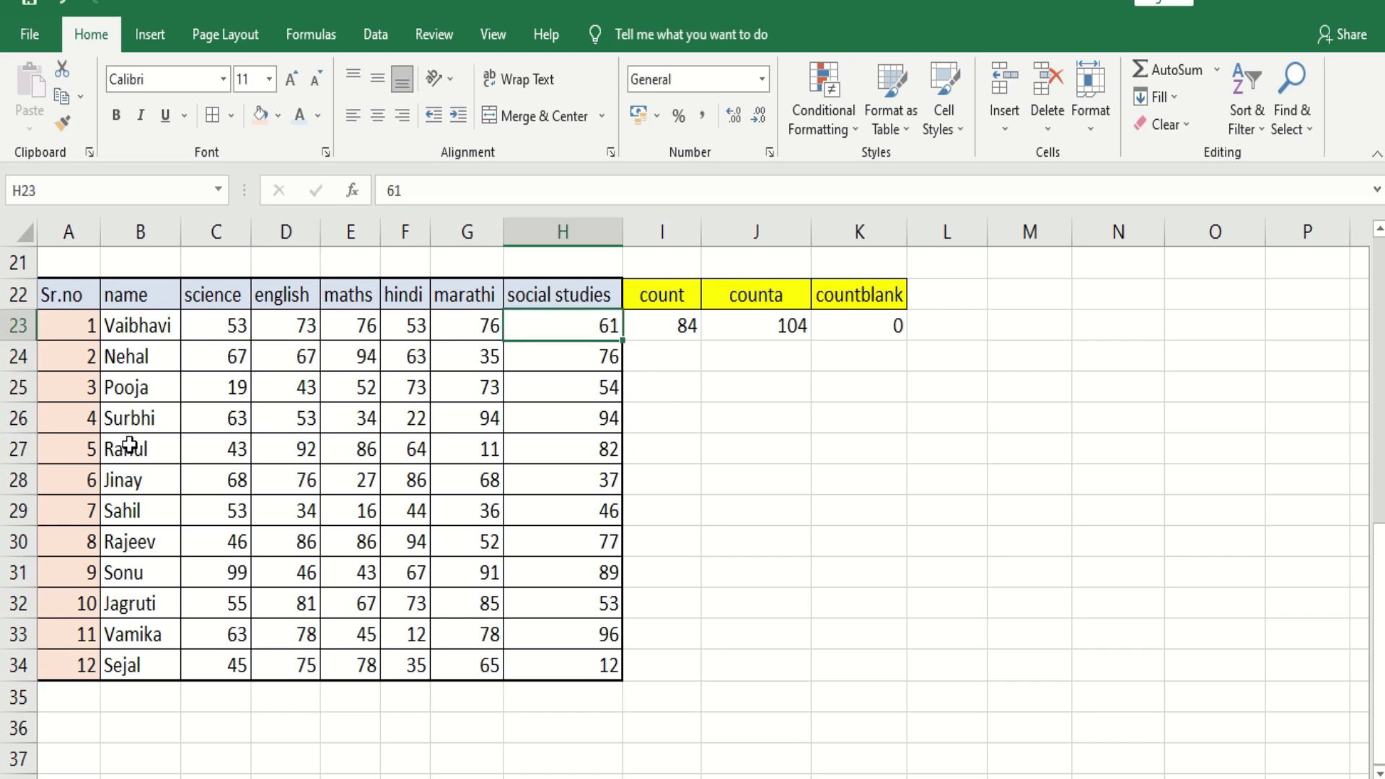
Test the count formulas by clearing the student name in B28 and undoing the deletion, twice
click(130, 481)
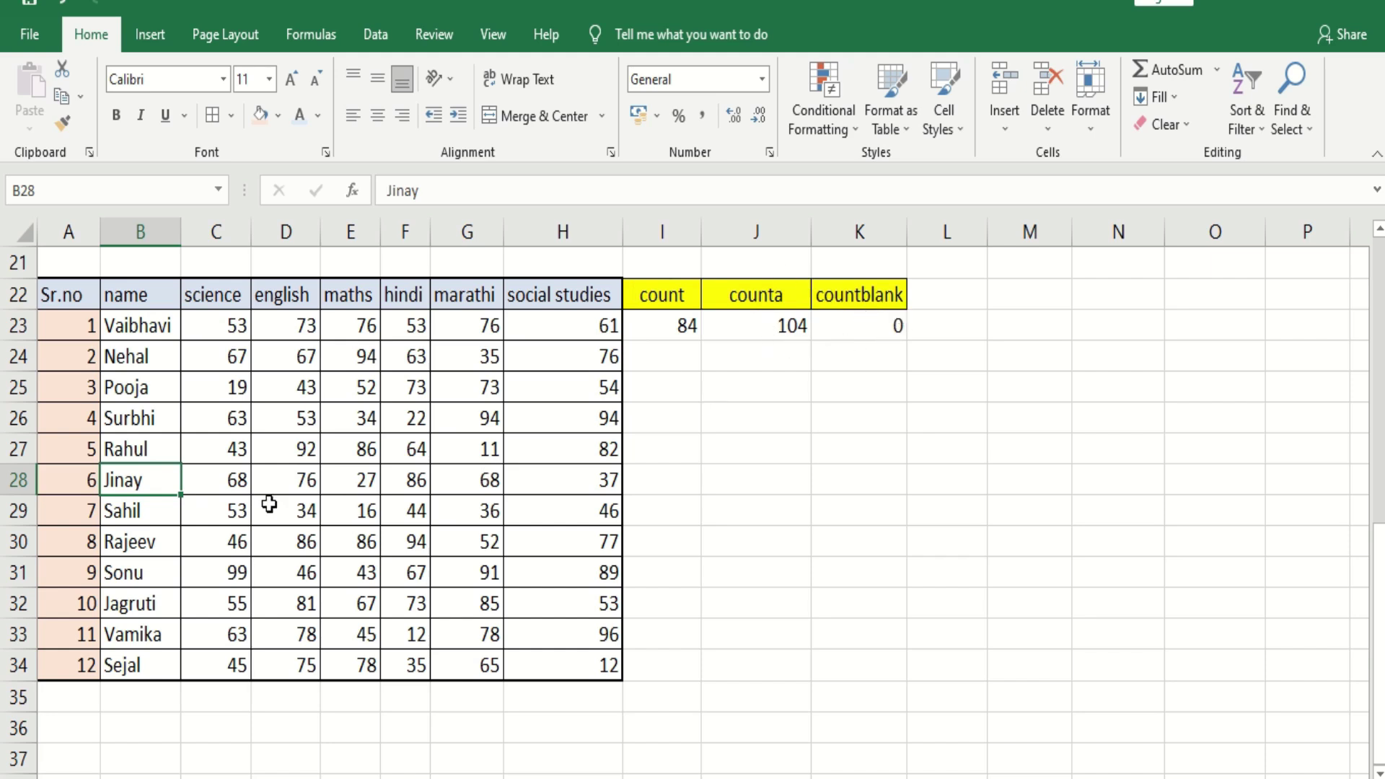
key(Delete)
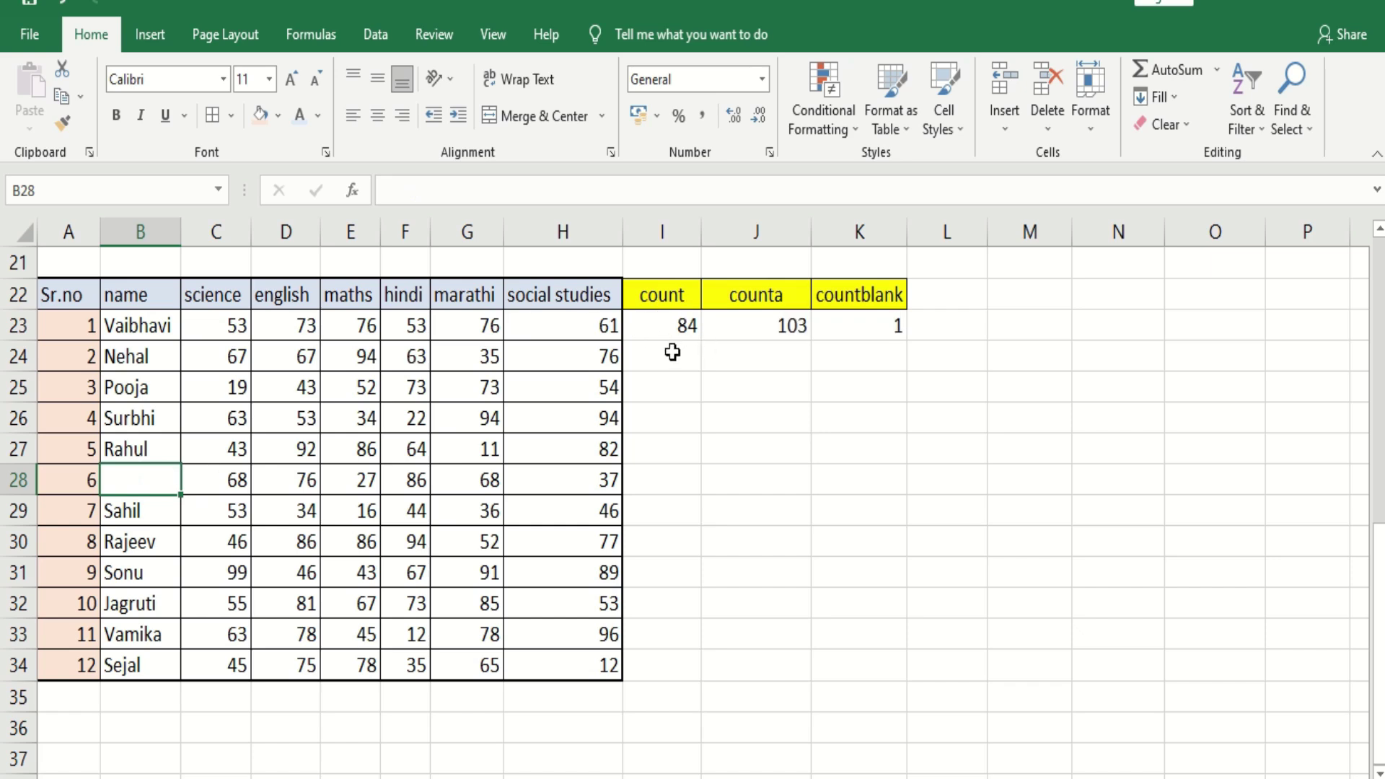
key(ctrl+z)
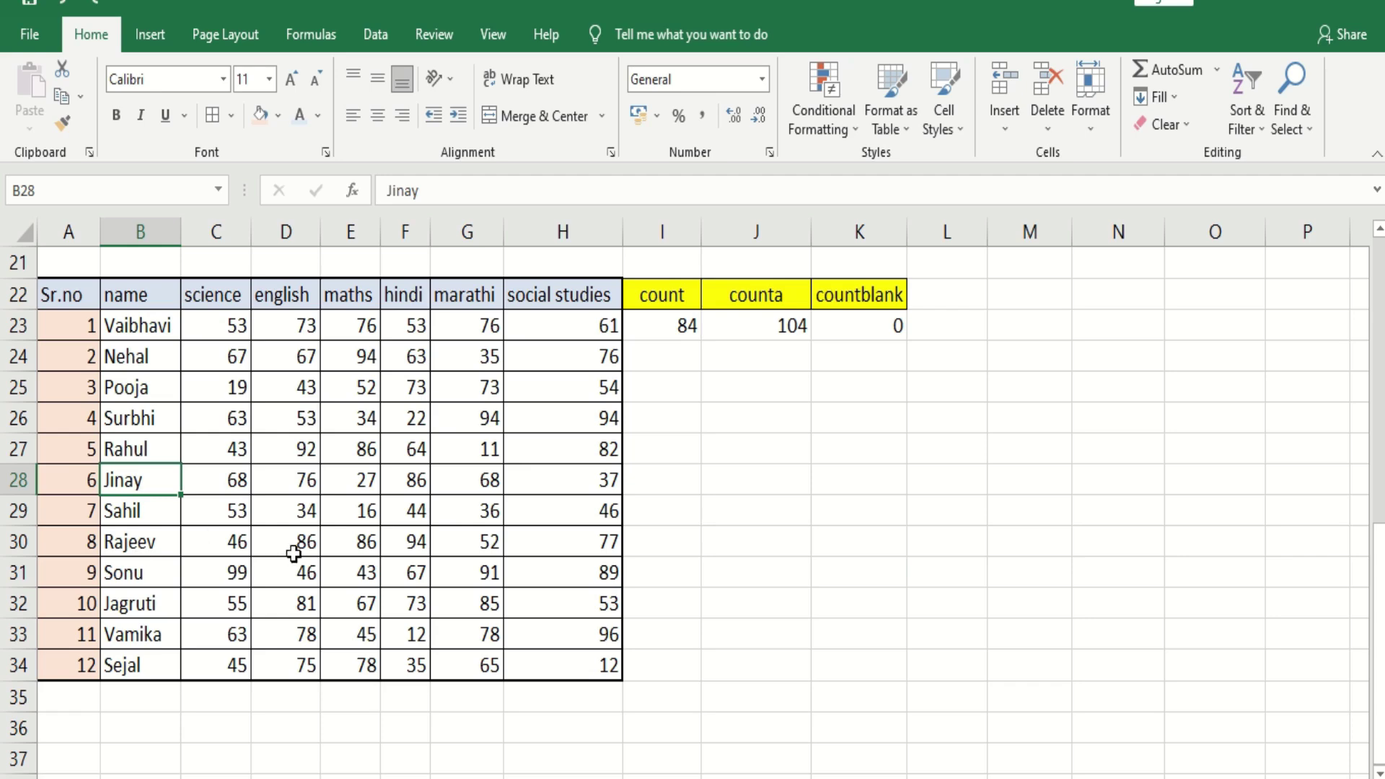
key(Delete)
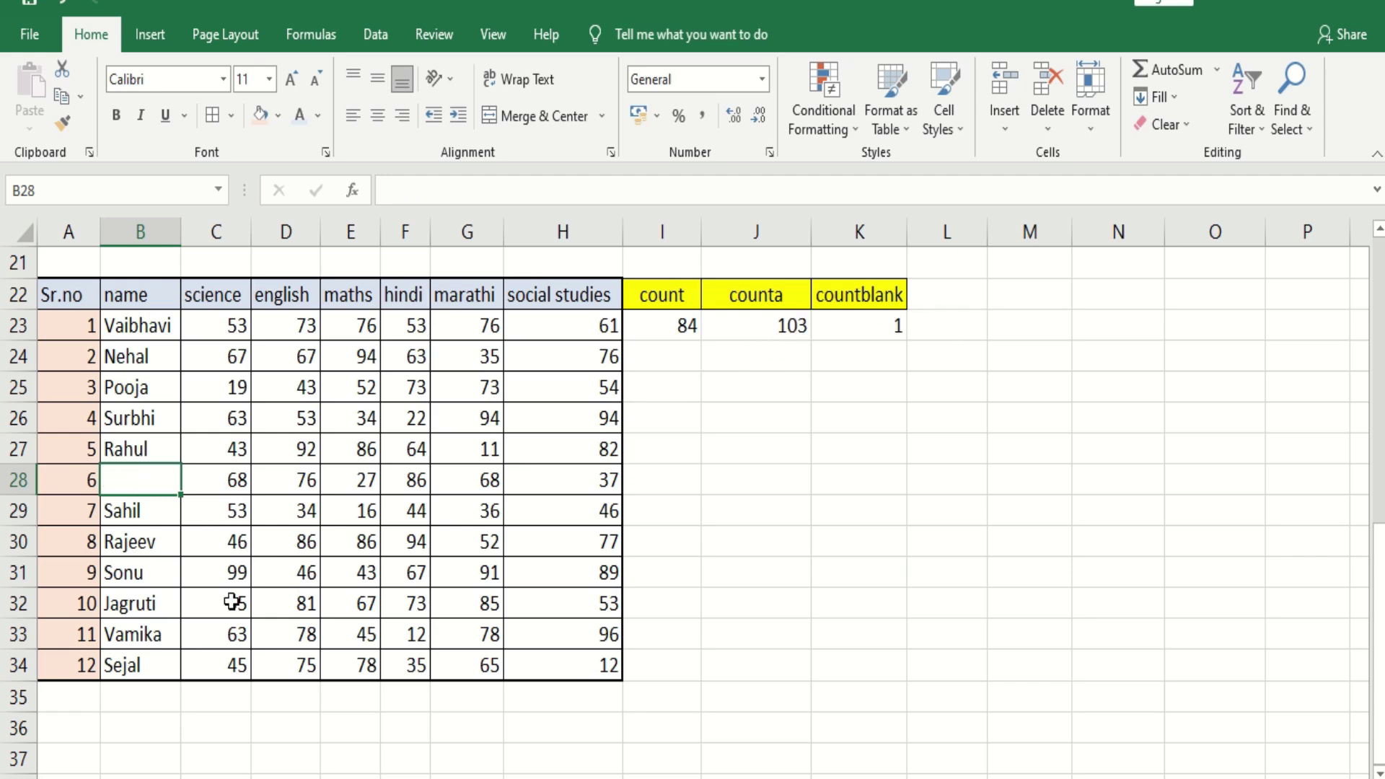
key(ctrl+z)
Test the count formulas by clearing the maths mark in E28 and undoing the deletion
click(367, 476)
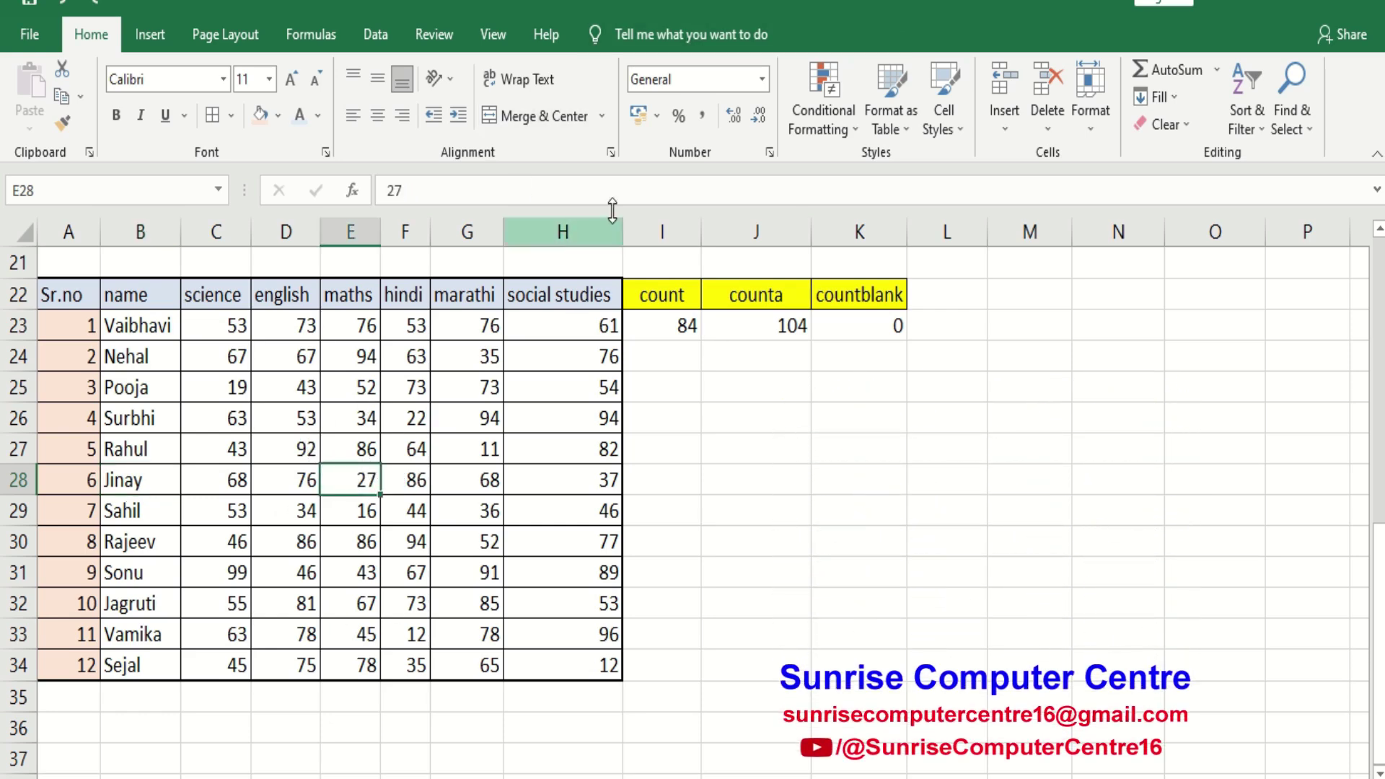
key(Delete)
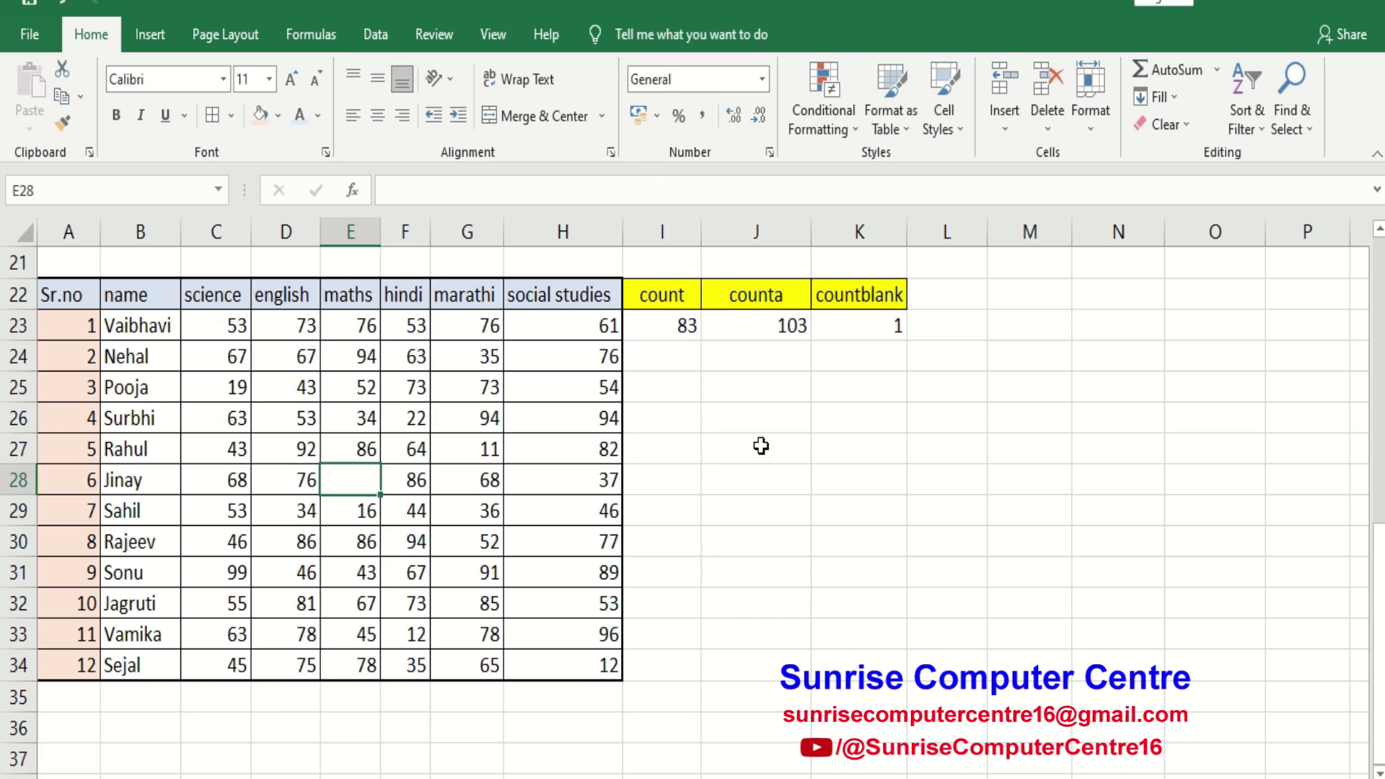
key(ctrl+z)
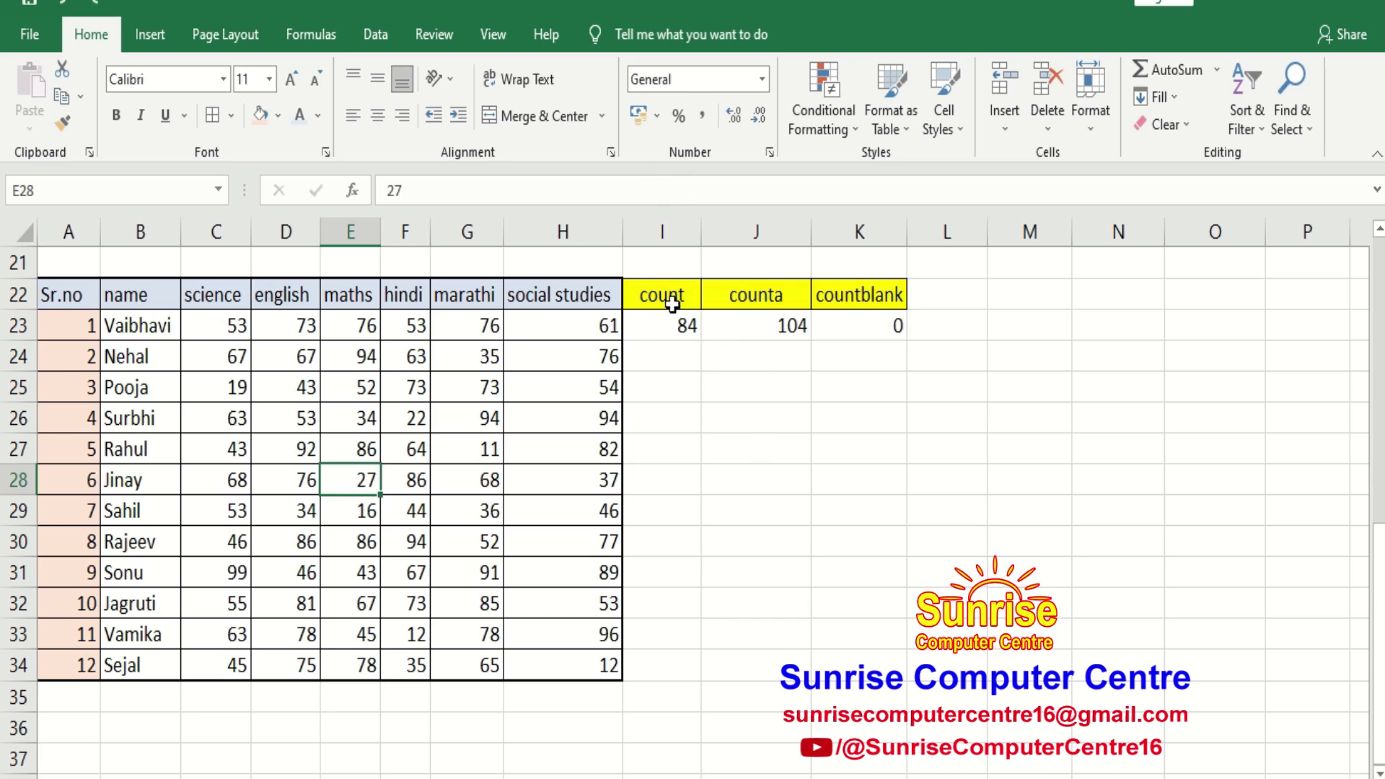
Inspect the COUNTA formula in J23 and the COUNTBLANK formula in K23
click(409, 392)
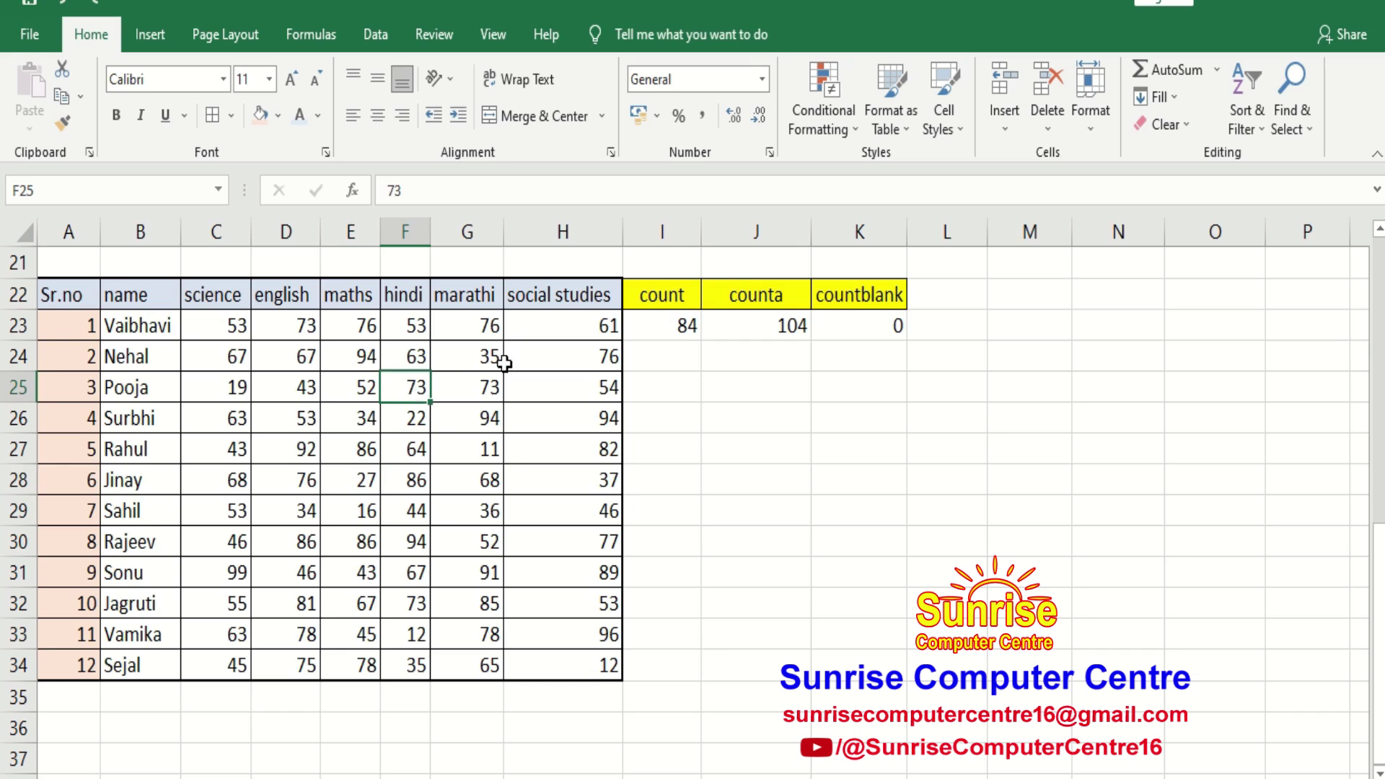
click(777, 323)
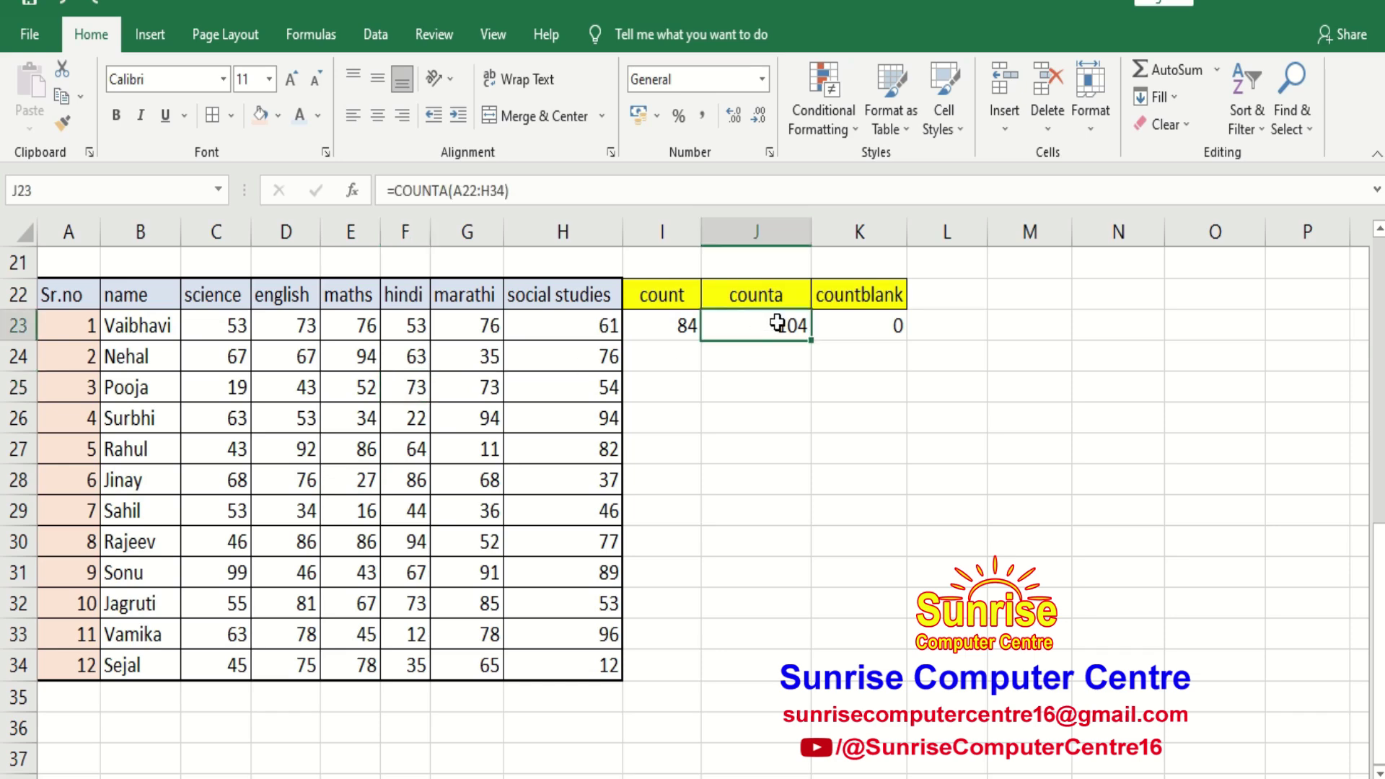
click(833, 327)
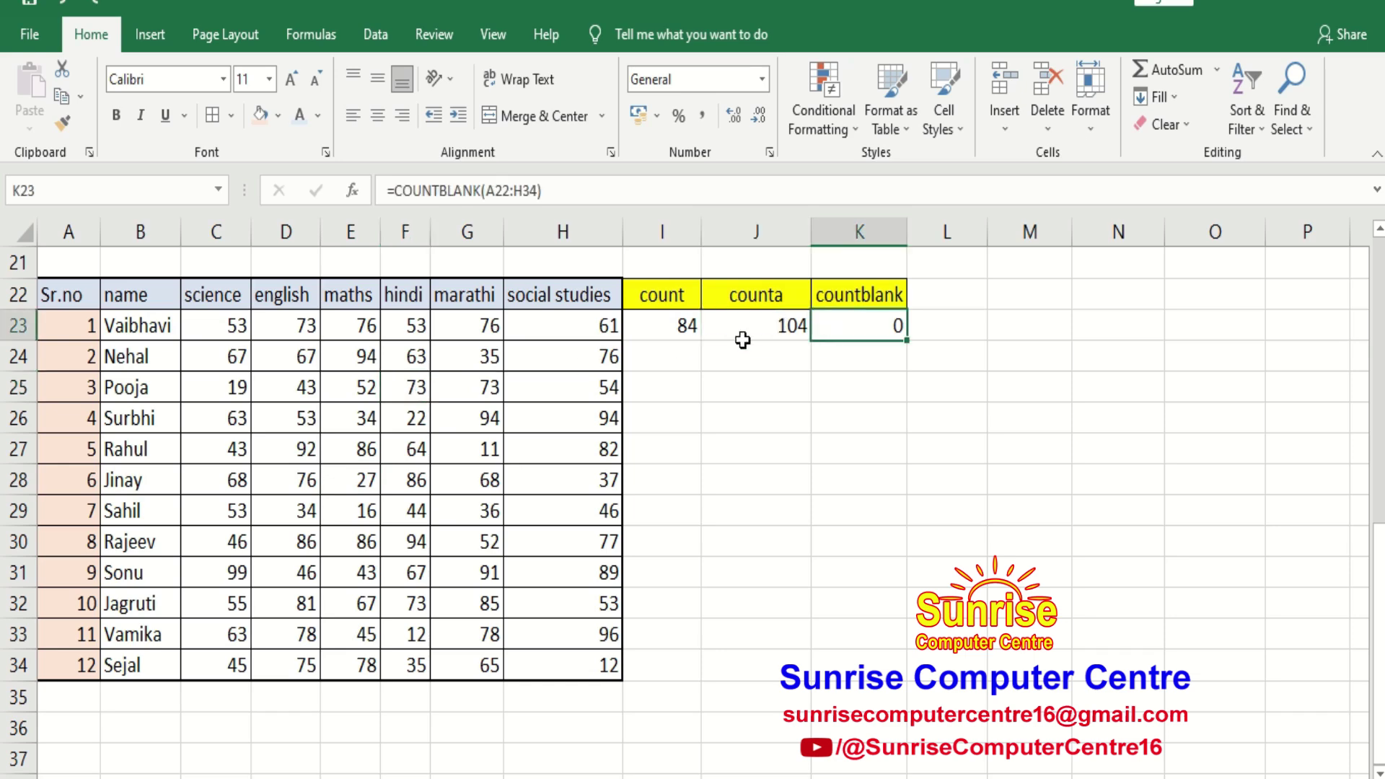
Clear the marathi mark in G30 as a blank-cell test and undo the deletion
click(280, 501)
click(461, 546)
key(Delete)
key(ctrl+z)
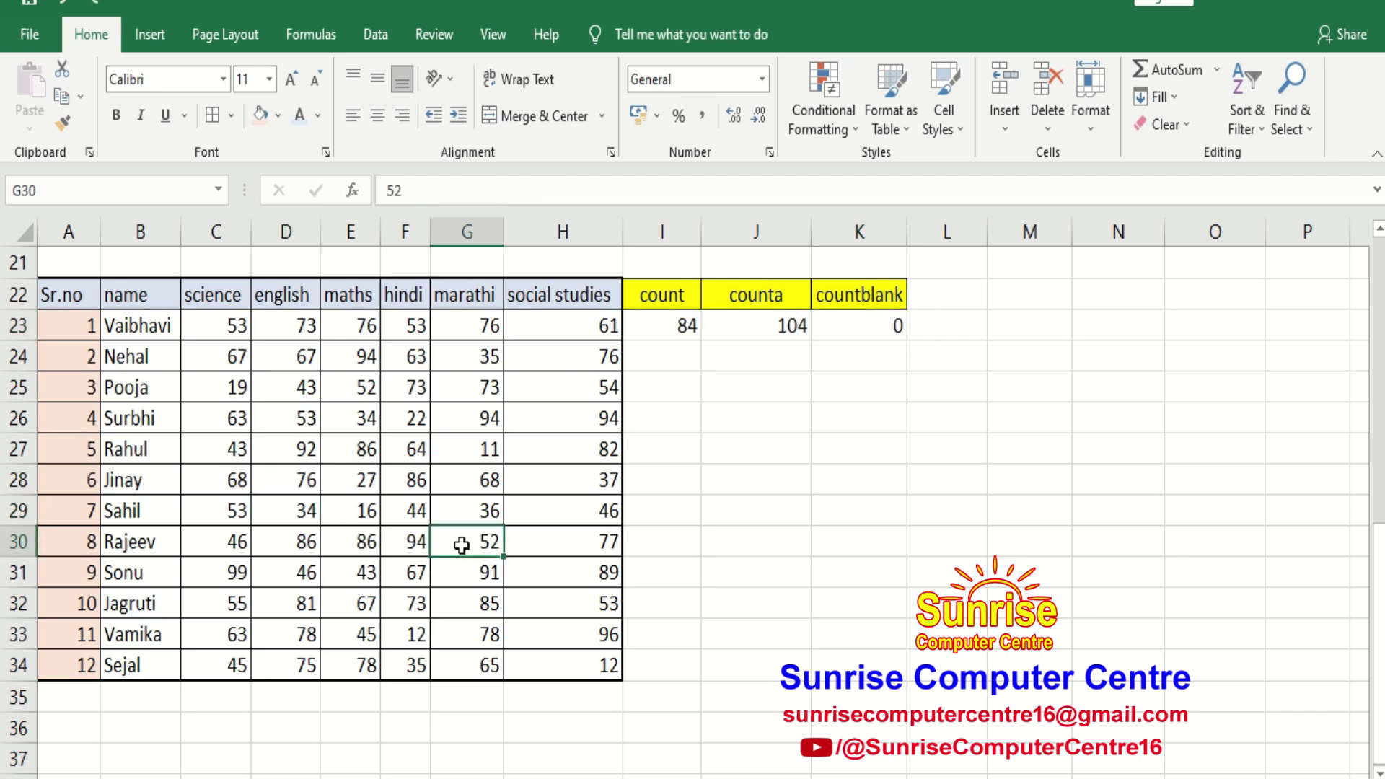
Return to the first marks table and view its result columns in rows 1 to 13
click(785, 539)
scroll(784, 539, up, 7)
mouse_move(807, 5)
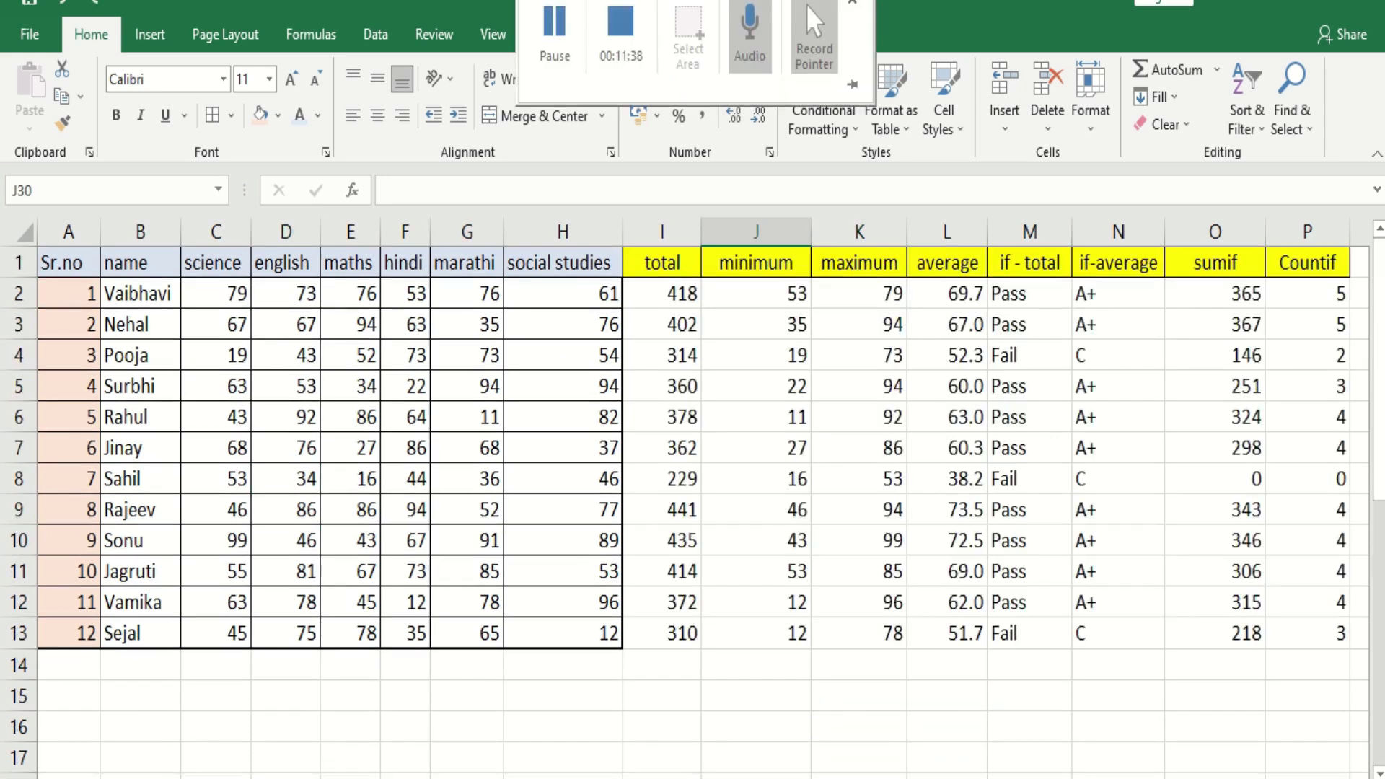